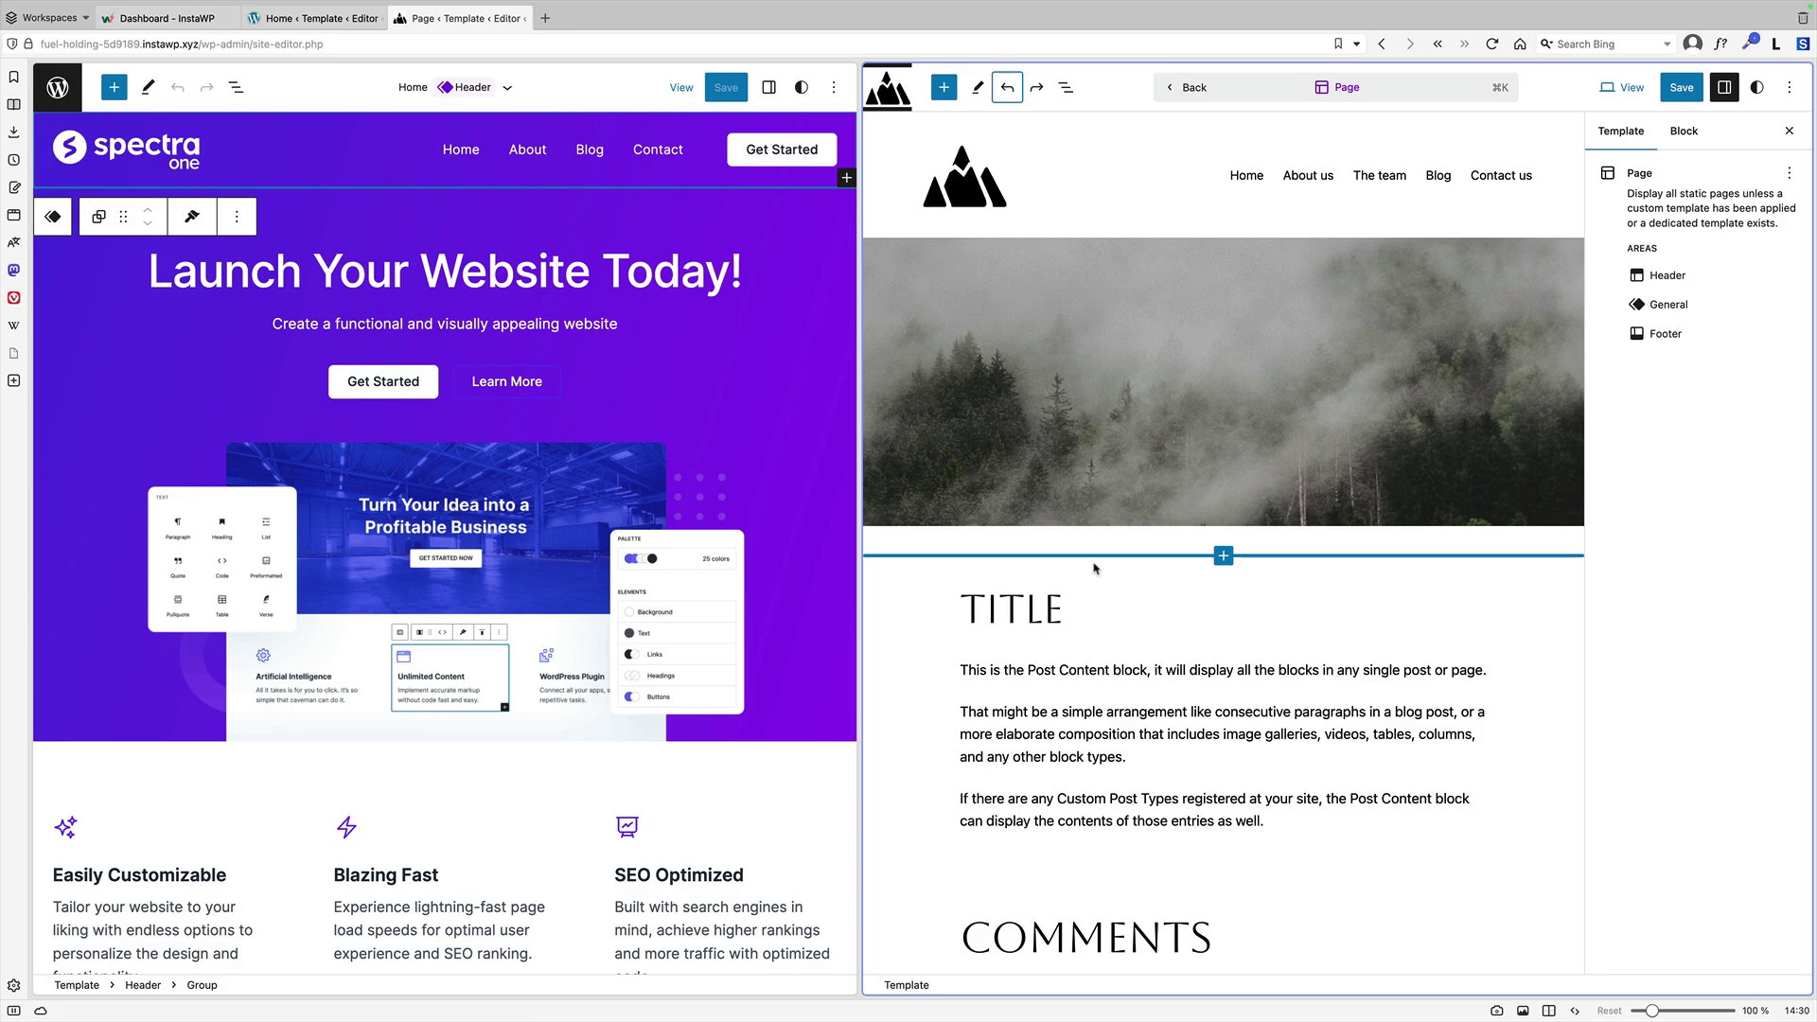
- Copy the Group block inside the Spectra One Header part from List View
{"action": "left_click", "coordinate": [131, 230]}
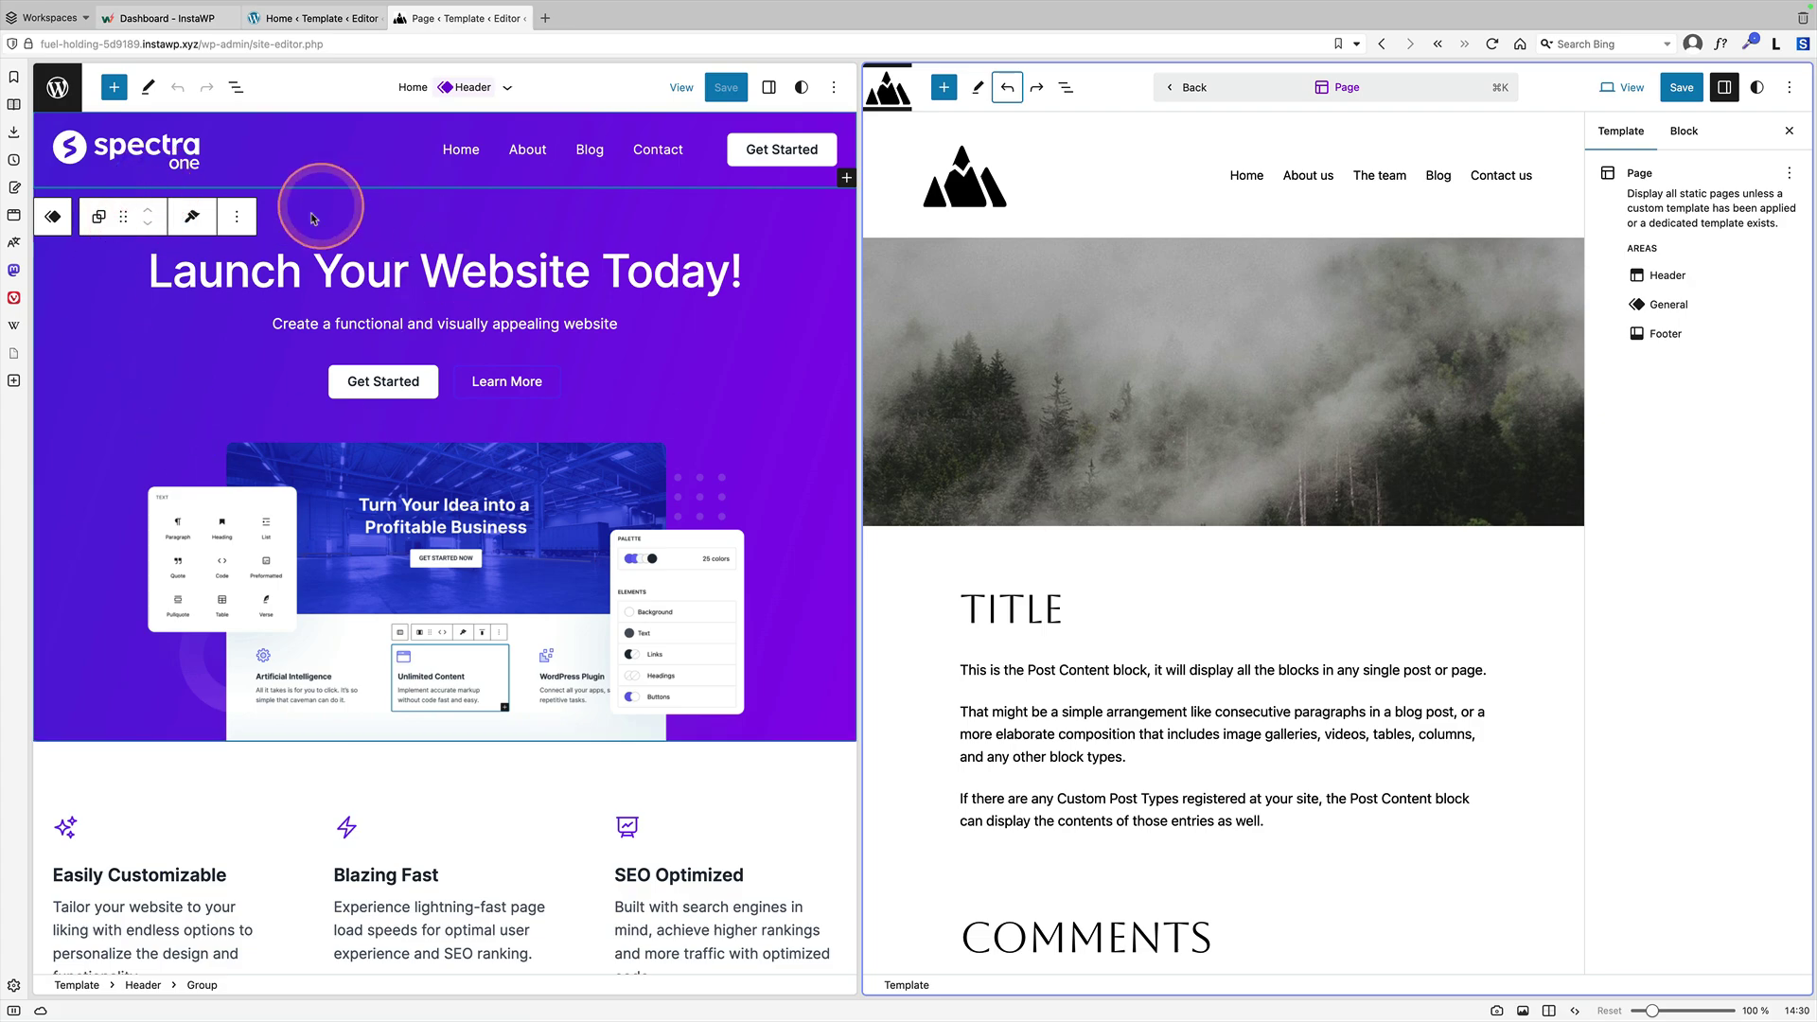
{"action": "left_click", "coordinate": [186, 167]}
{"action": "left_click", "coordinate": [1294, 263]}
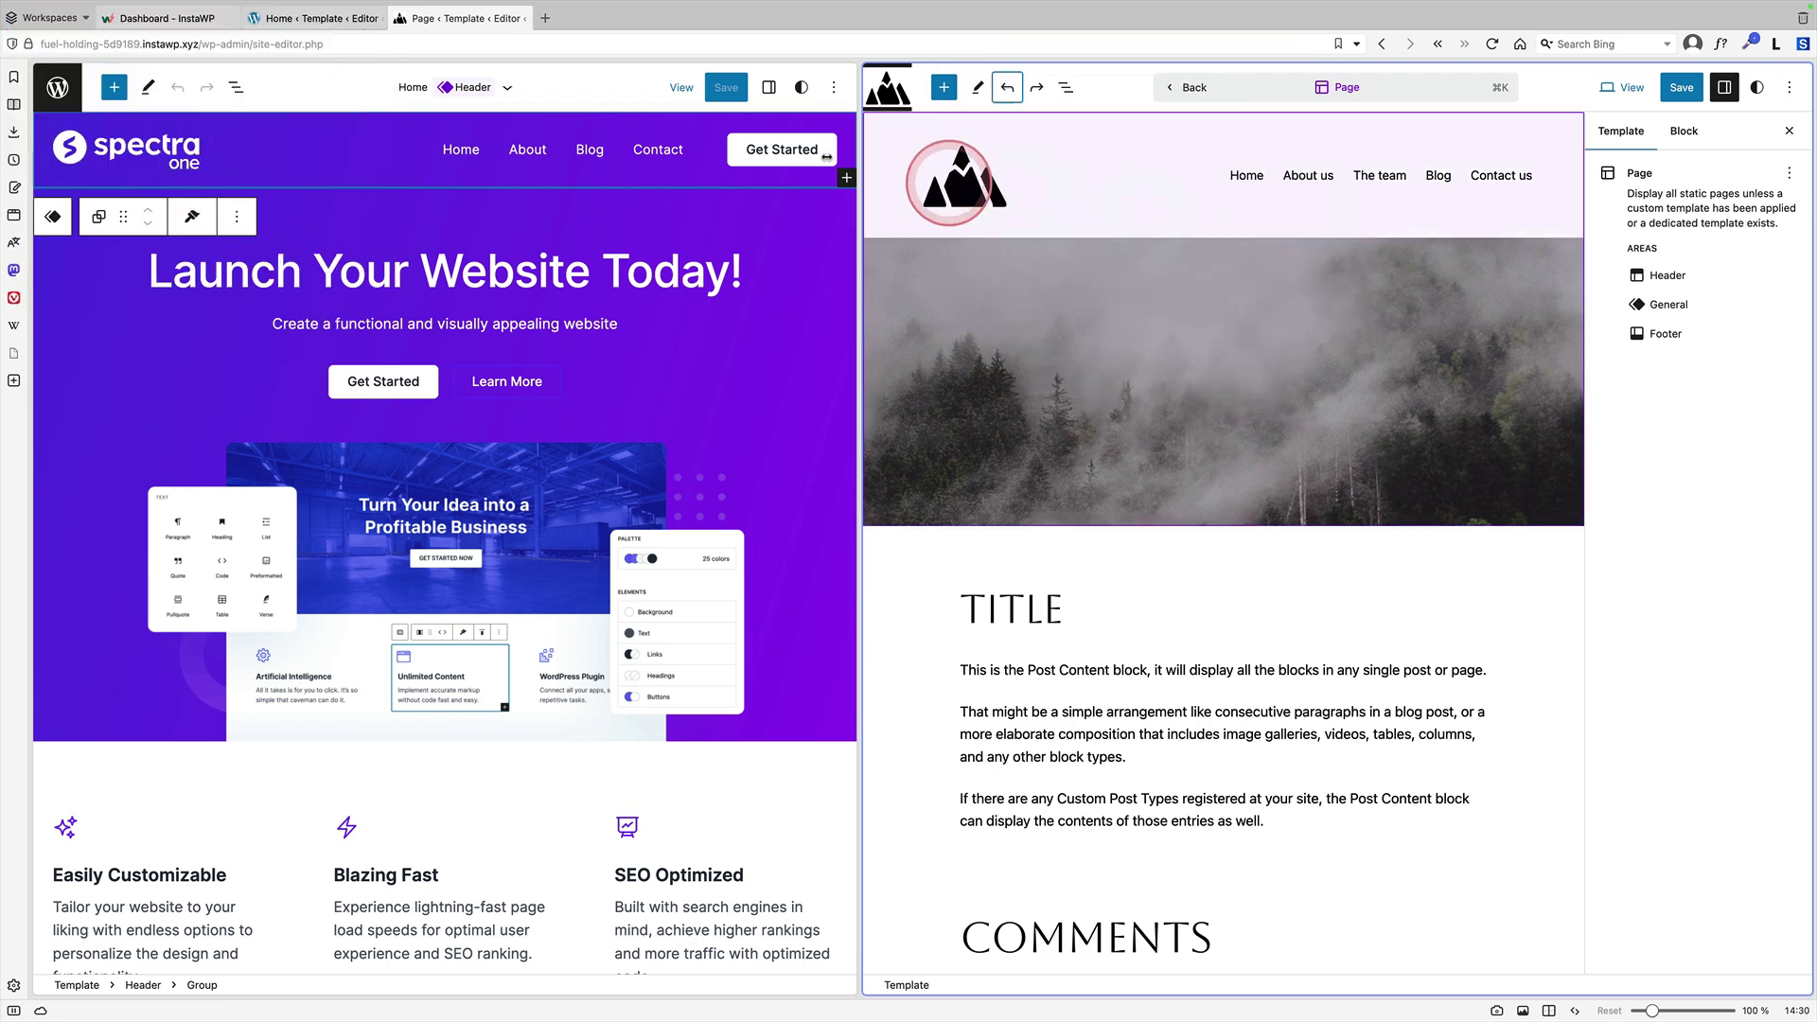
{"action": "left_click", "coordinate": [250, 87]}
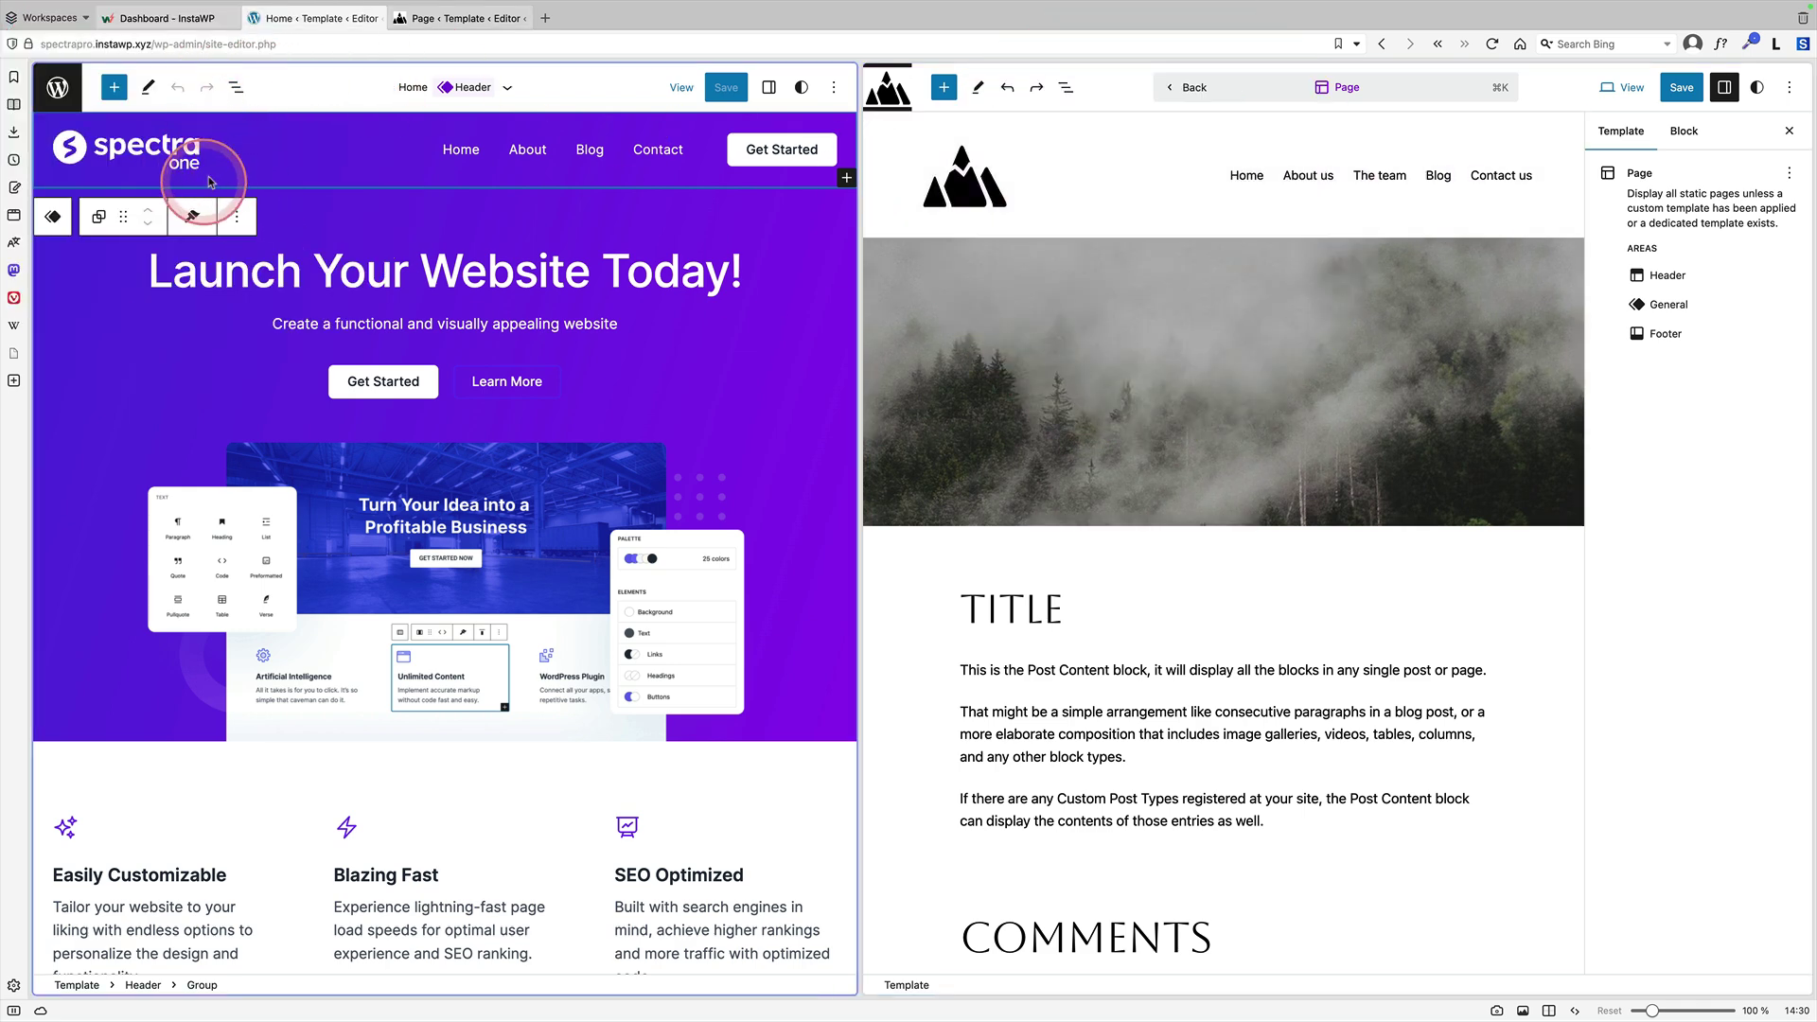
{"action": "left_click", "coordinate": [235, 92]}
{"action": "left_click", "coordinate": [135, 176]}
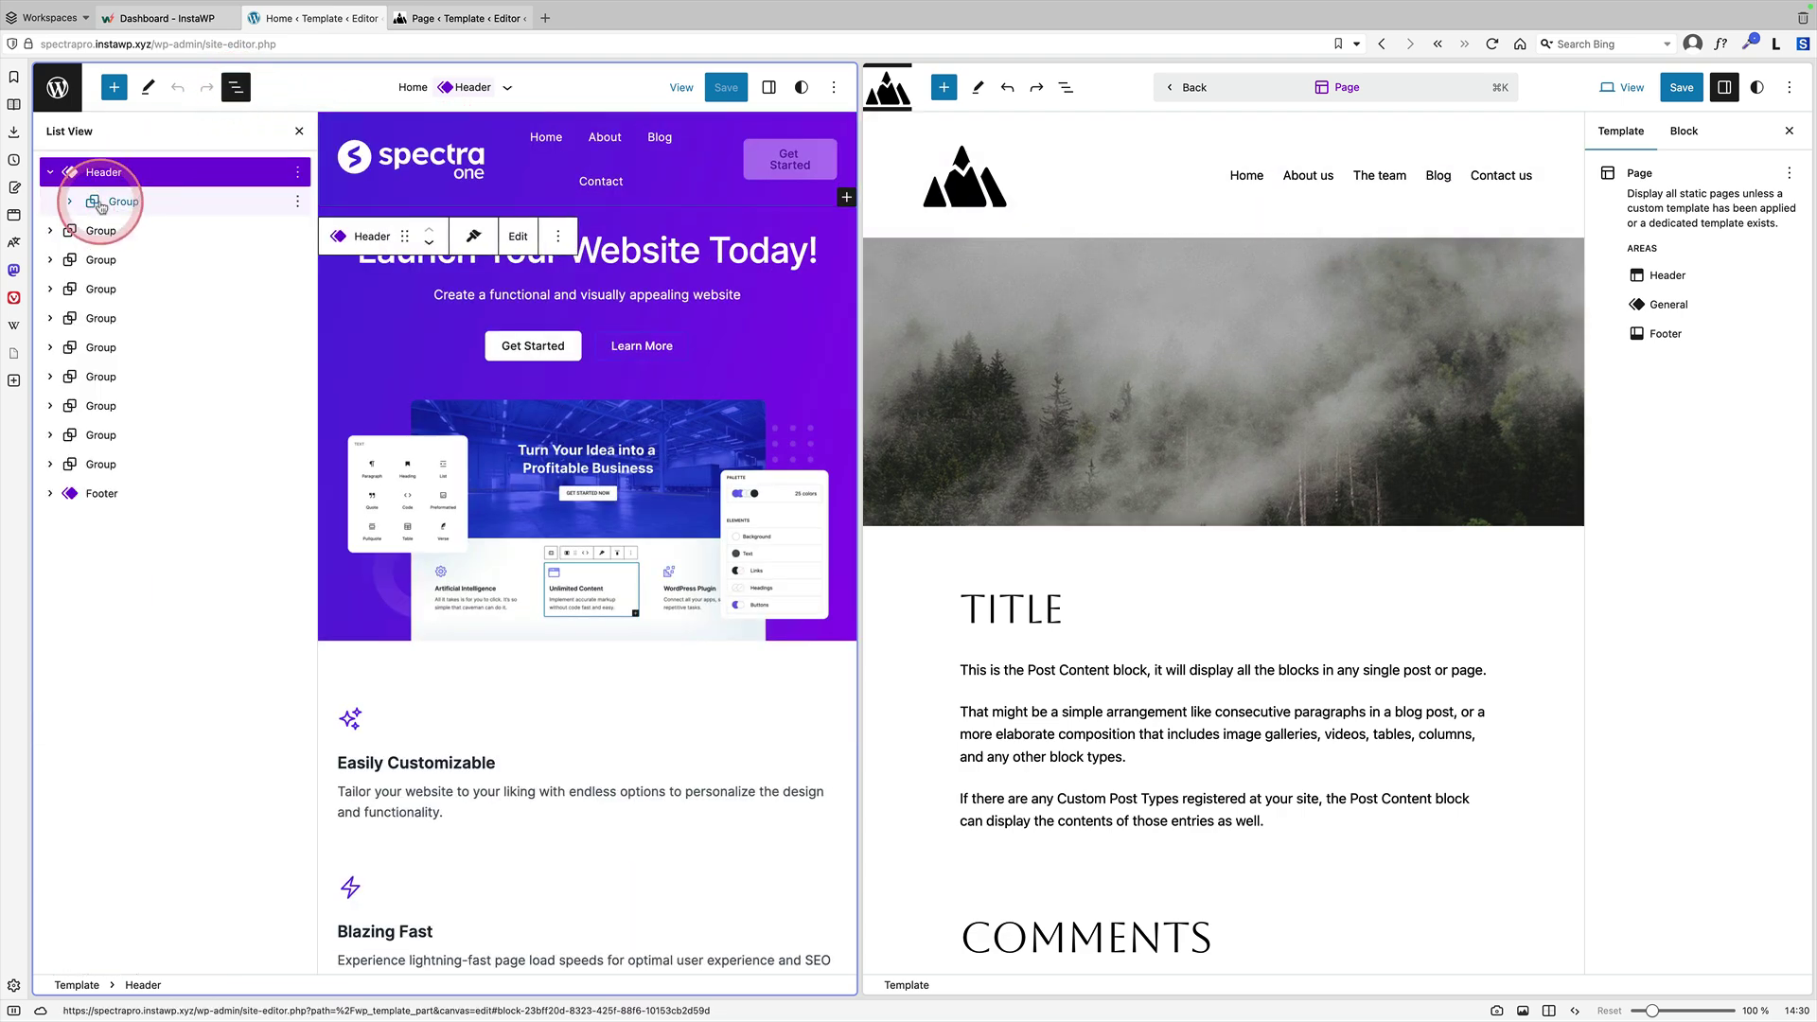
{"action": "left_click", "coordinate": [102, 204]}
{"action": "left_click", "coordinate": [297, 200]}
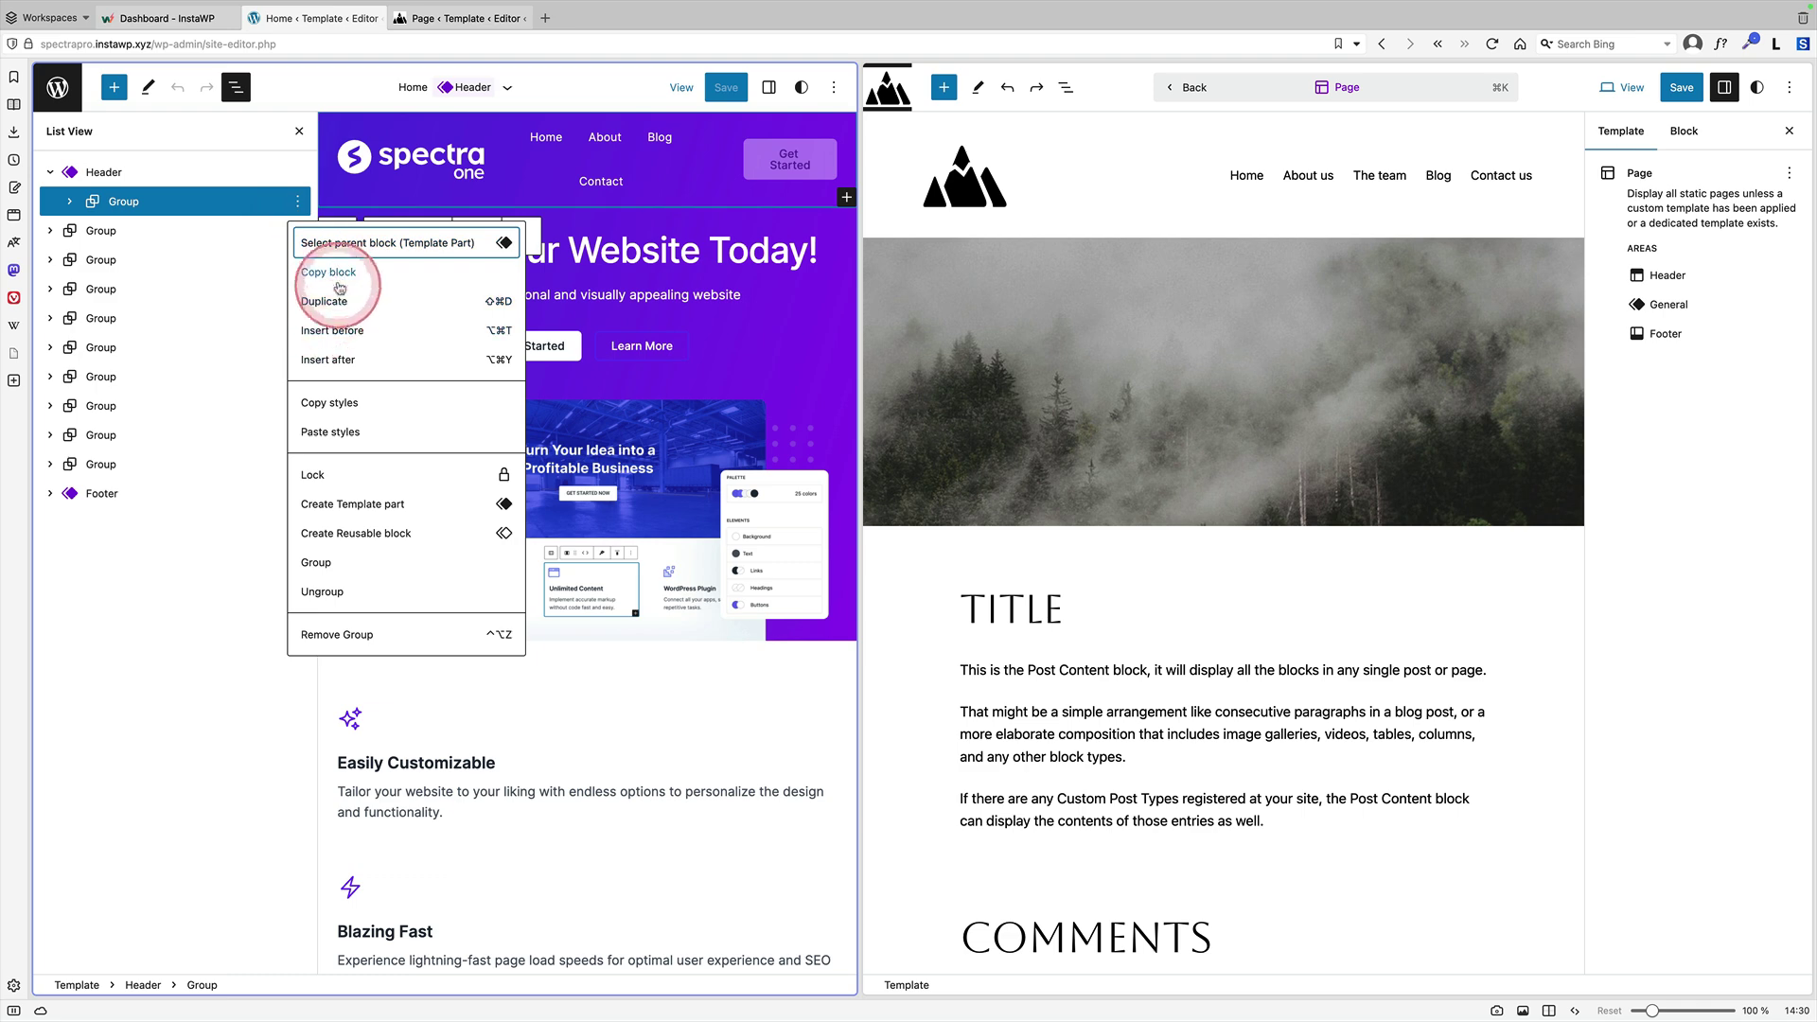
{"action": "left_click", "coordinate": [340, 277]}
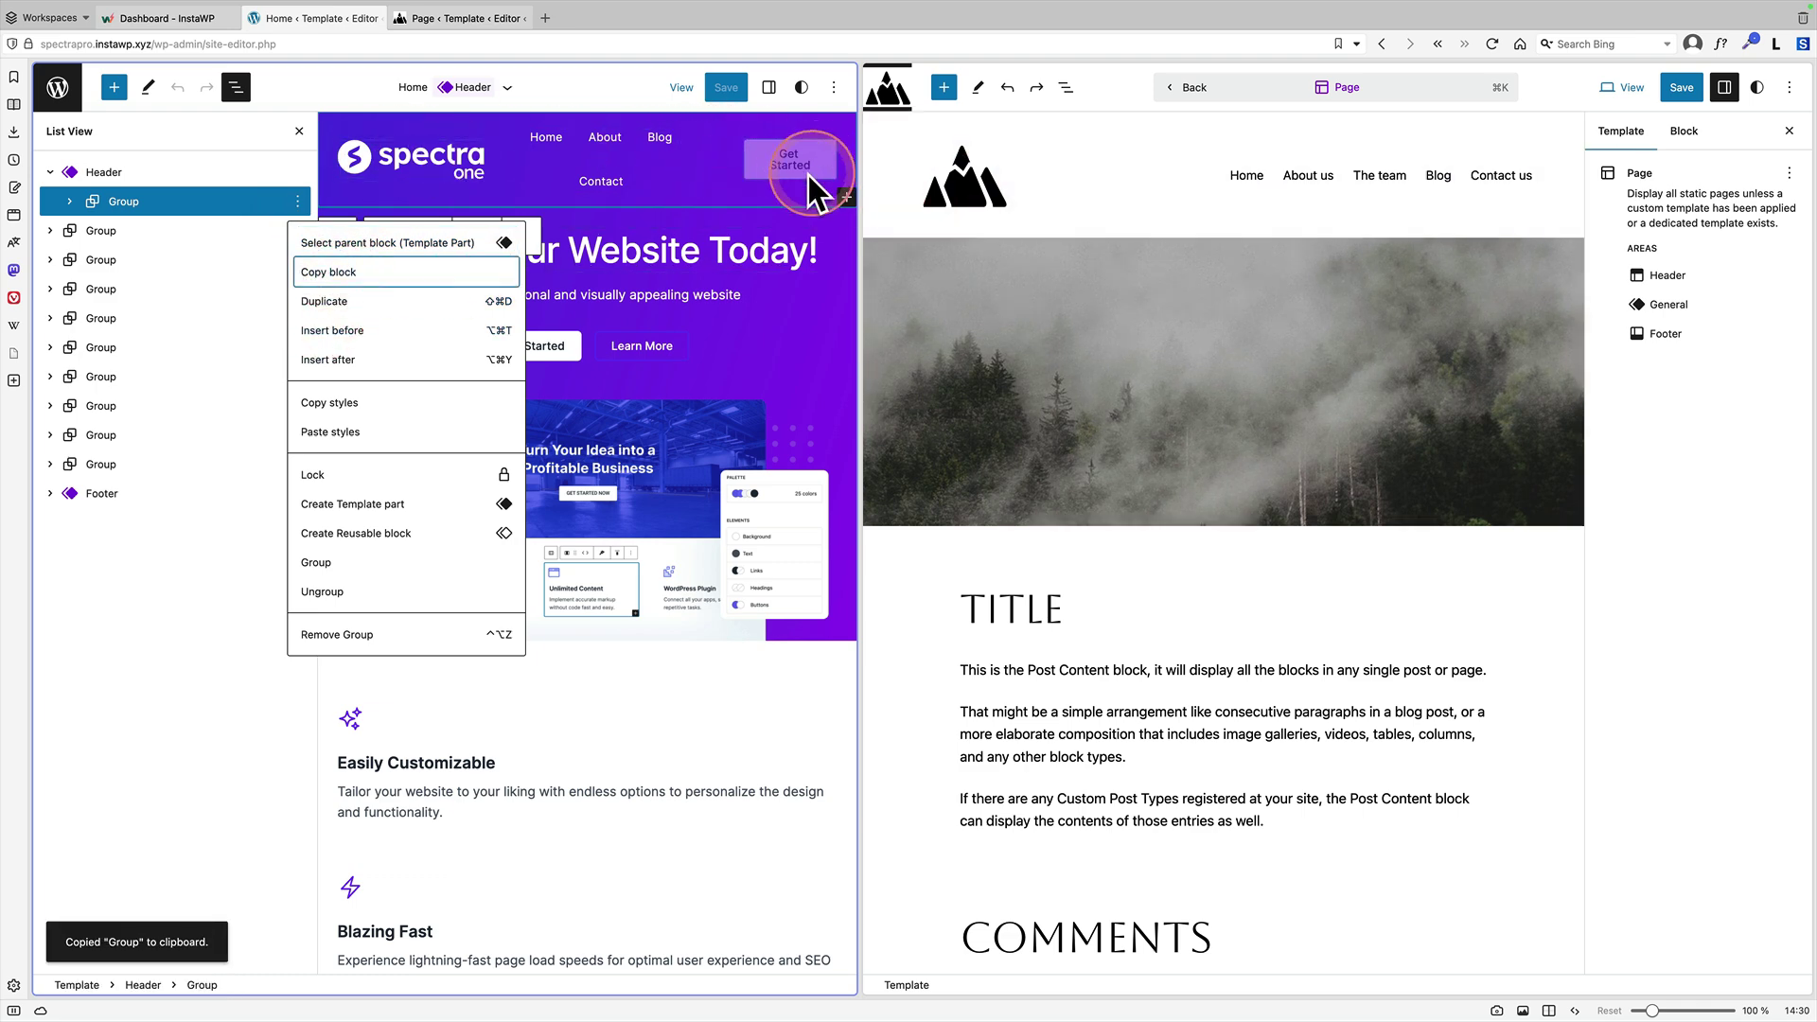
- Delete the Page template's Header part and insert an empty block above the remaining Group
{"action": "left_click", "coordinate": [1054, 178]}
{"action": "left_click", "coordinate": [955, 133]}
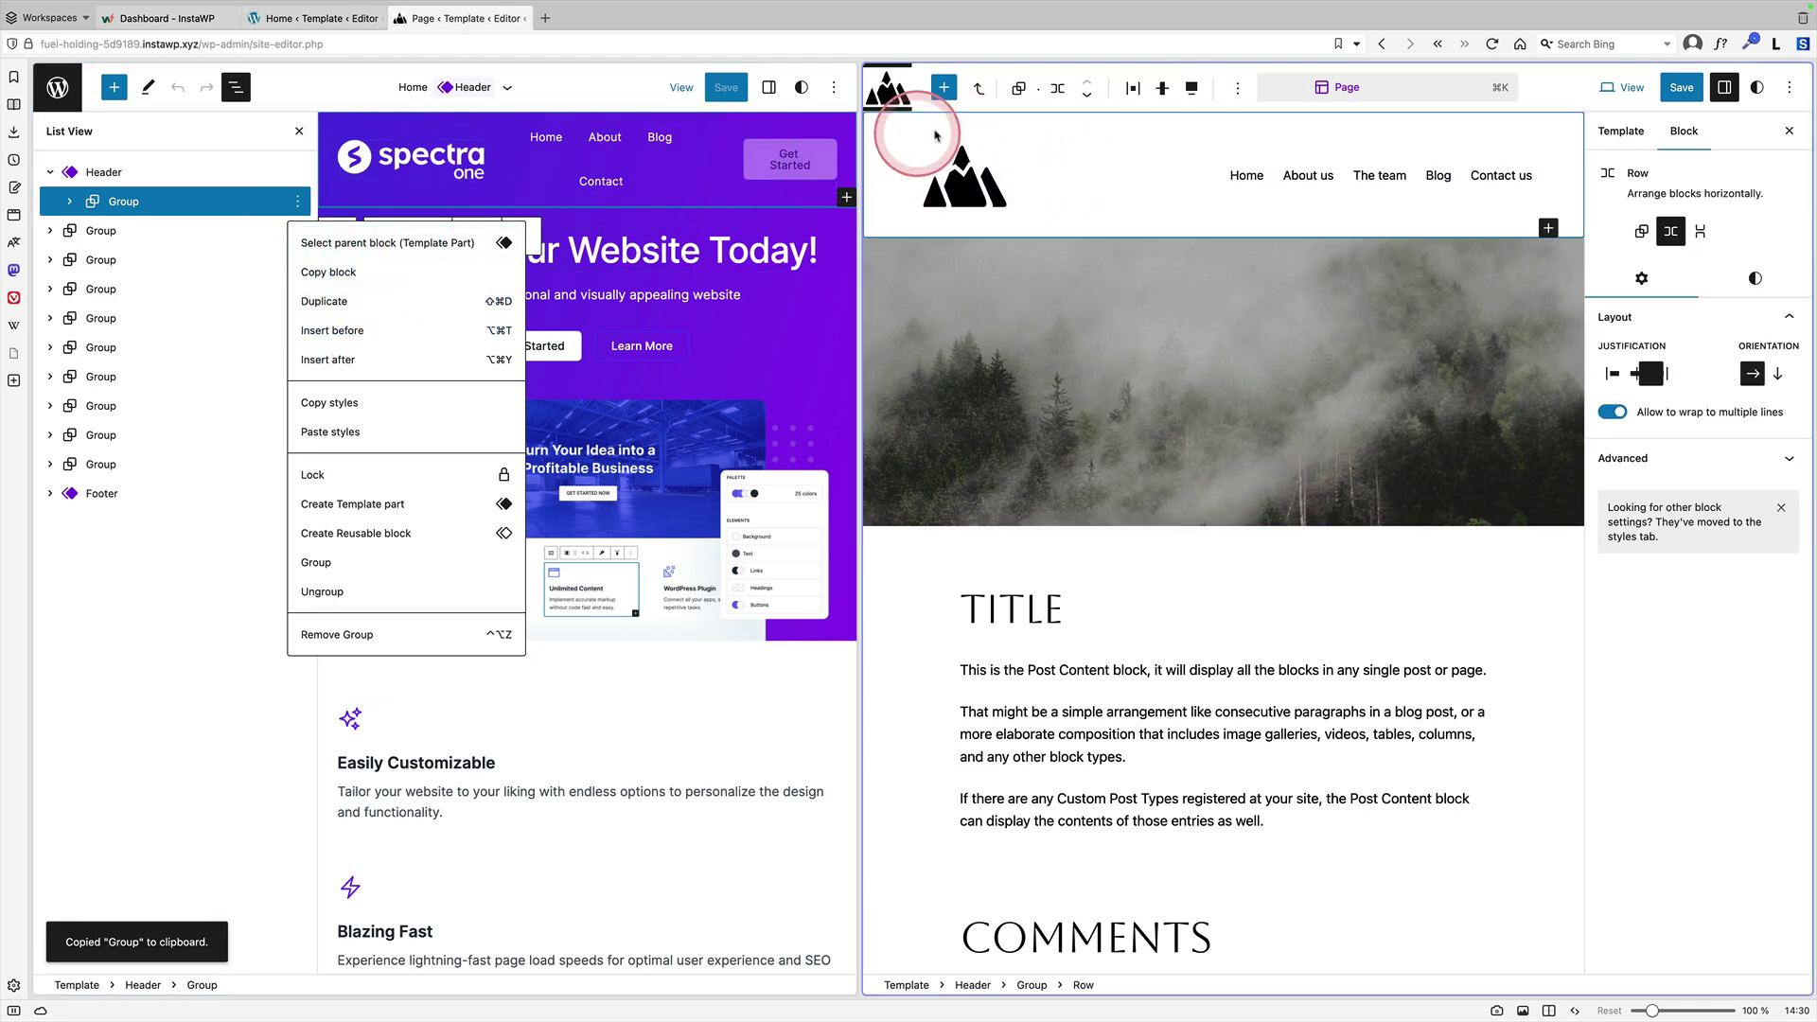
{"action": "left_click", "coordinate": [1014, 98]}
{"action": "left_click", "coordinate": [984, 99]}
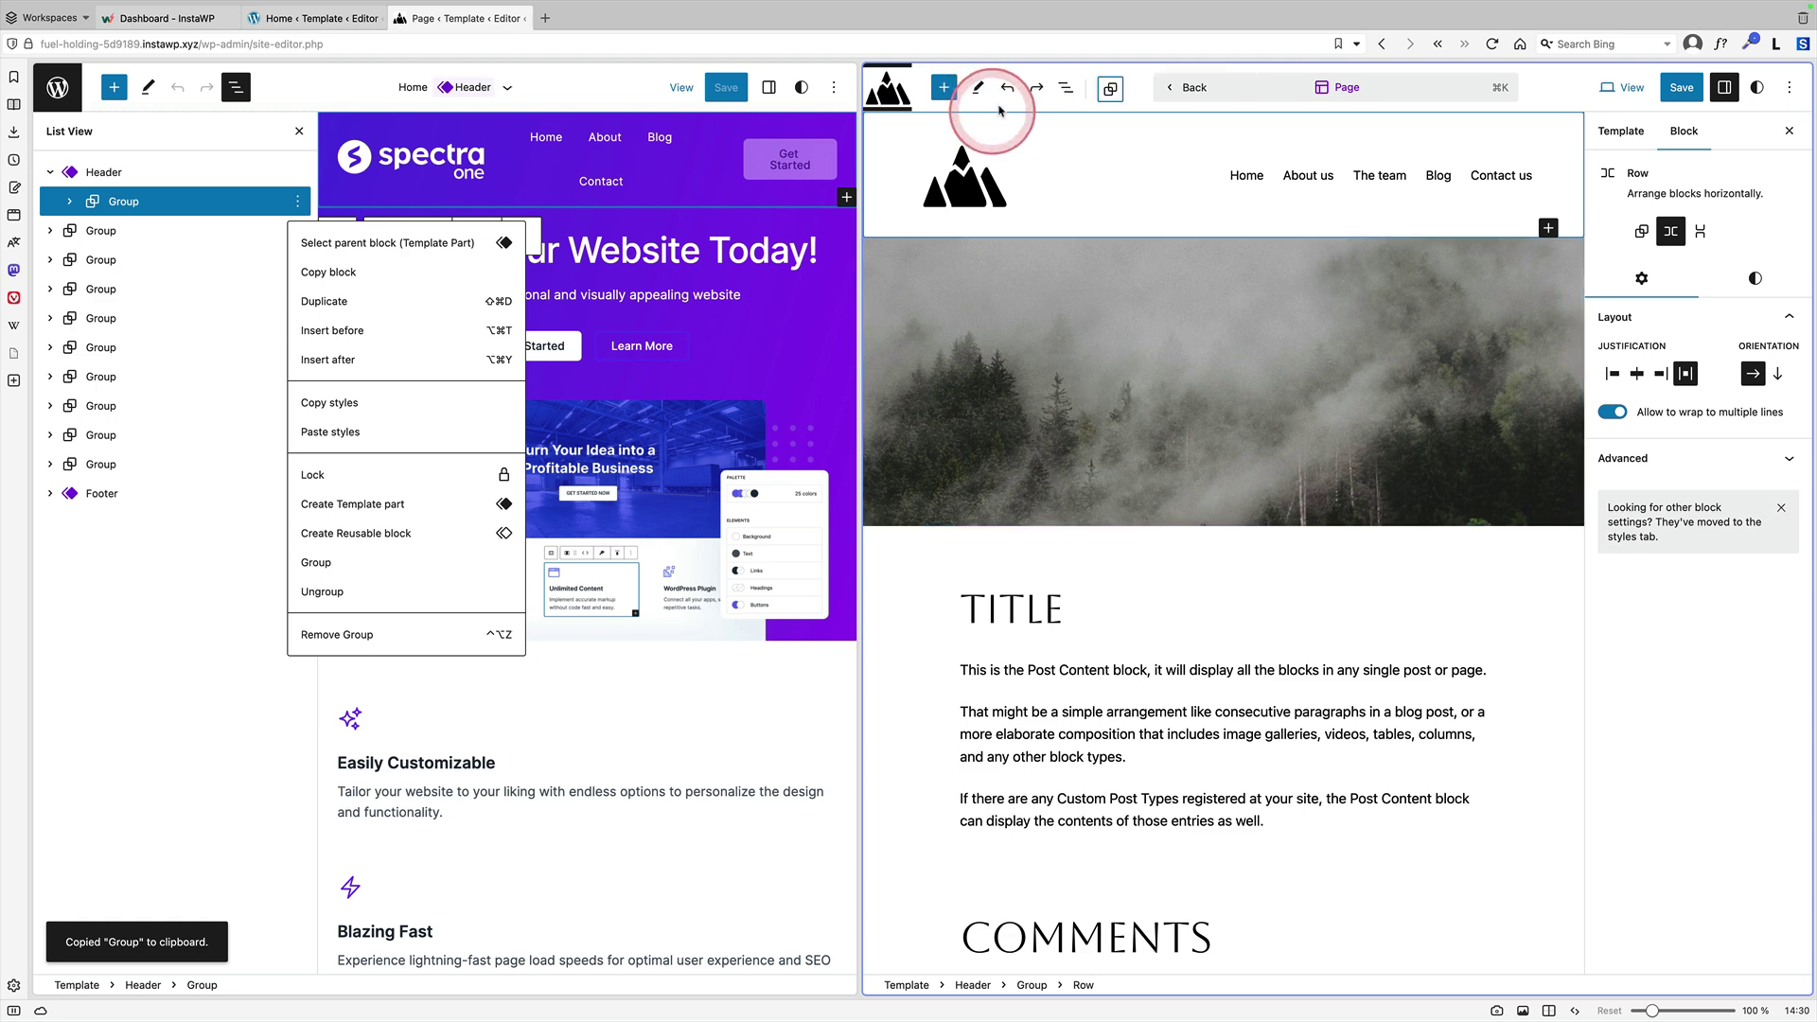
{"action": "left_click", "coordinate": [1064, 87]}
{"action": "left_click", "coordinate": [1003, 170]}
{"action": "left_click", "coordinate": [1128, 170]}
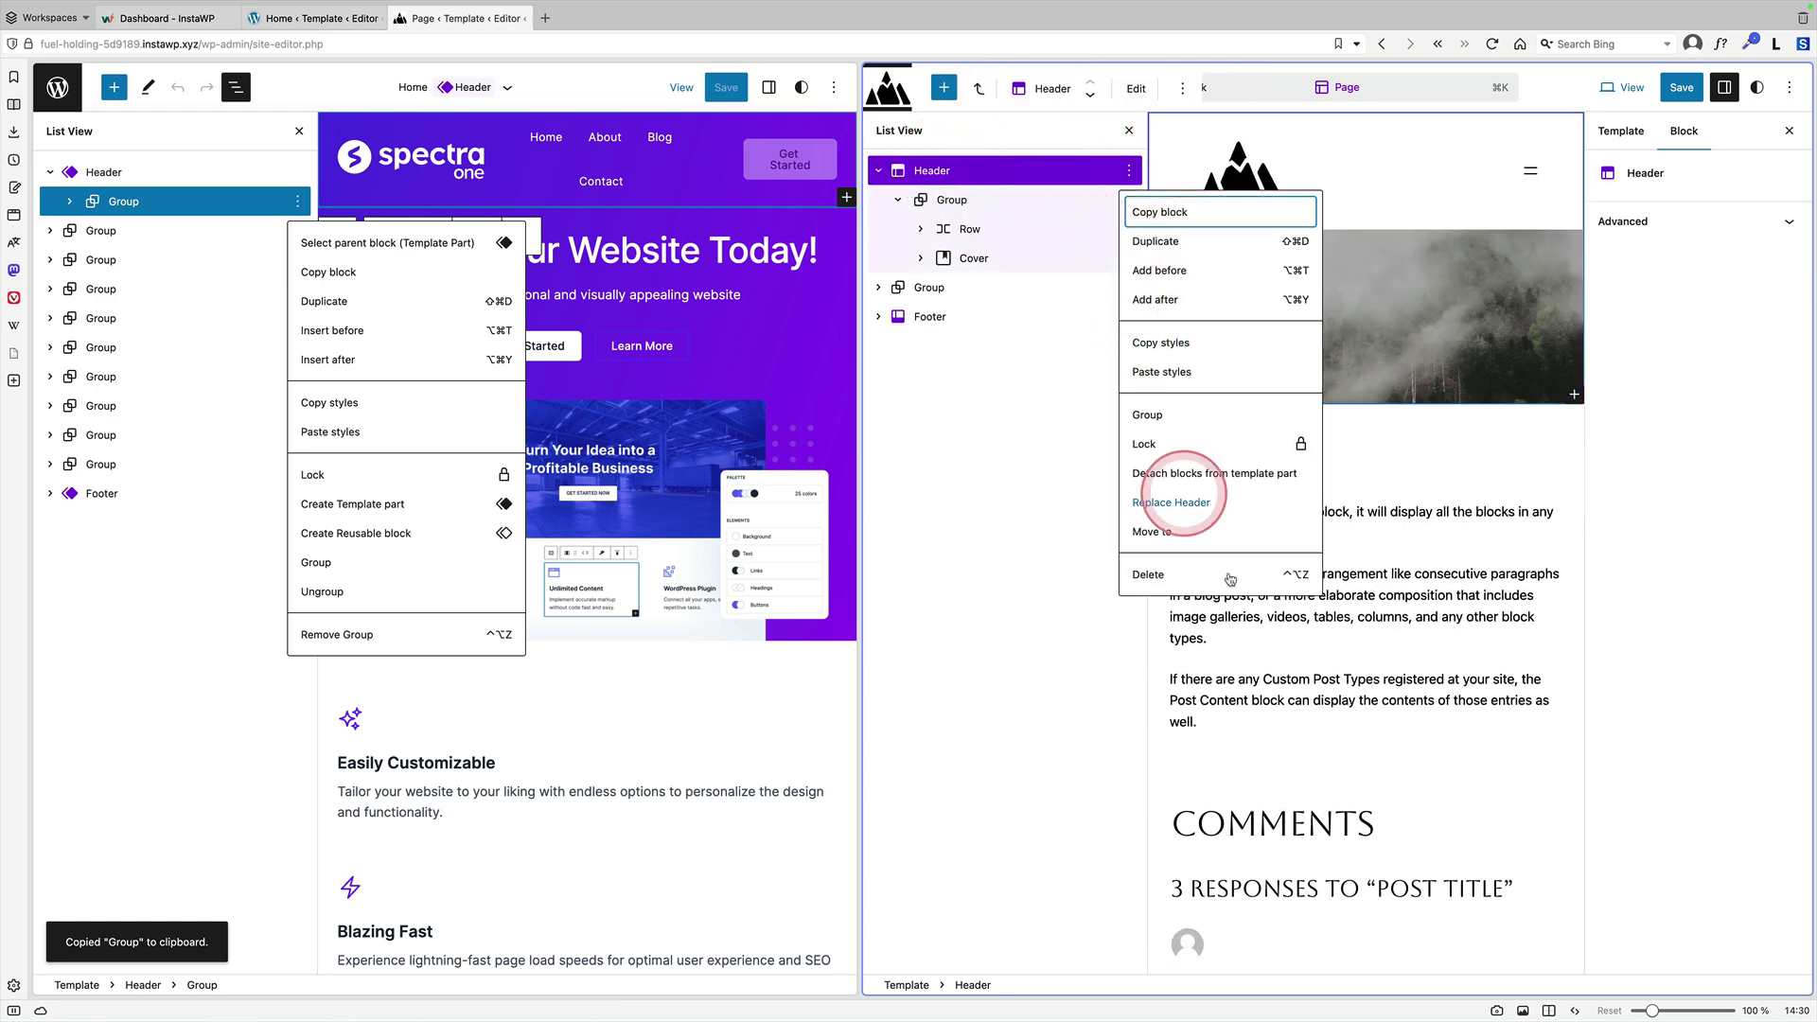
{"action": "left_click", "coordinate": [1230, 575]}
{"action": "left_click", "coordinate": [1102, 175]}
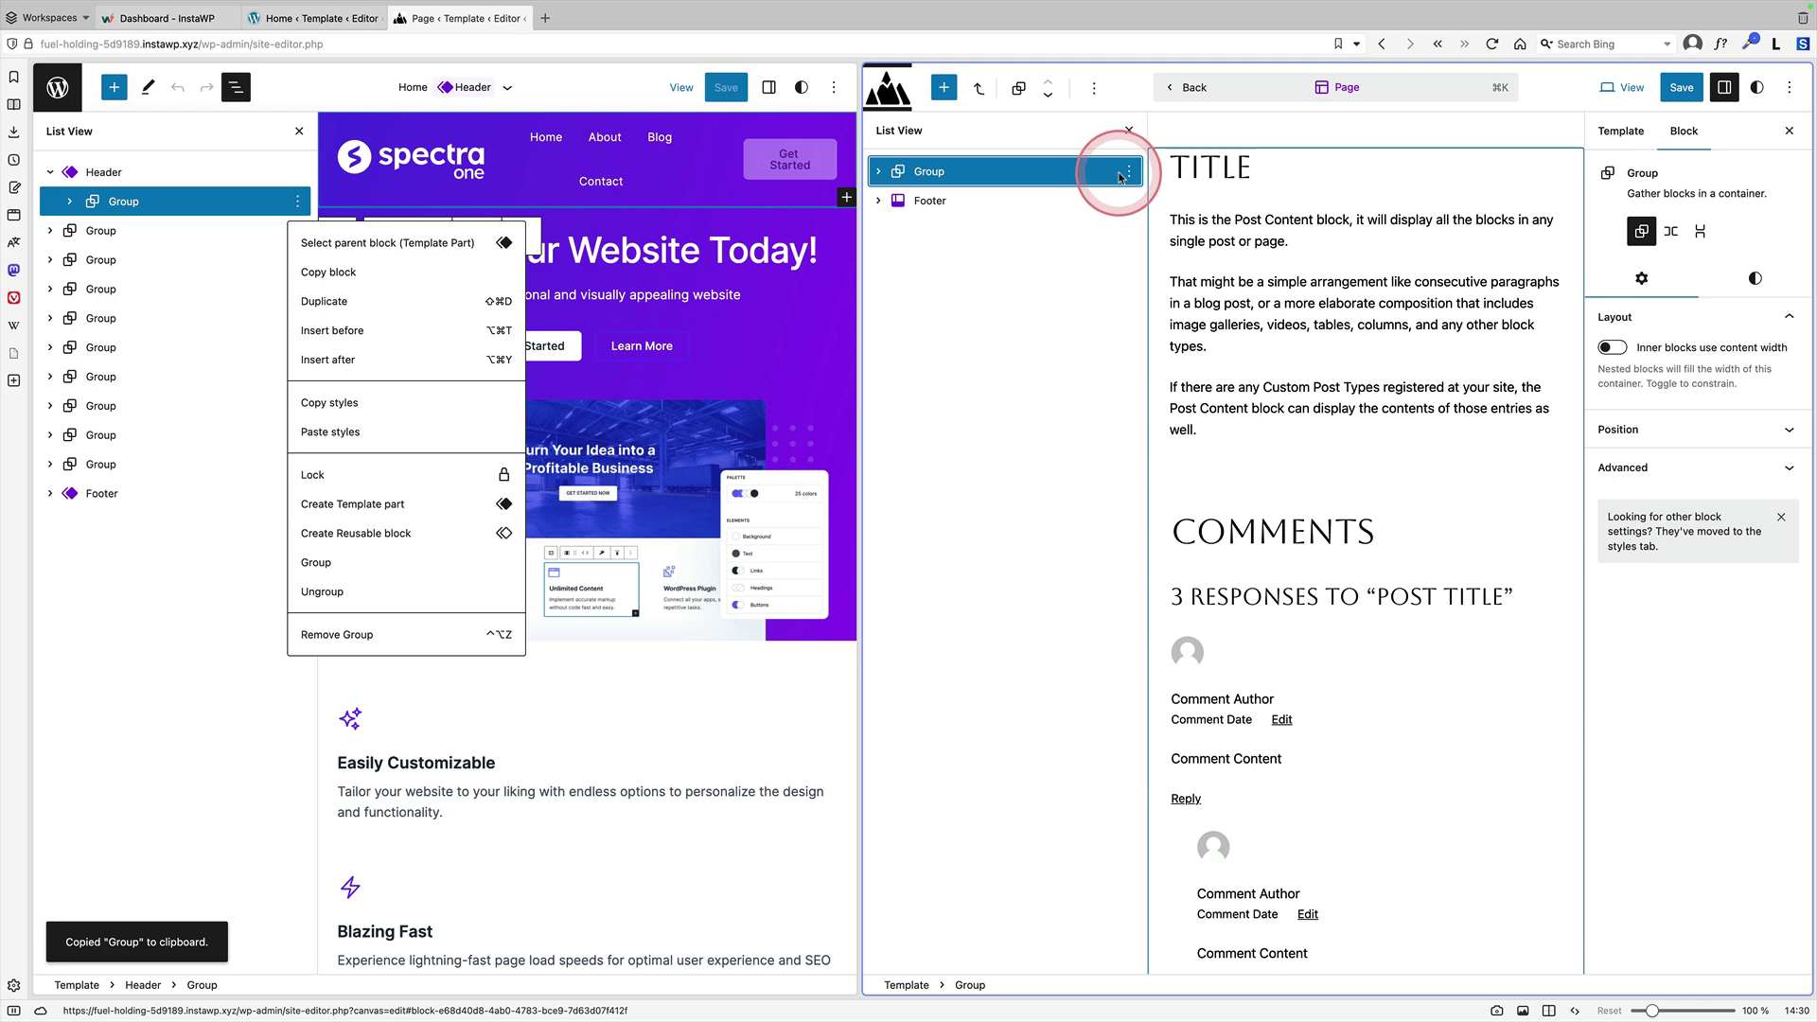
{"action": "left_click", "coordinate": [1125, 173]}
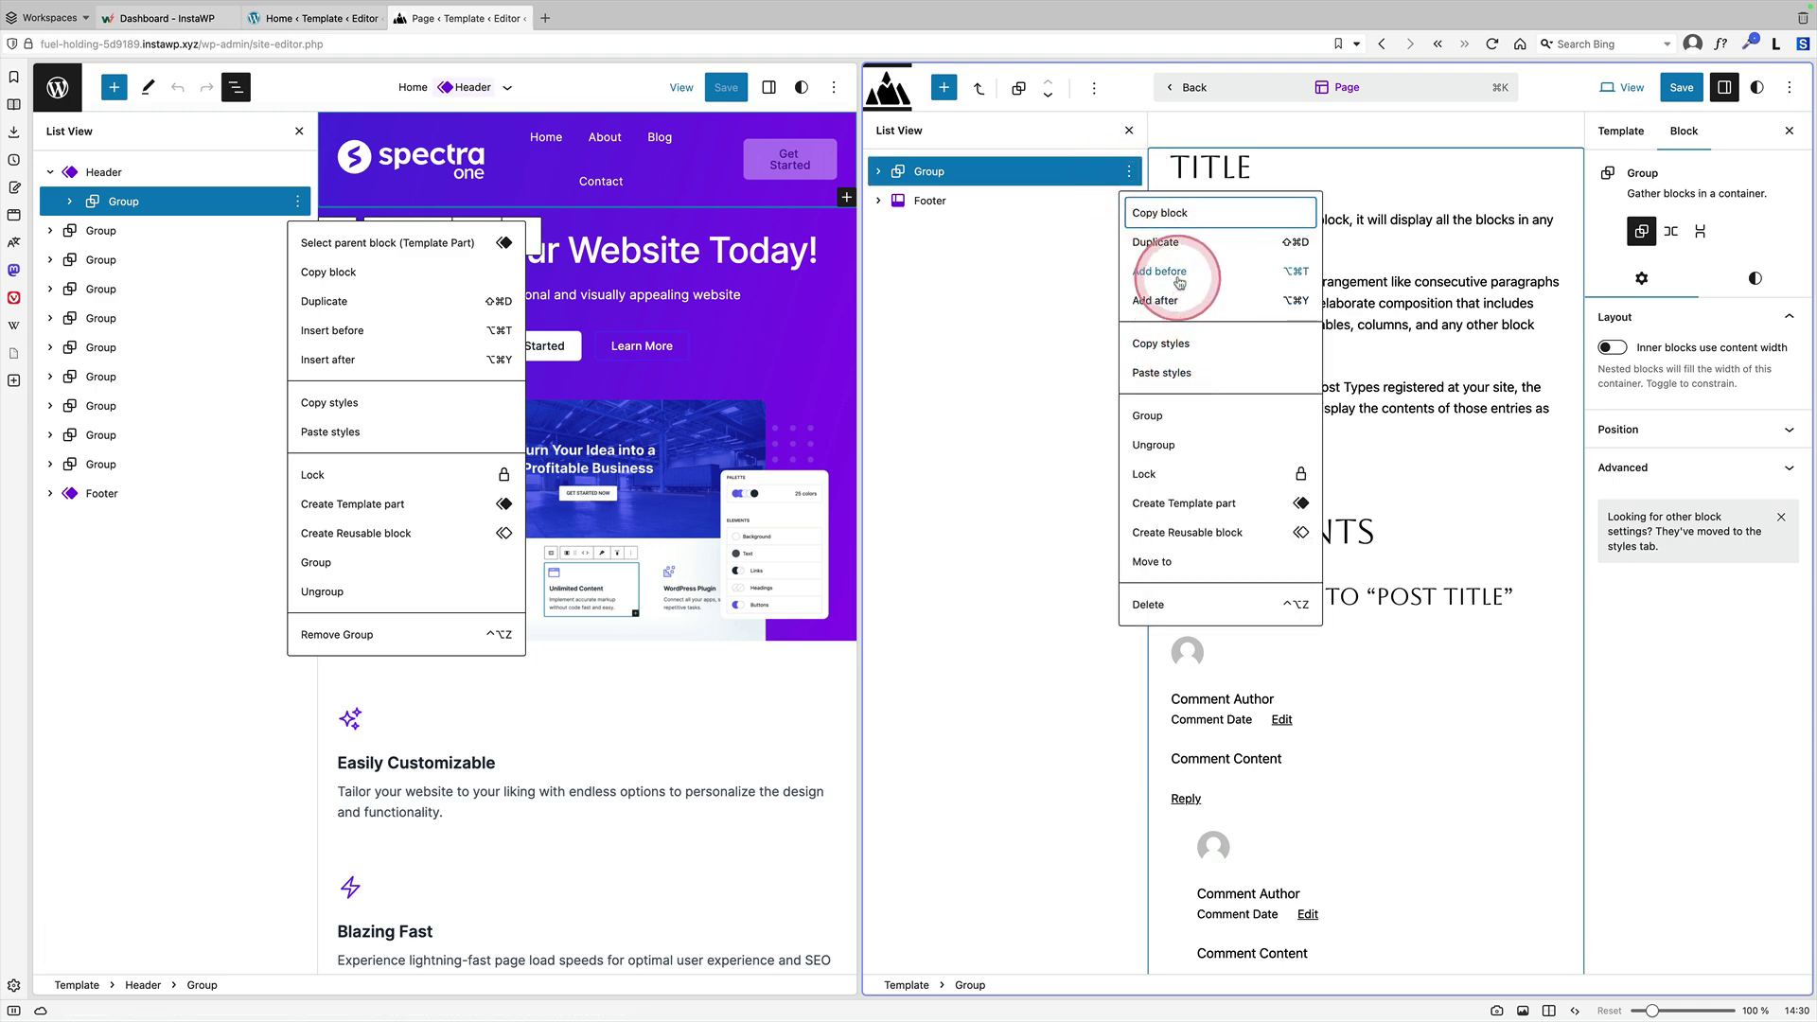
{"action": "left_click", "coordinate": [1176, 288]}
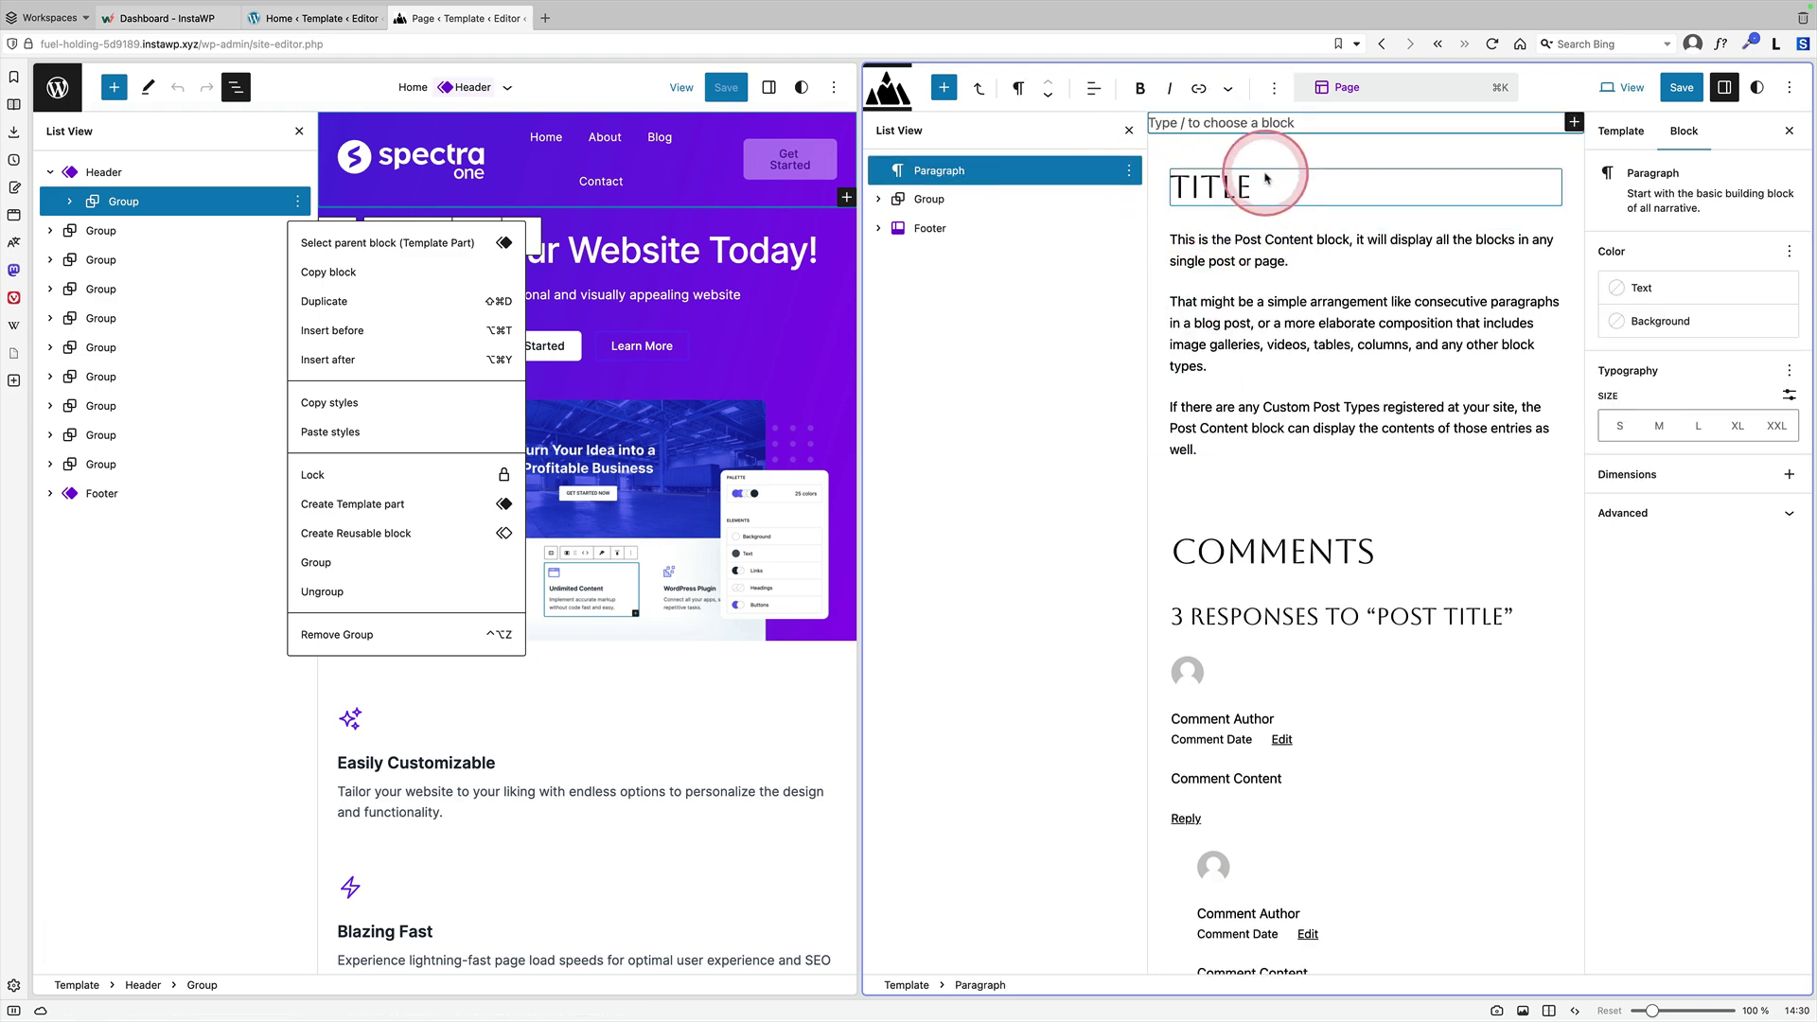
- Paste the Spectra One header into the Page template and sample its purple with the eyedropper
{"action": "key", "text": "super+v"}
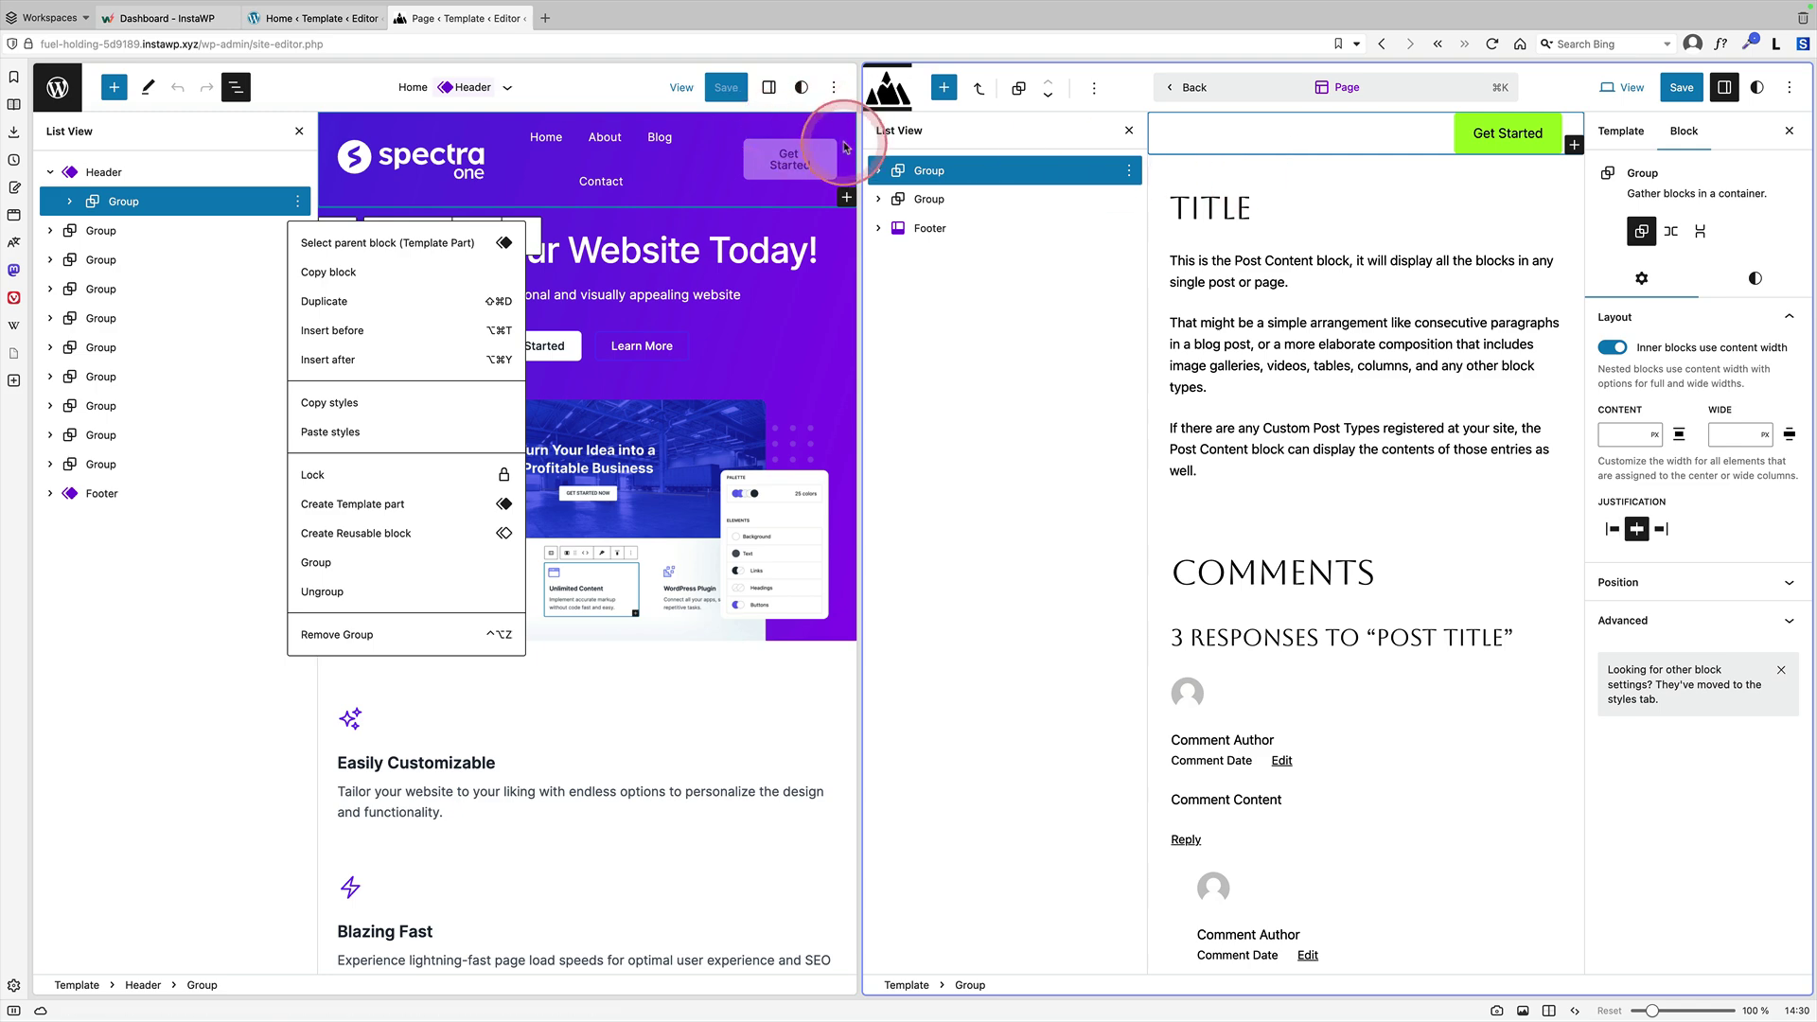
{"action": "left_click", "coordinate": [299, 133]}
{"action": "left_click", "coordinate": [299, 134]}
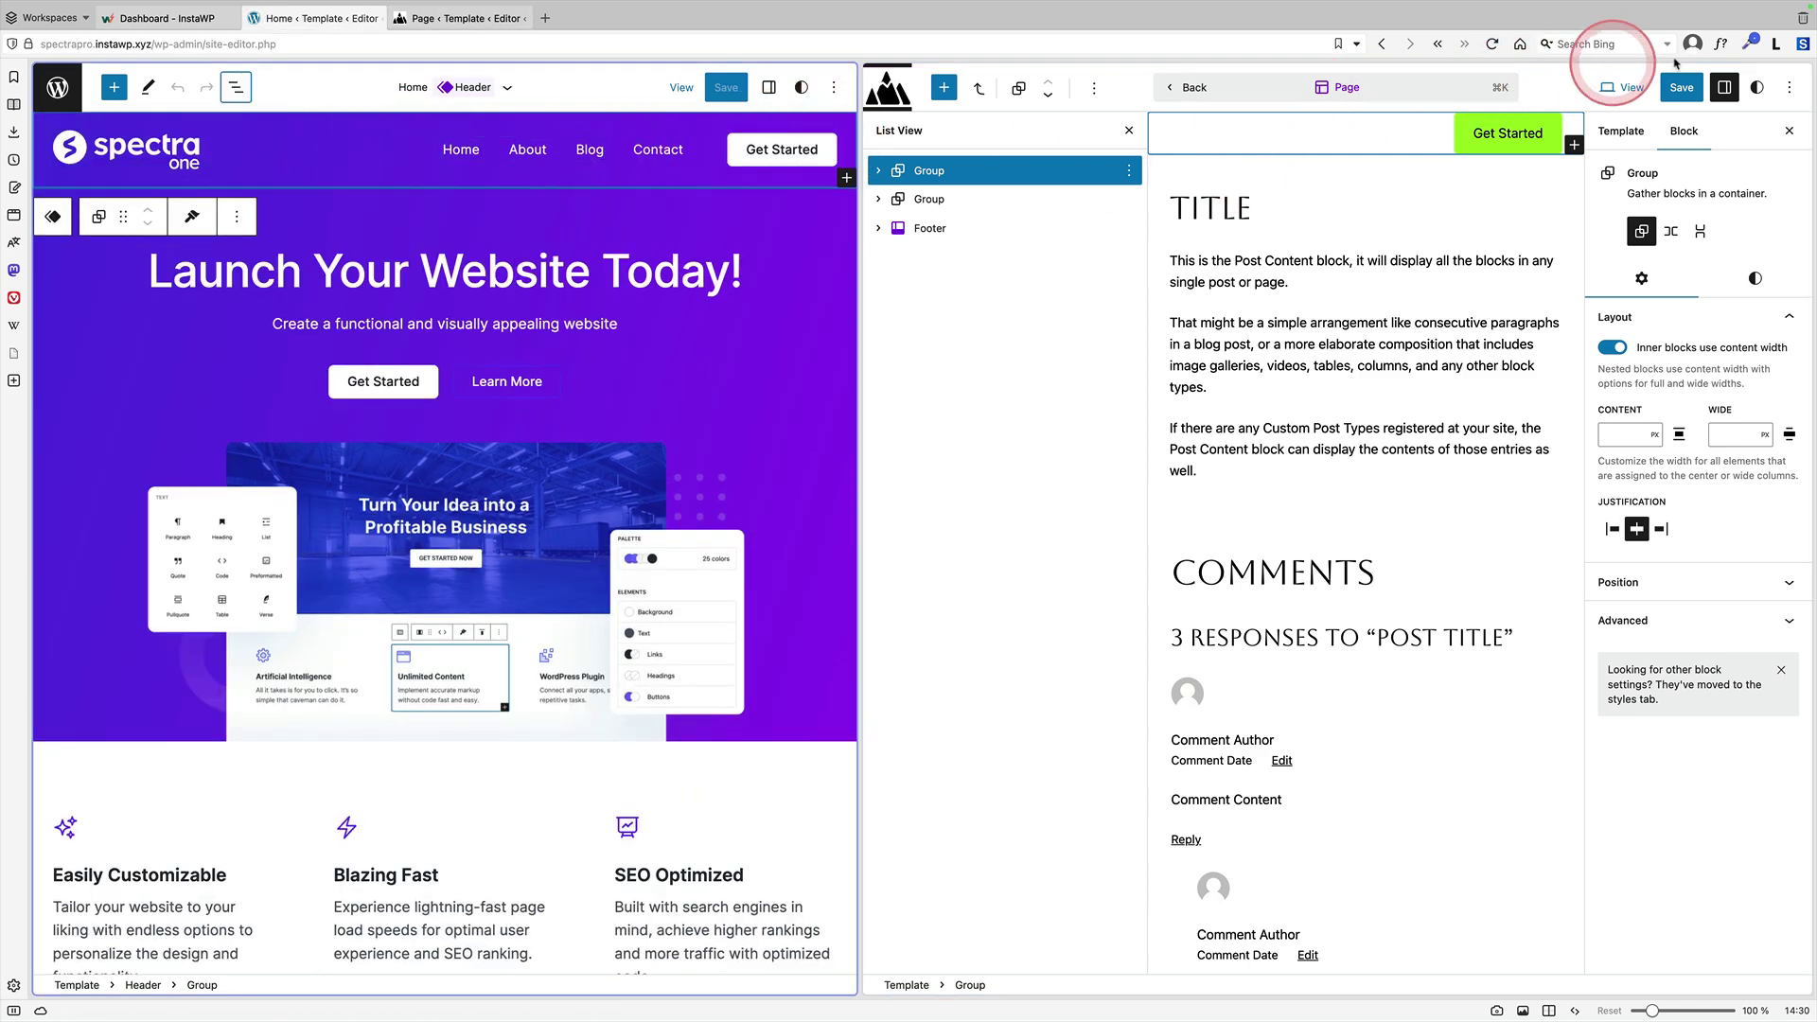
{"action": "left_click", "coordinate": [1745, 44]}
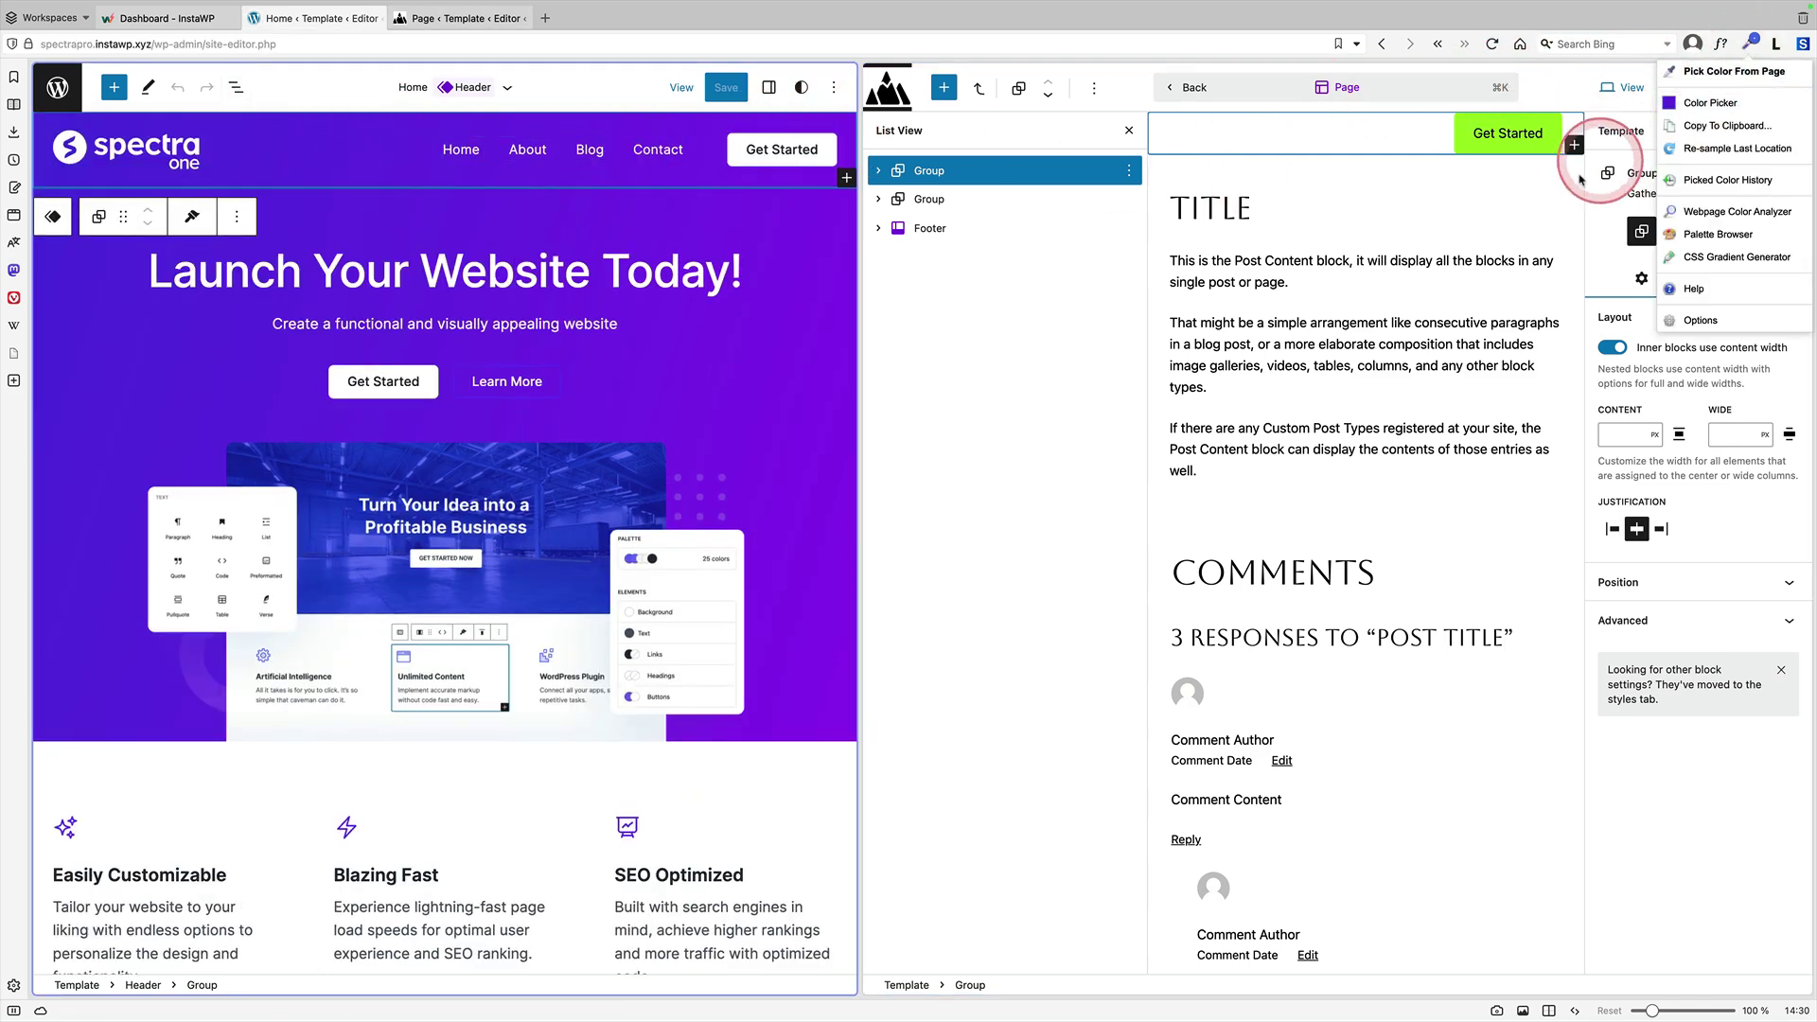
{"action": "left_click", "coordinate": [1722, 69]}
{"action": "left_click", "coordinate": [357, 170]}
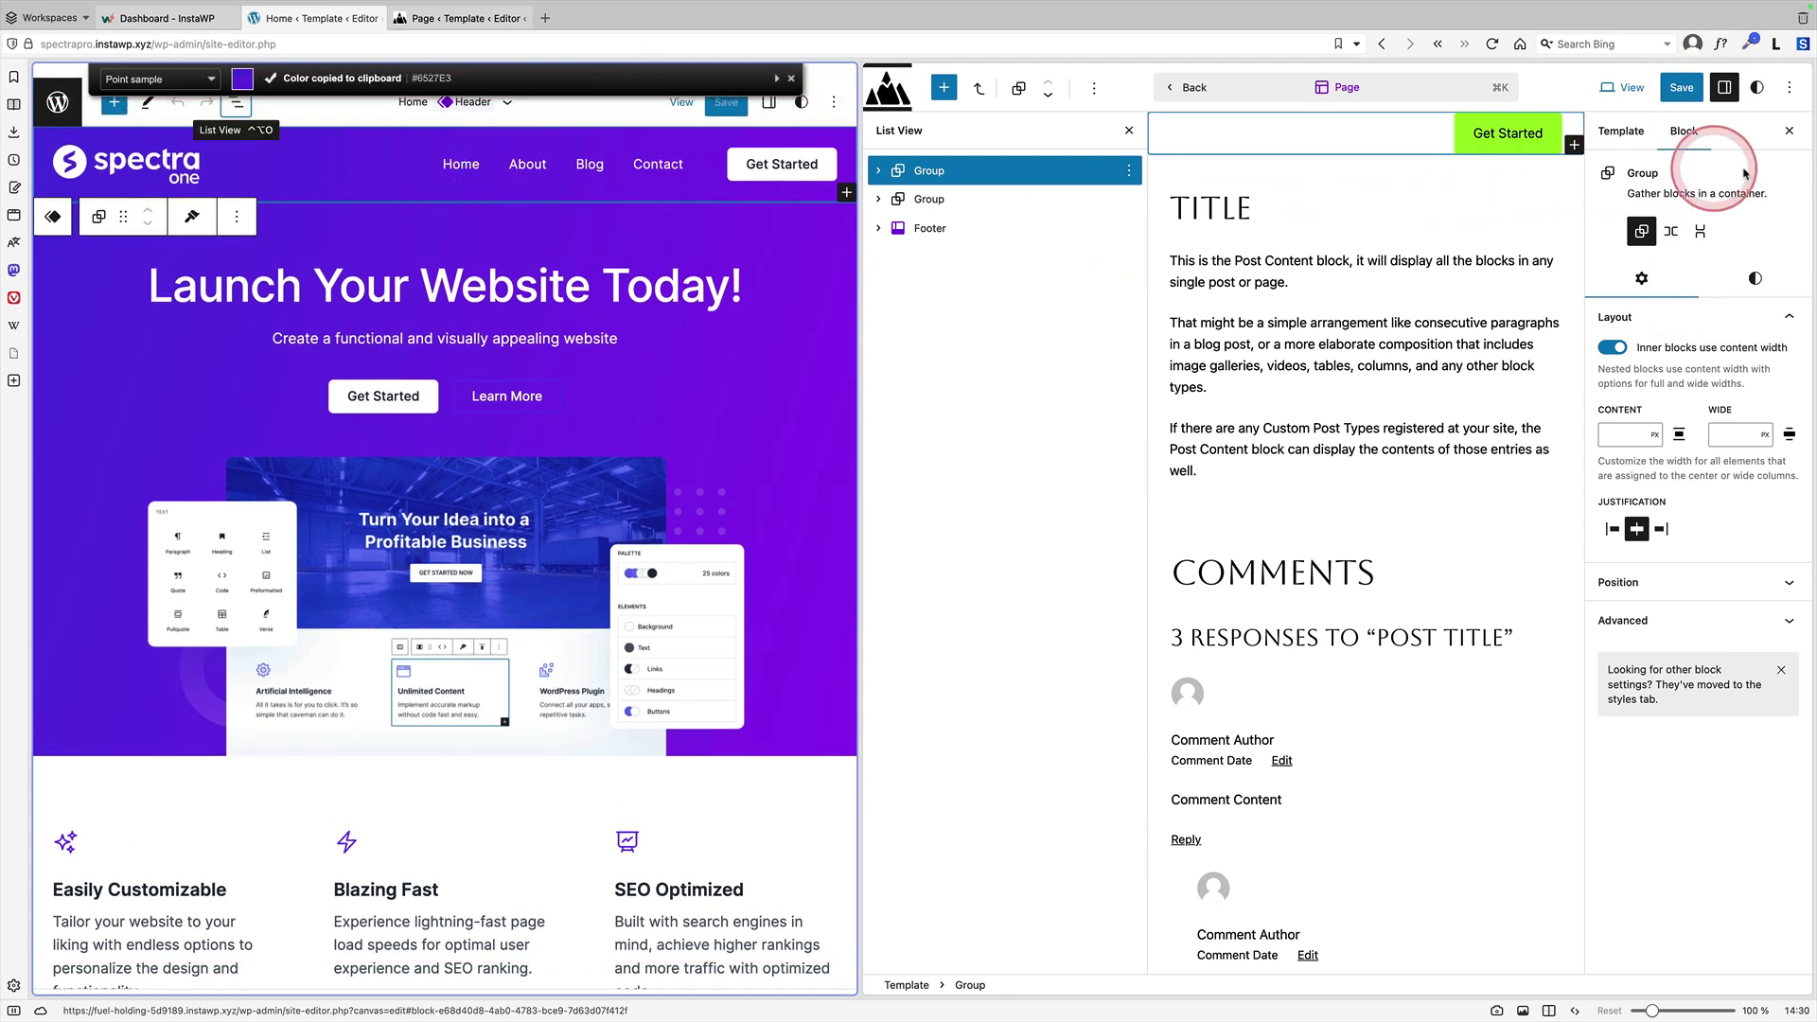
- Set the pasted group's background to #6527E3 and the Get Started button to Tertiary
{"action": "left_click", "coordinate": [1749, 275]}
{"action": "left_click", "coordinate": [1694, 387]}
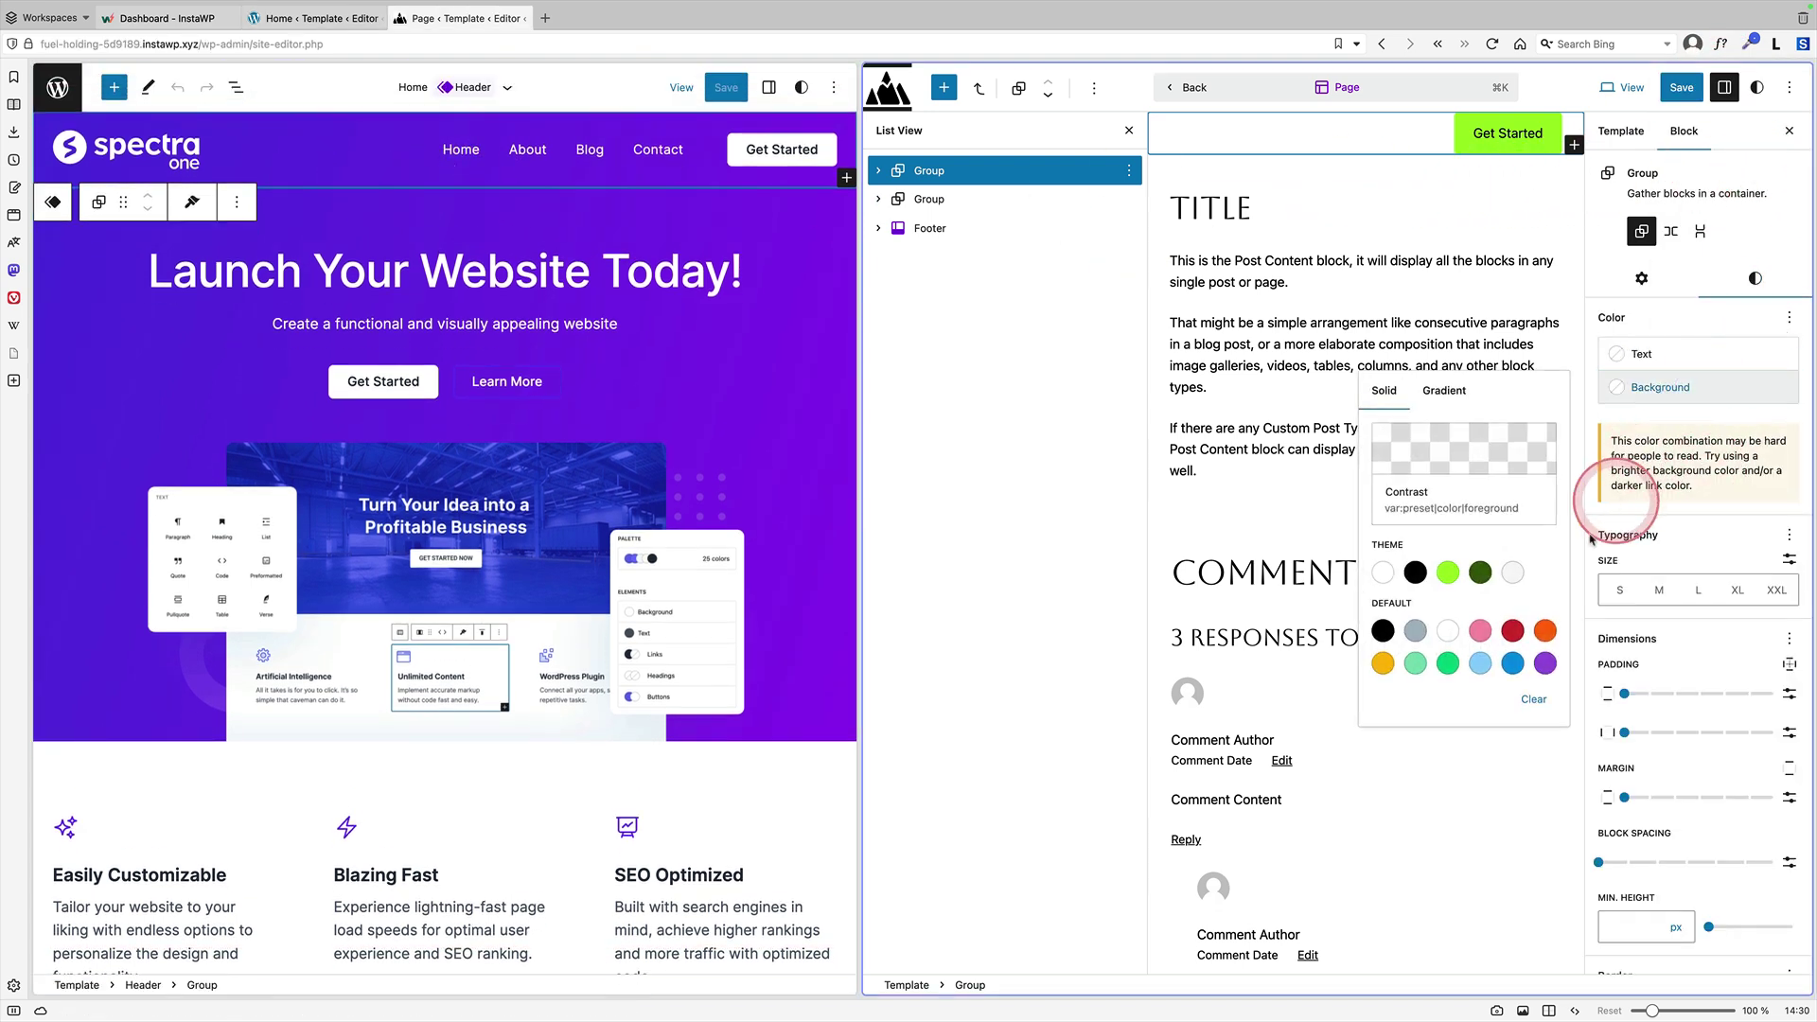
{"action": "left_click", "coordinate": [1457, 444]}
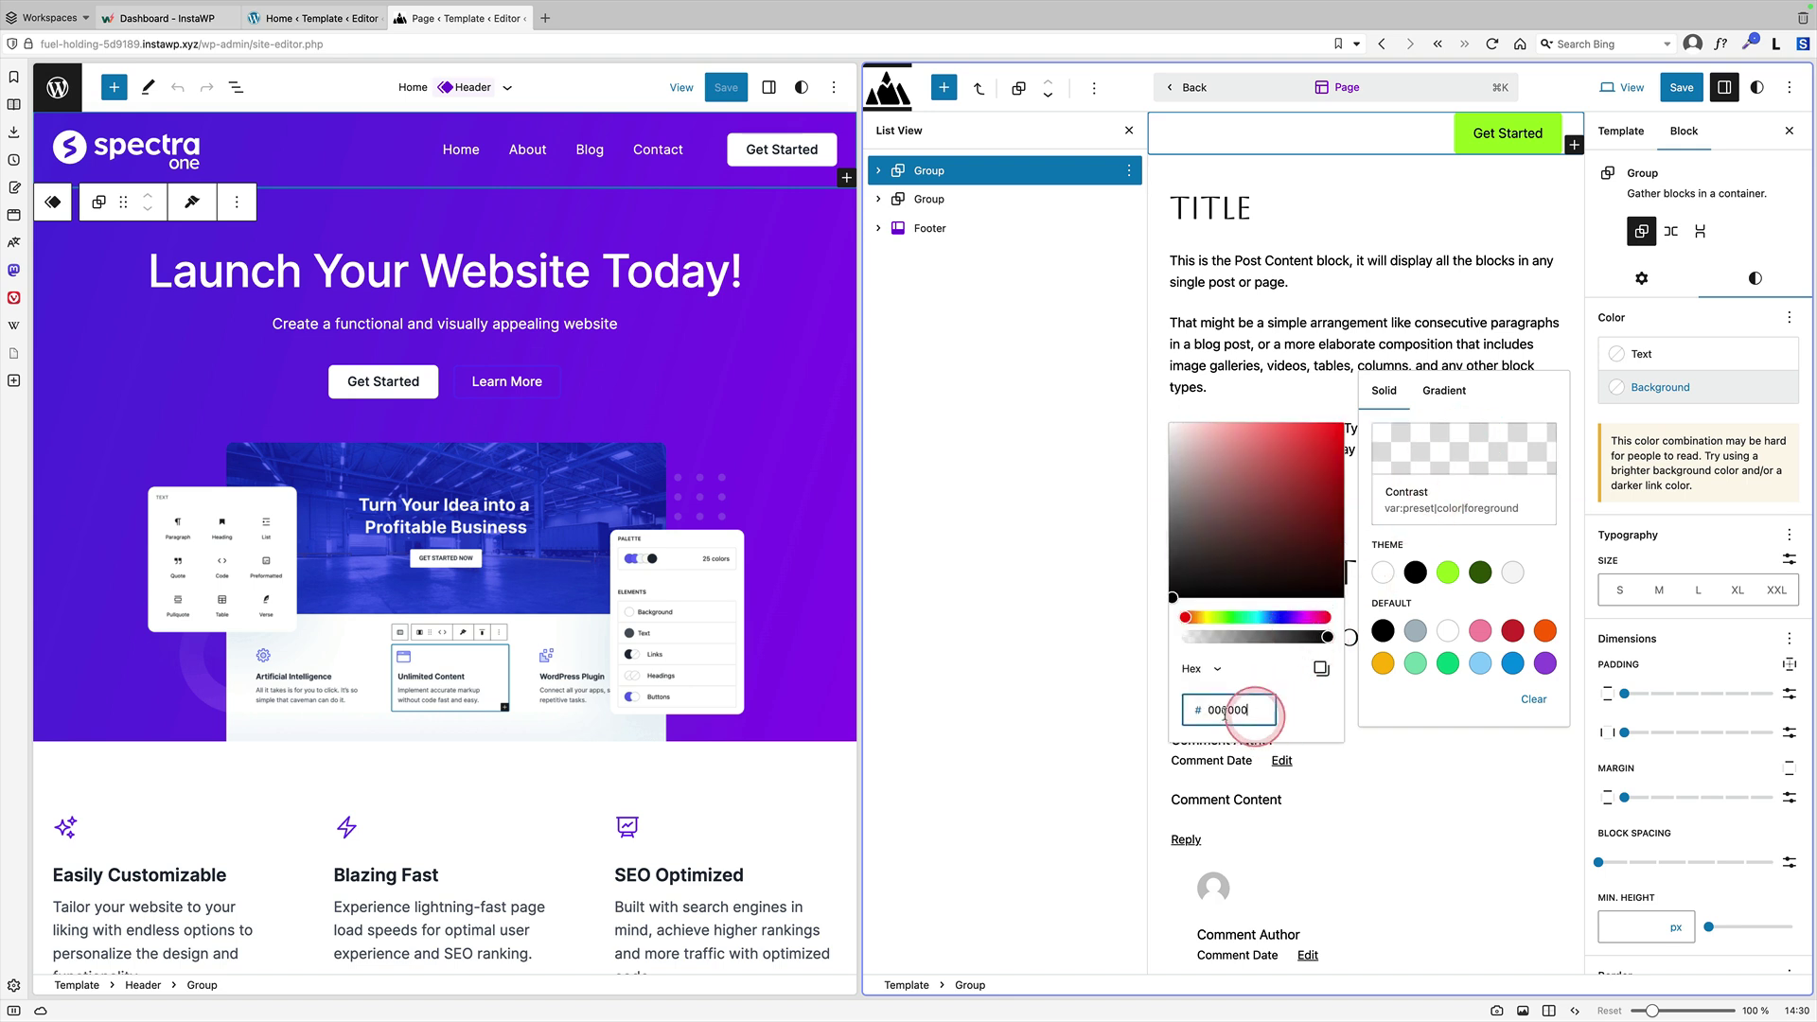
{"action": "key", "text": "ctrl+a"}
{"action": "key", "text": "ctrl+v"}
{"action": "left_click", "coordinate": [1278, 188]}
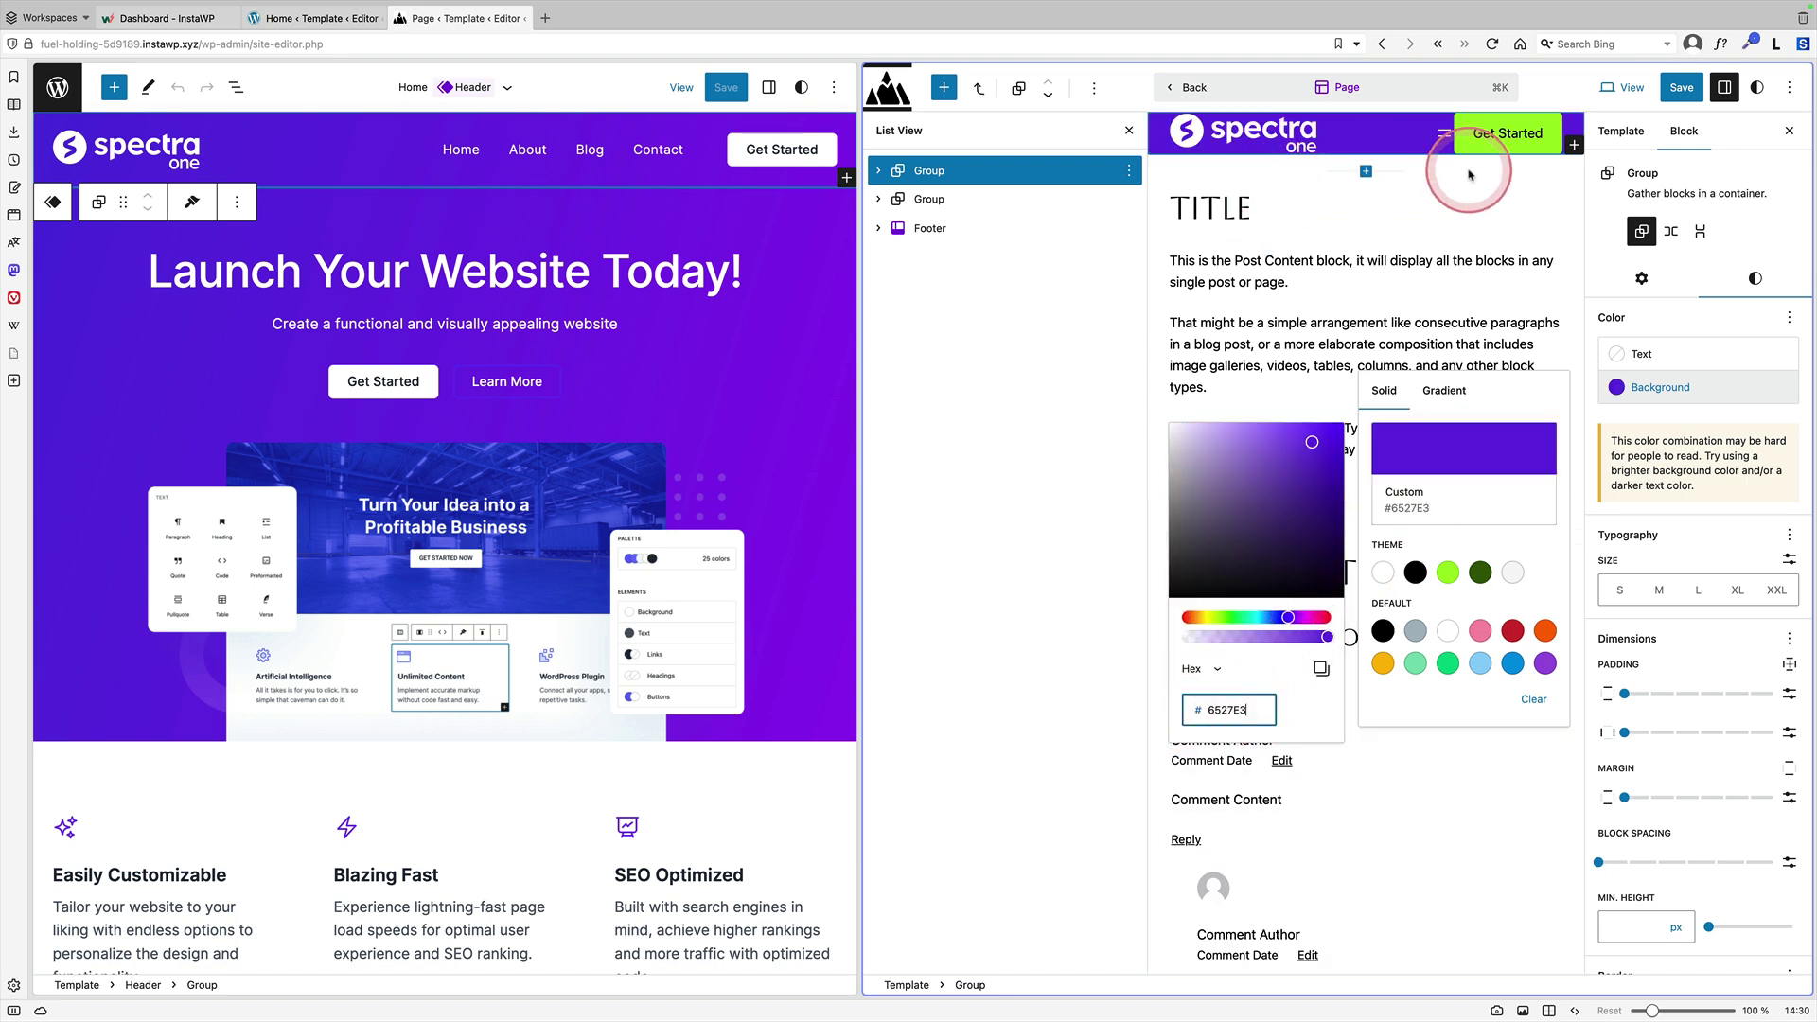
{"action": "left_click", "coordinate": [1499, 133]}
{"action": "left_click", "coordinate": [1754, 251]}
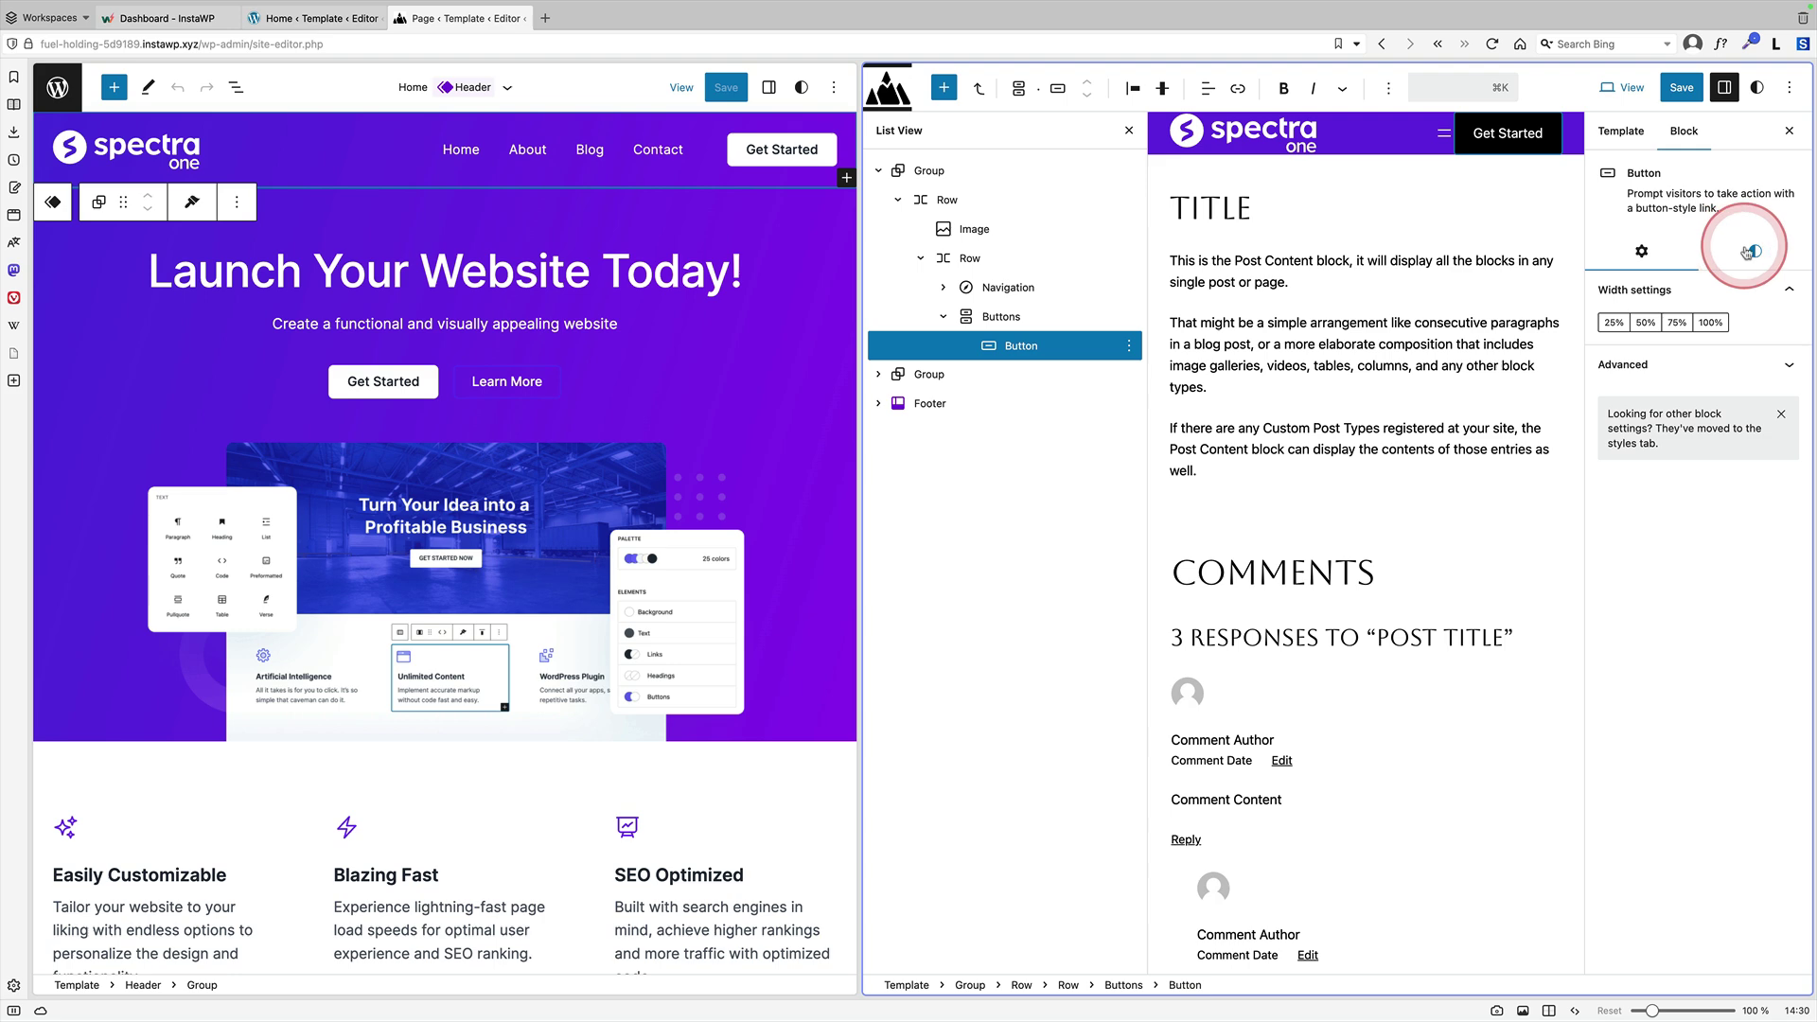
- Spread out the header's navigation links using the navigation menu's style settings
{"action": "left_click", "coordinate": [1129, 130]}
{"action": "left_click", "coordinate": [1331, 136]}
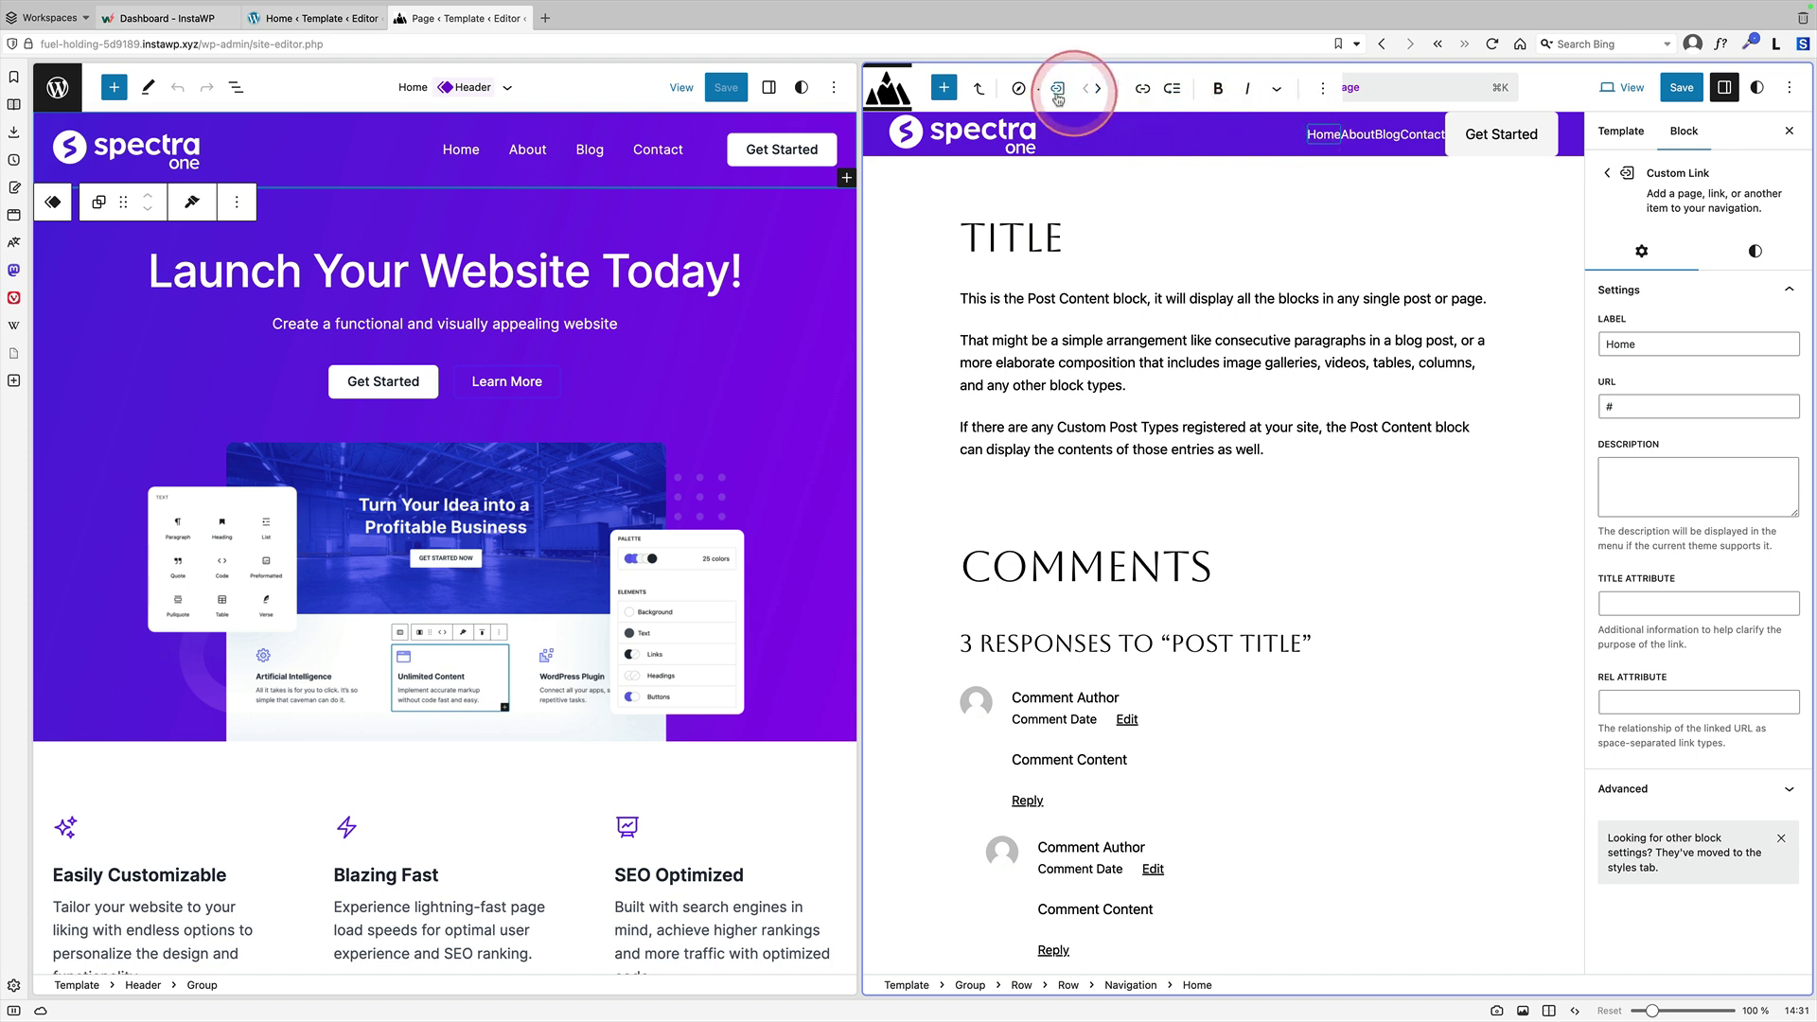
{"action": "left_click", "coordinate": [1018, 91]}
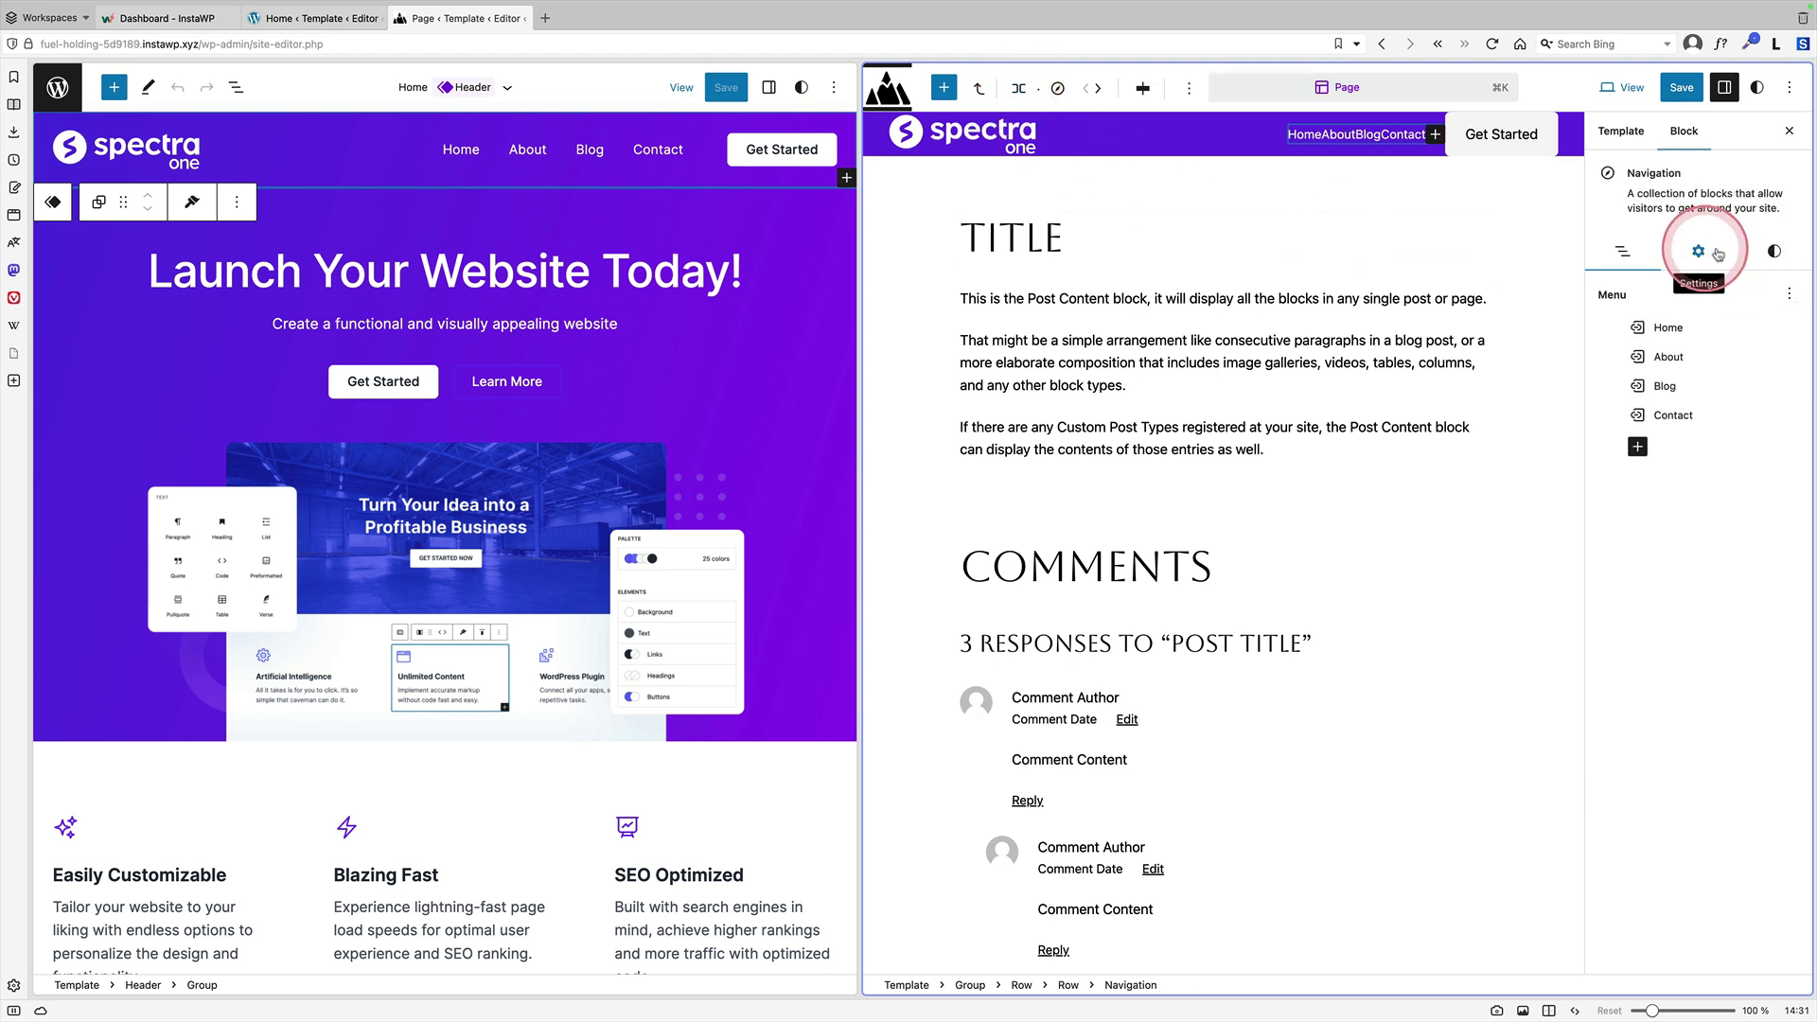
{"action": "left_click", "coordinate": [1774, 251]}
{"action": "left_click", "coordinate": [1634, 731]}
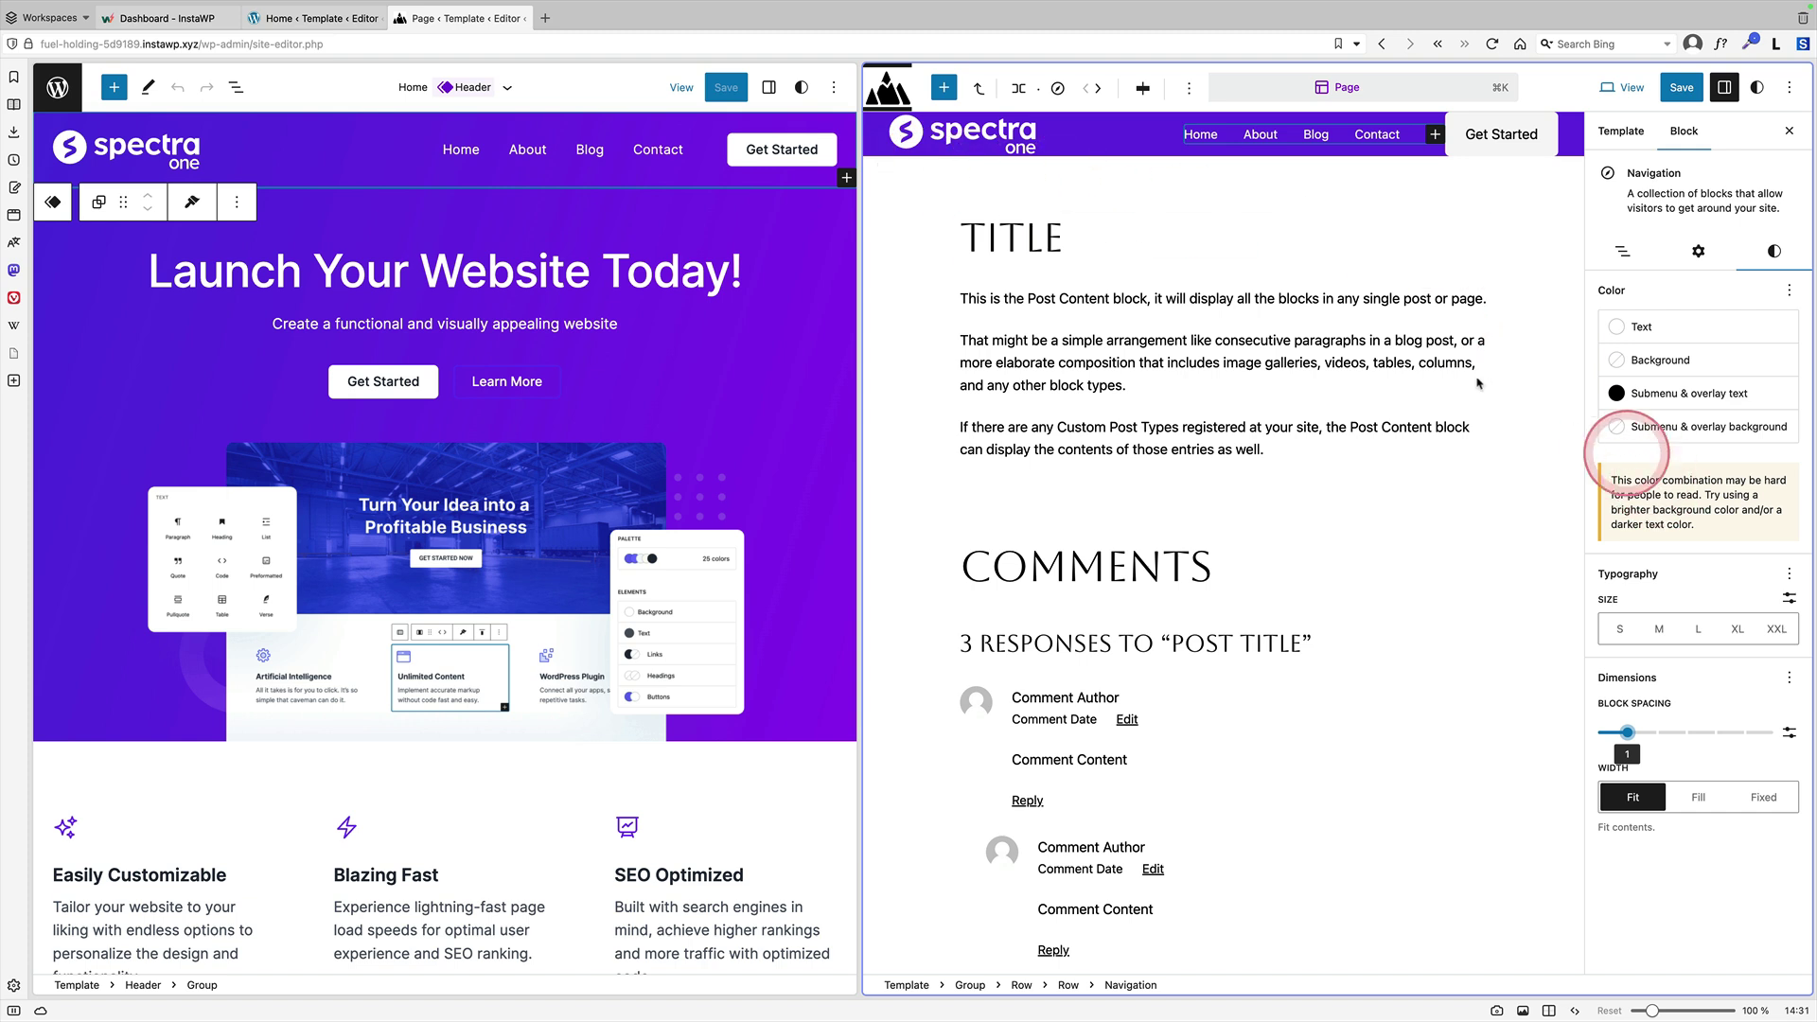
- Set the header group's Dimensions padding to 1
{"action": "left_click", "coordinate": [876, 136]}
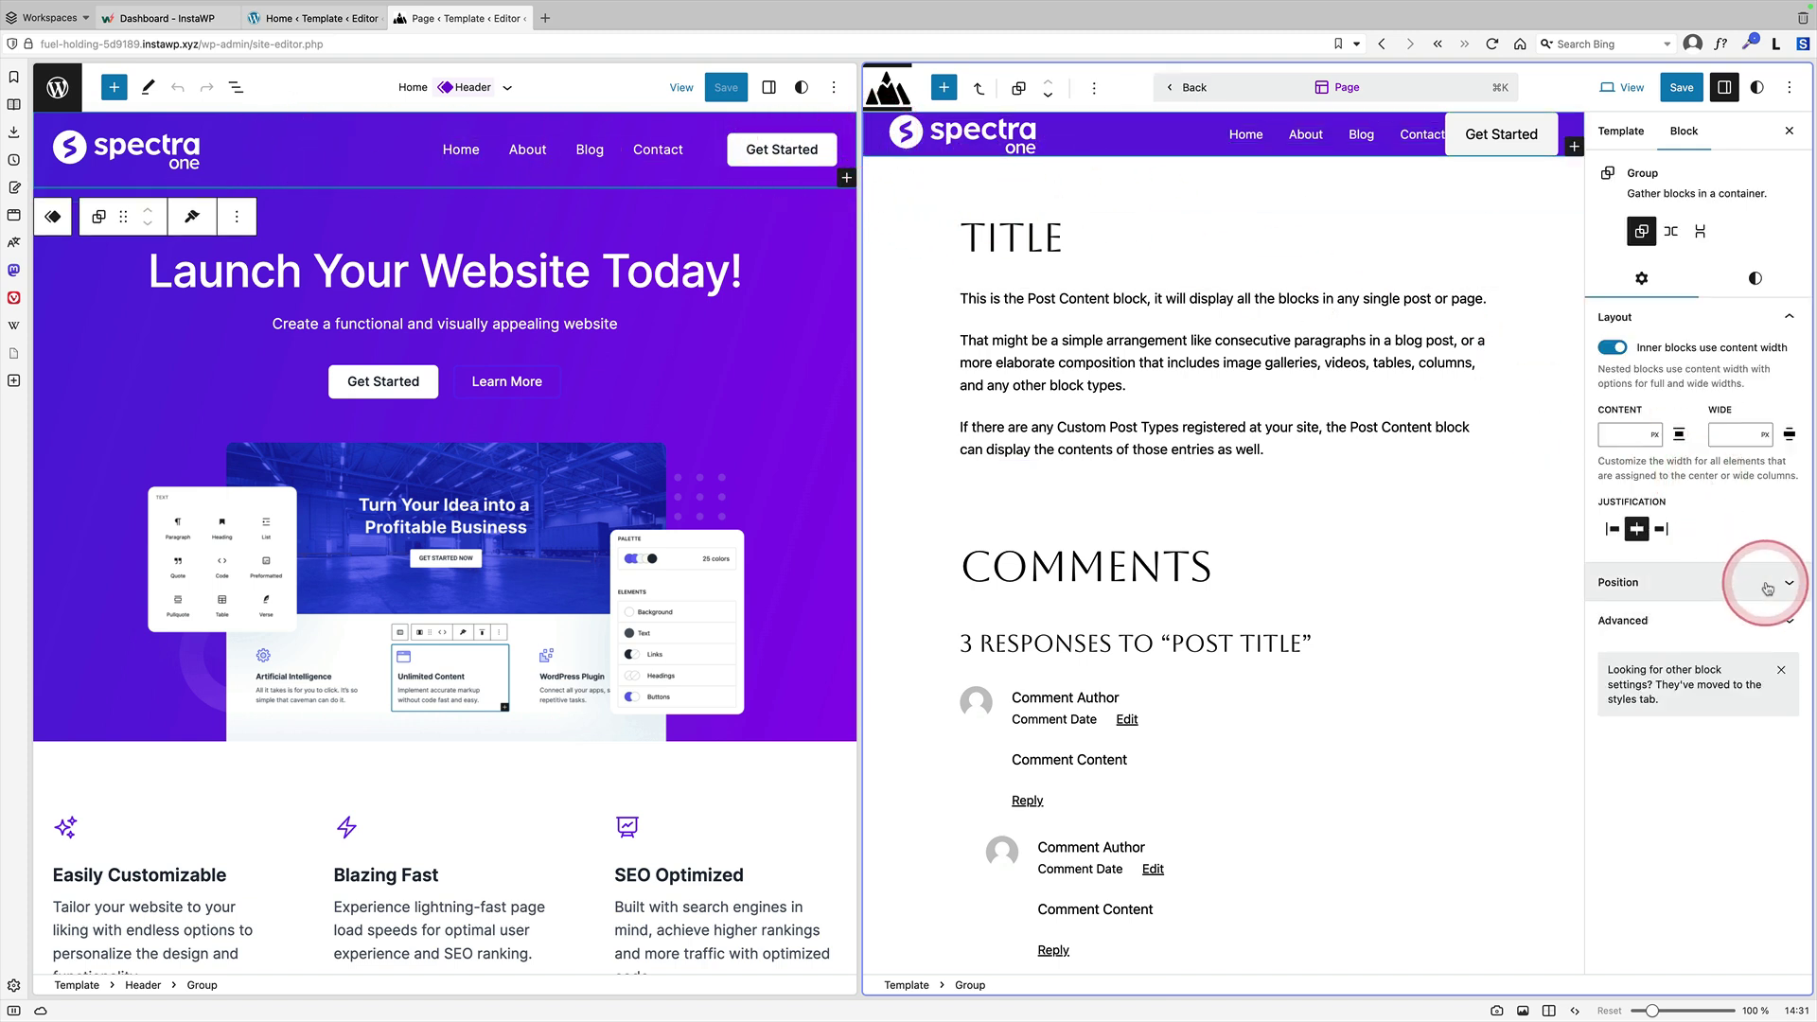
{"action": "left_click", "coordinate": [1754, 279]}
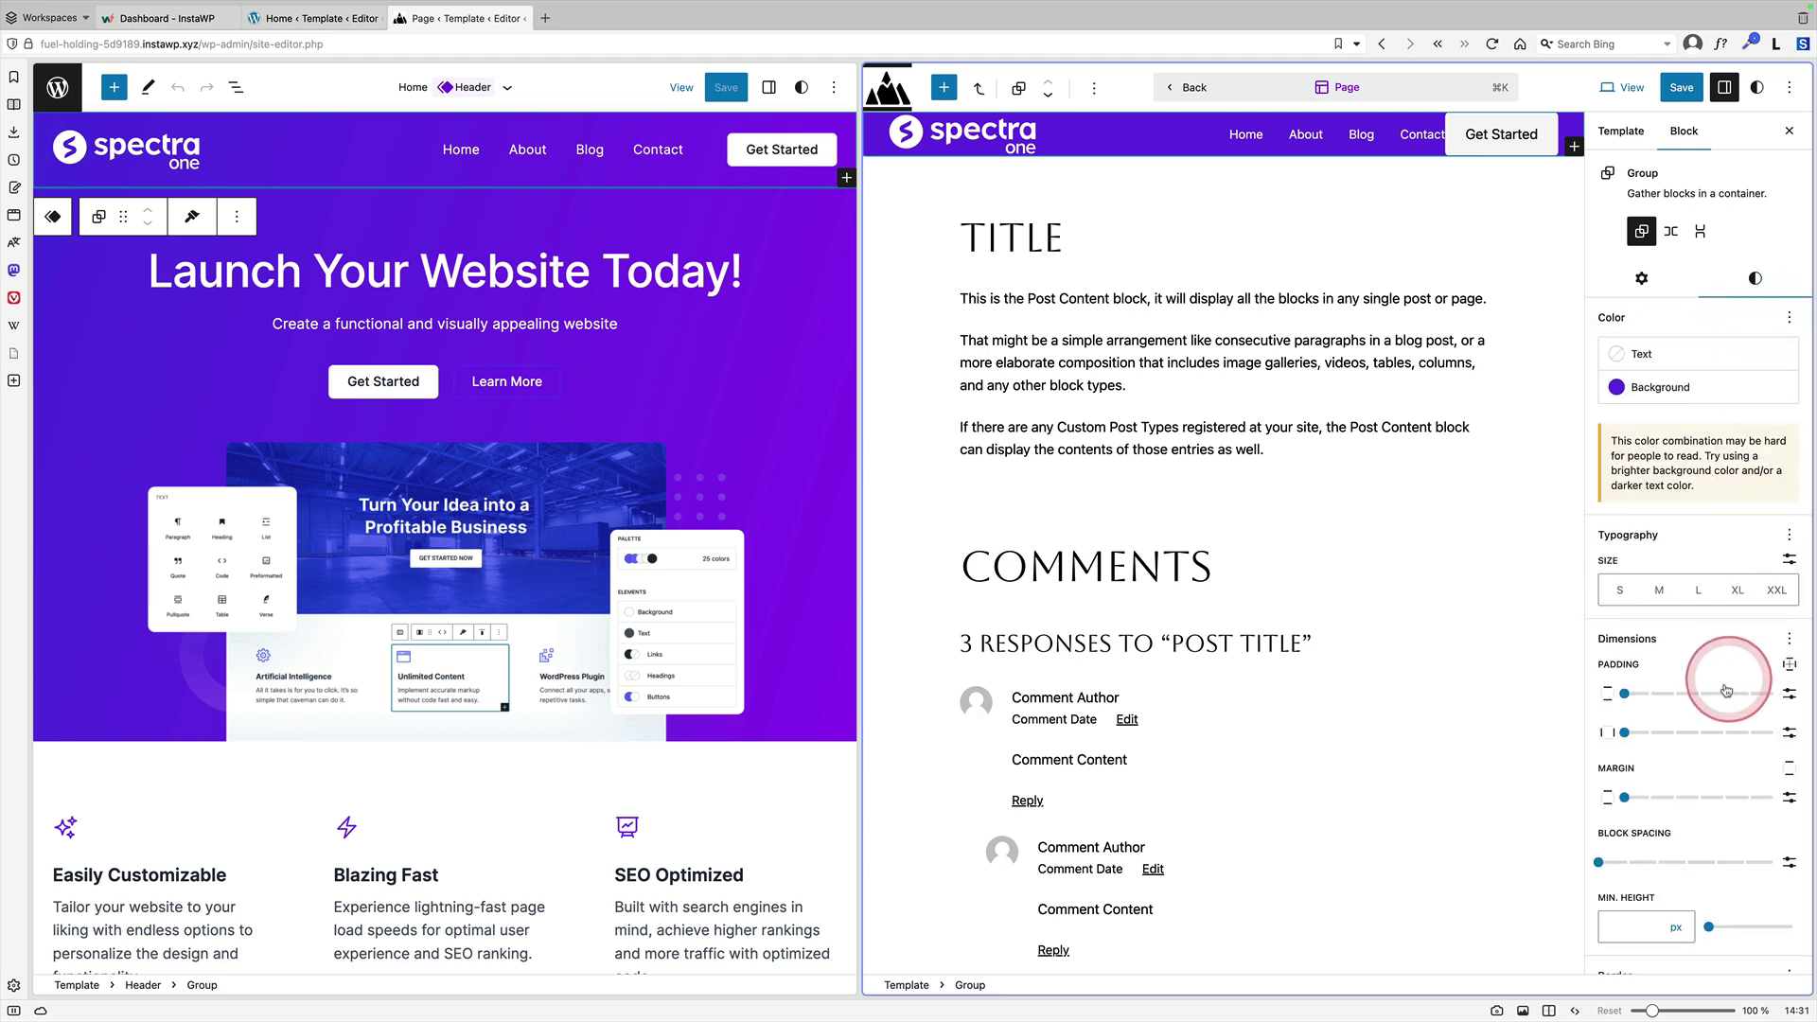
{"action": "left_click", "coordinate": [1648, 693]}
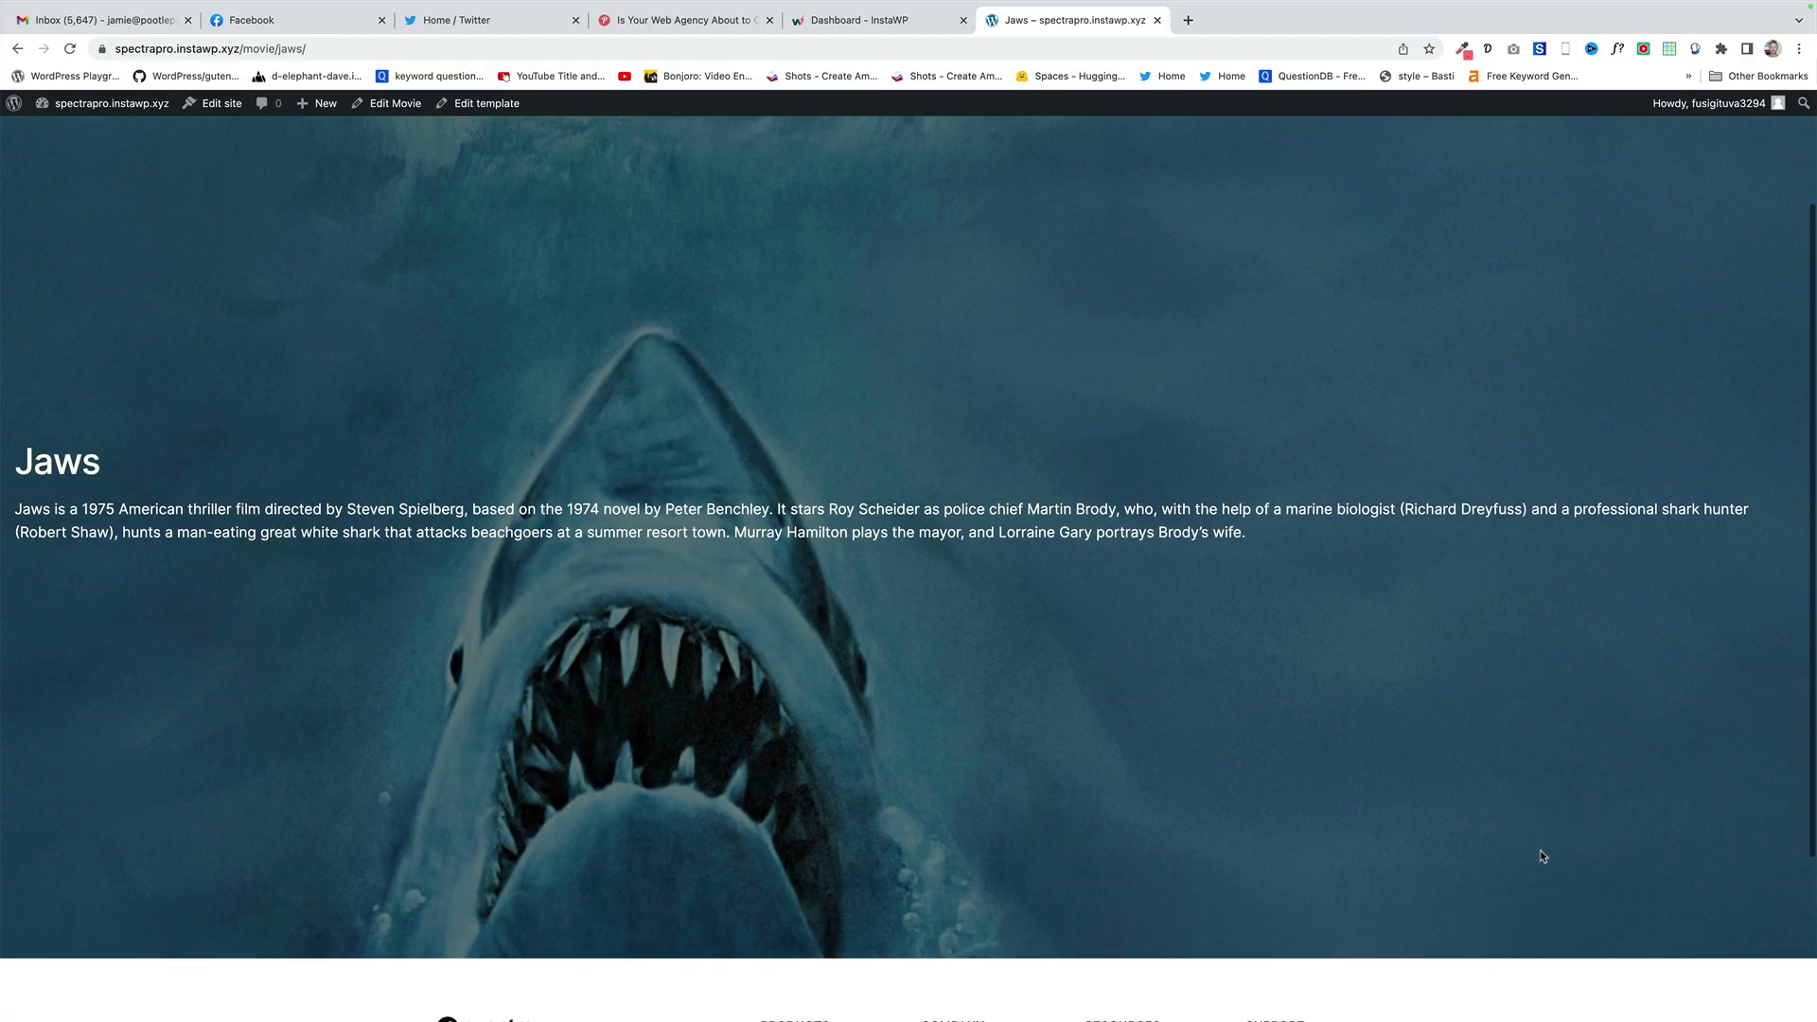
{"action": "scroll", "coordinate": [1541, 856], "scroll_direction": "down", "scroll_amount": 1}
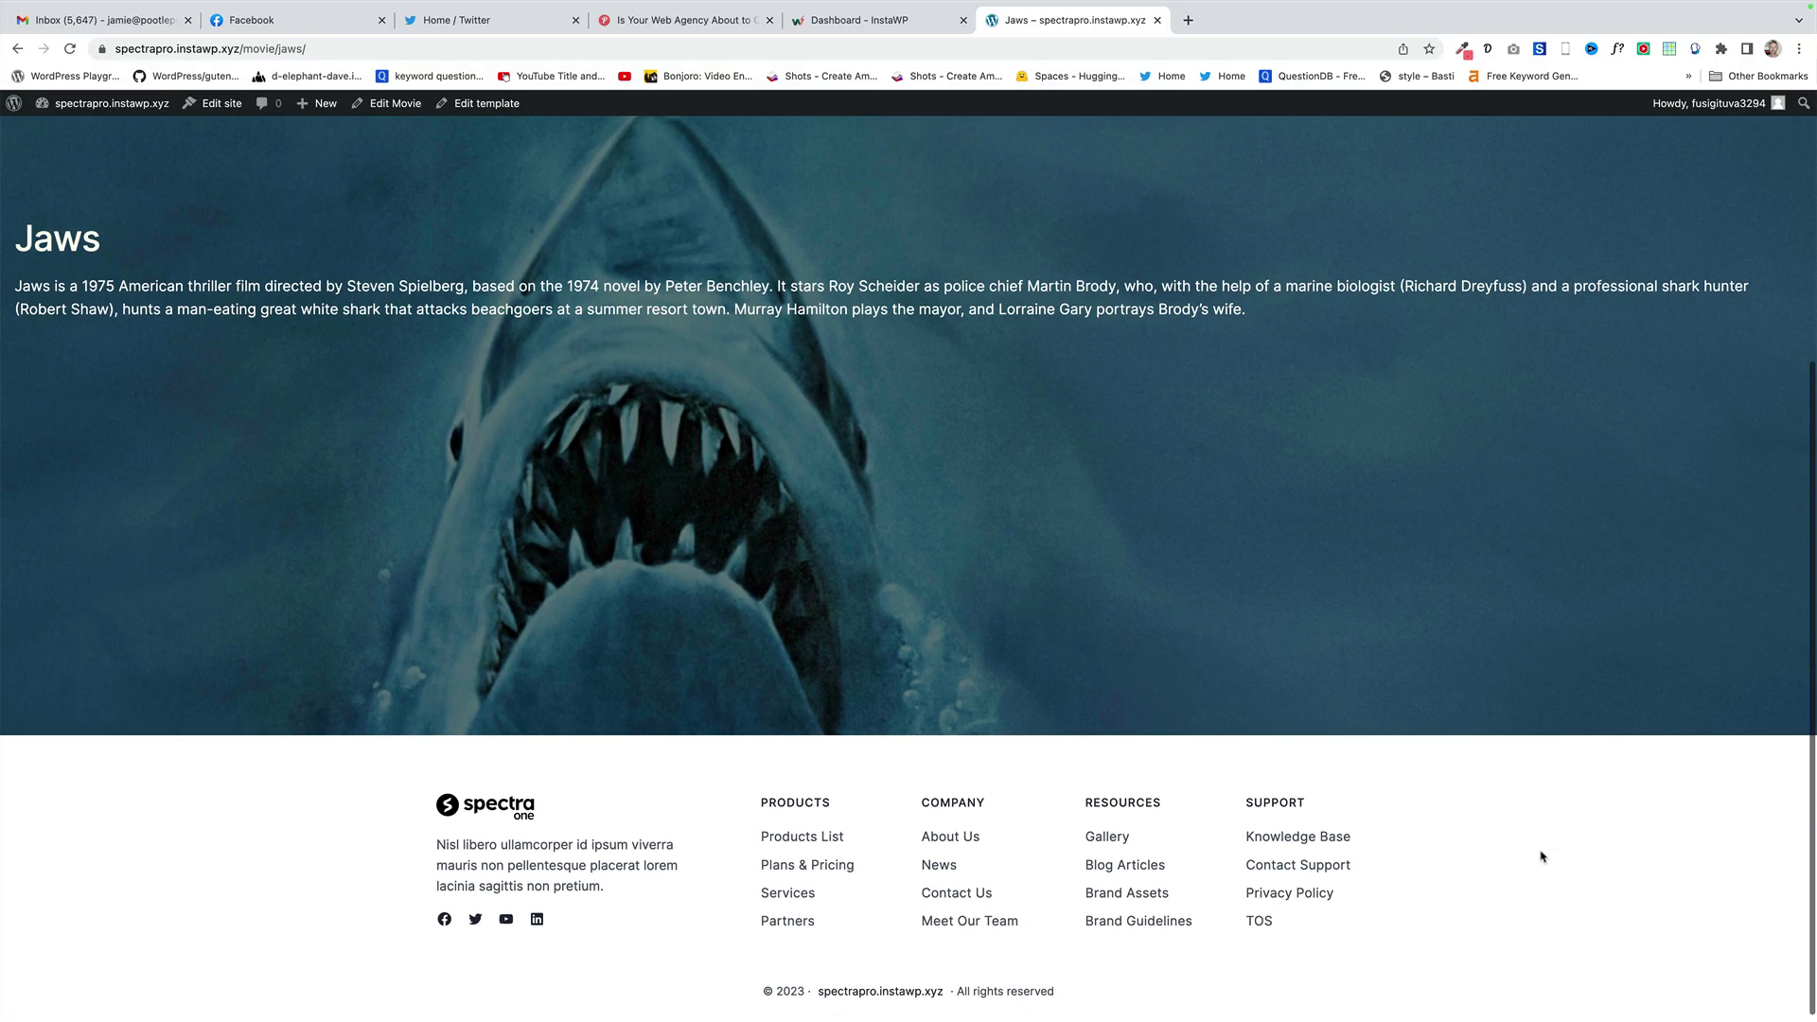
- Scroll the Jaws movie page down to the footer and back up to the header
{"action": "scroll", "coordinate": [1541, 856], "scroll_direction": "up", "scroll_amount": 5}
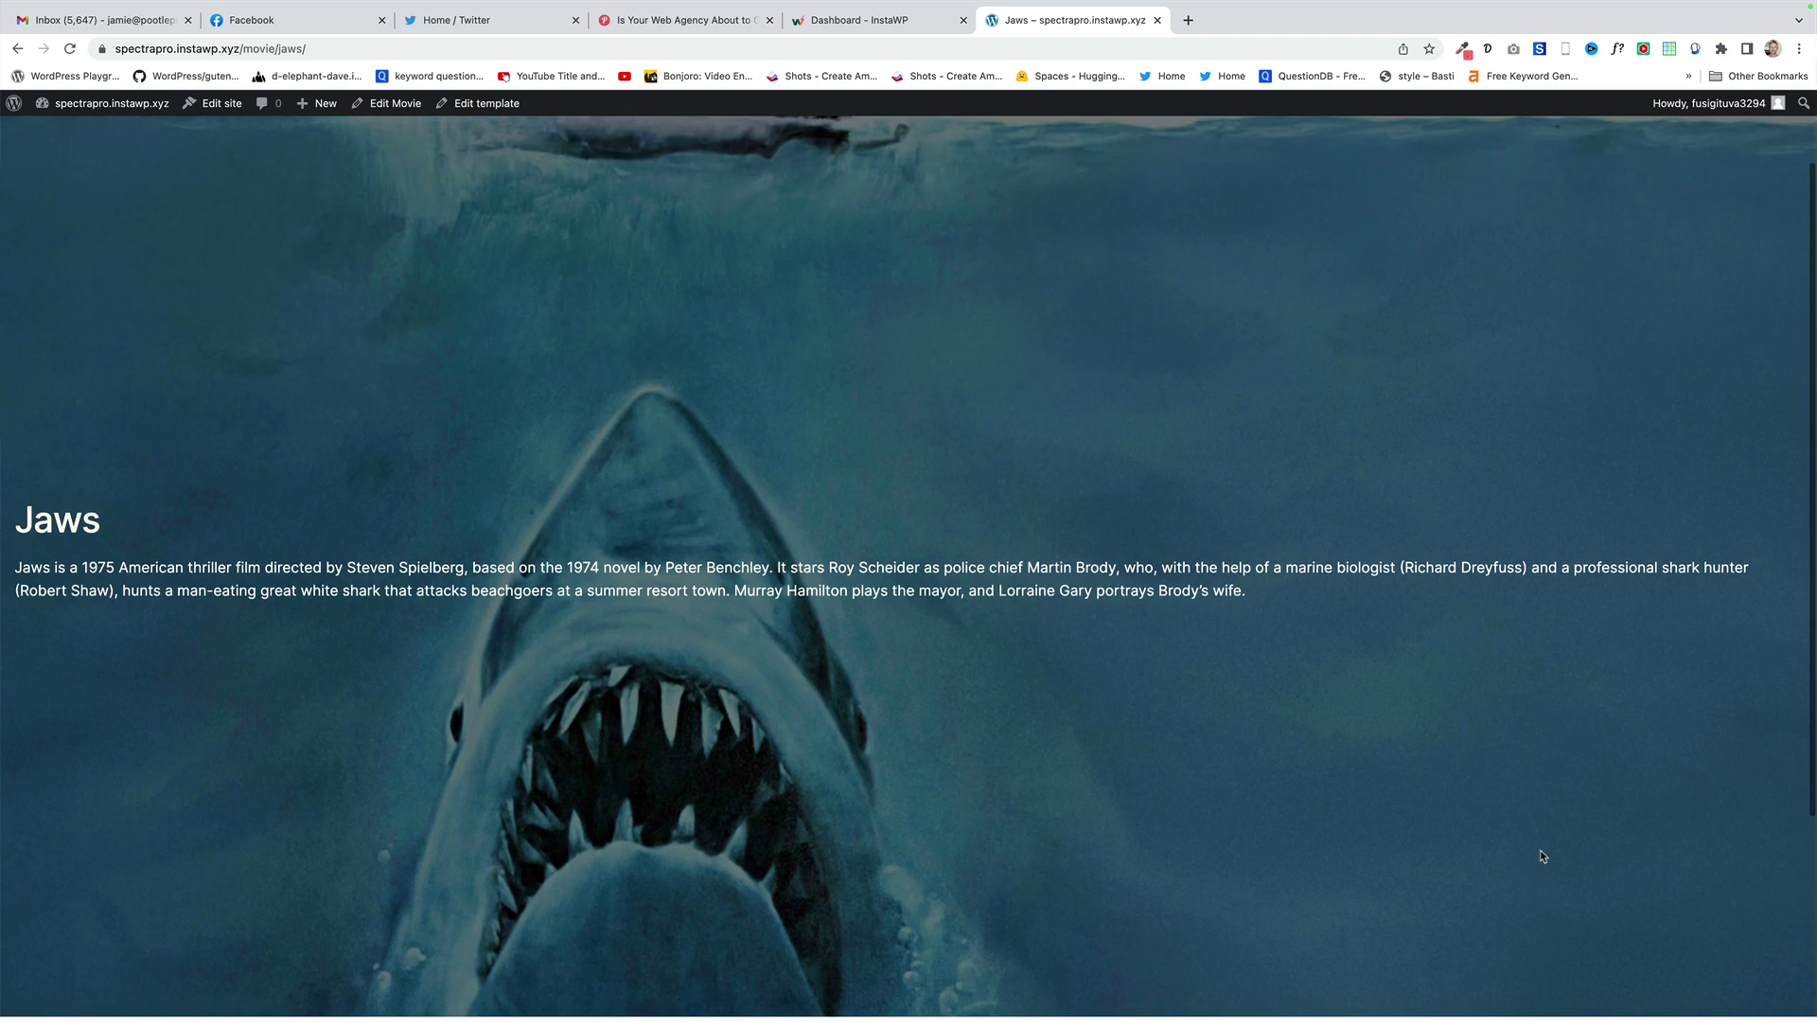
{"action": "scroll", "coordinate": [1540, 852], "scroll_direction": "up", "scroll_amount": 2}
{"action": "left_click", "coordinate": [1540, 851]}
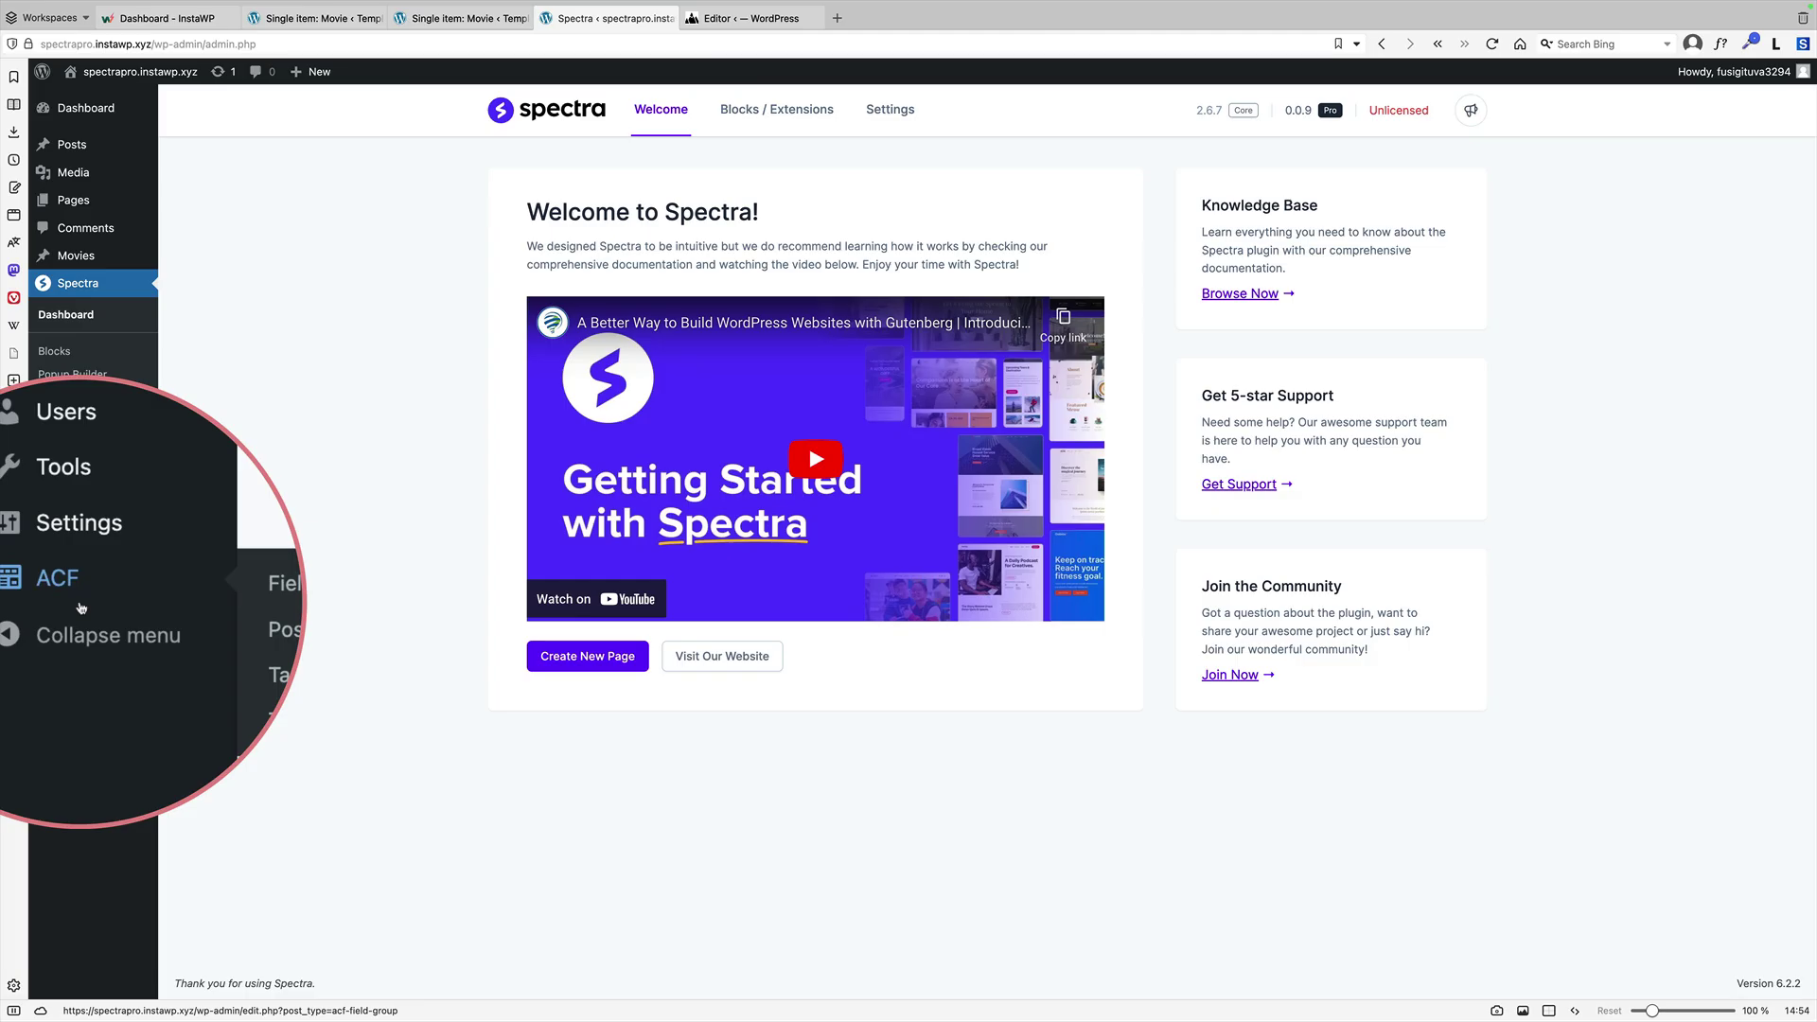
- Open the Single item: Movie template in the Site Editor for full editing
{"action": "left_click", "coordinate": [80, 607]}
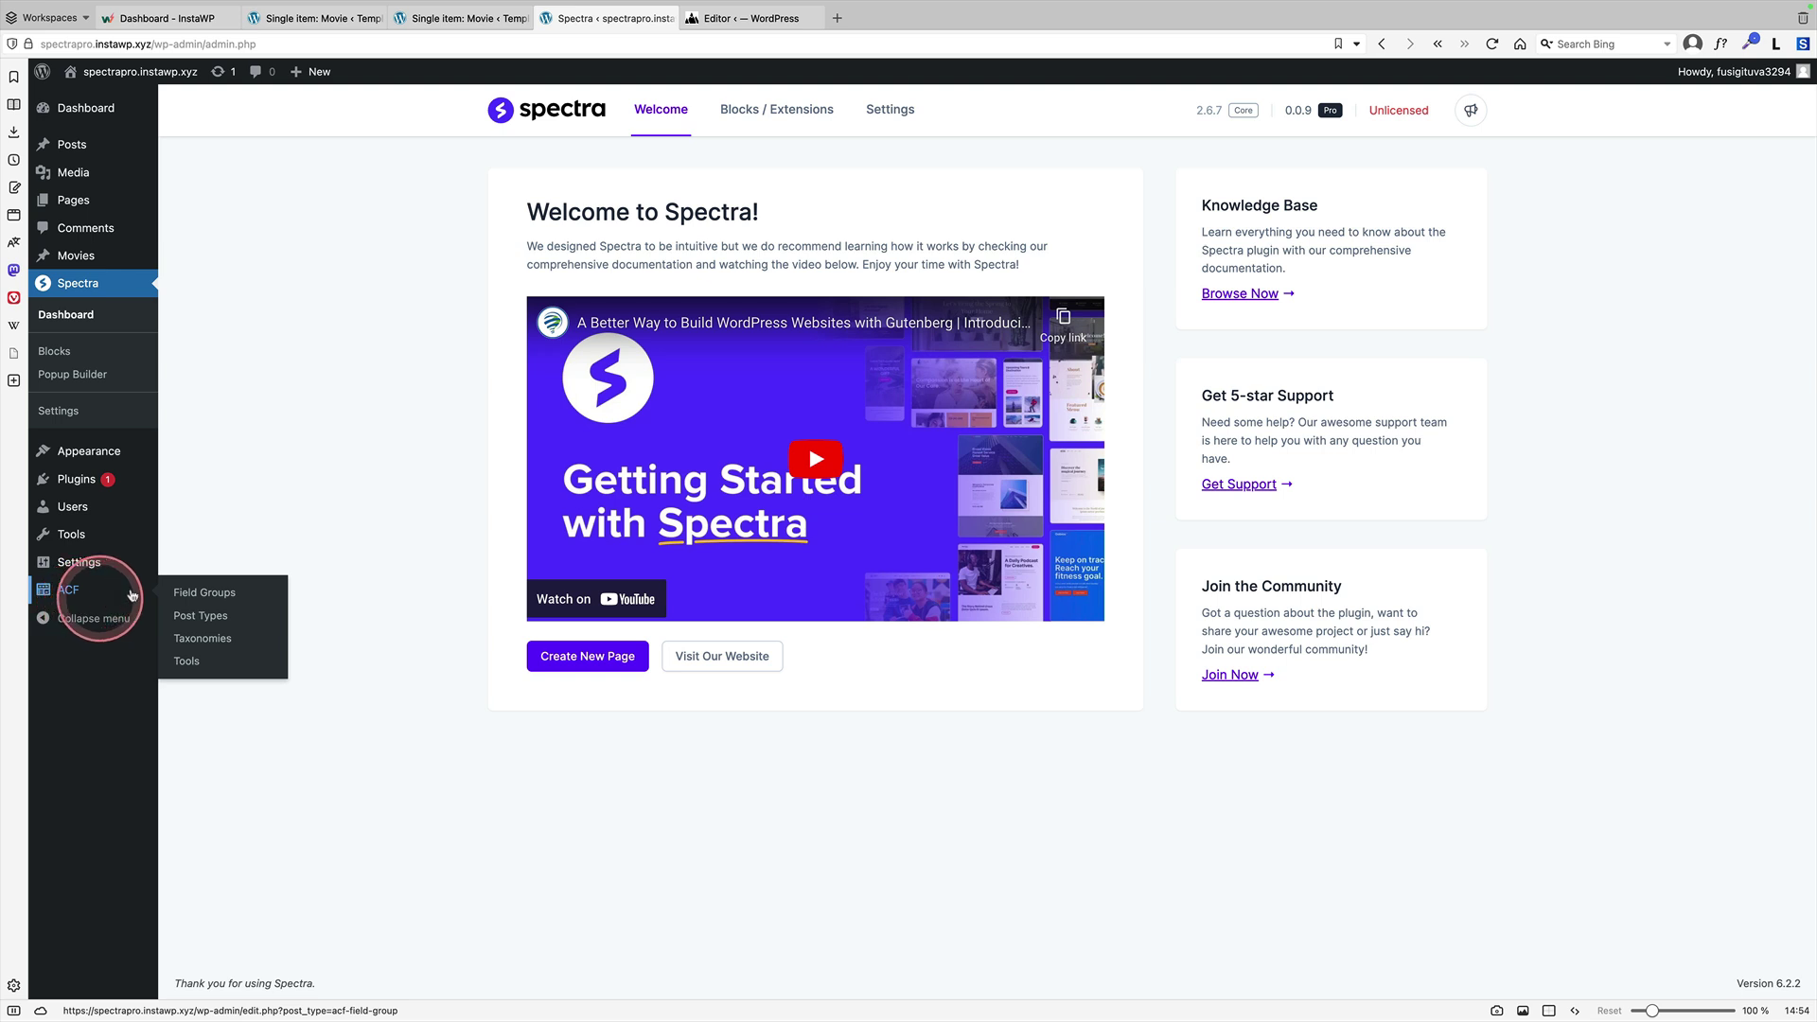
{"action": "left_click", "coordinate": [214, 481]}
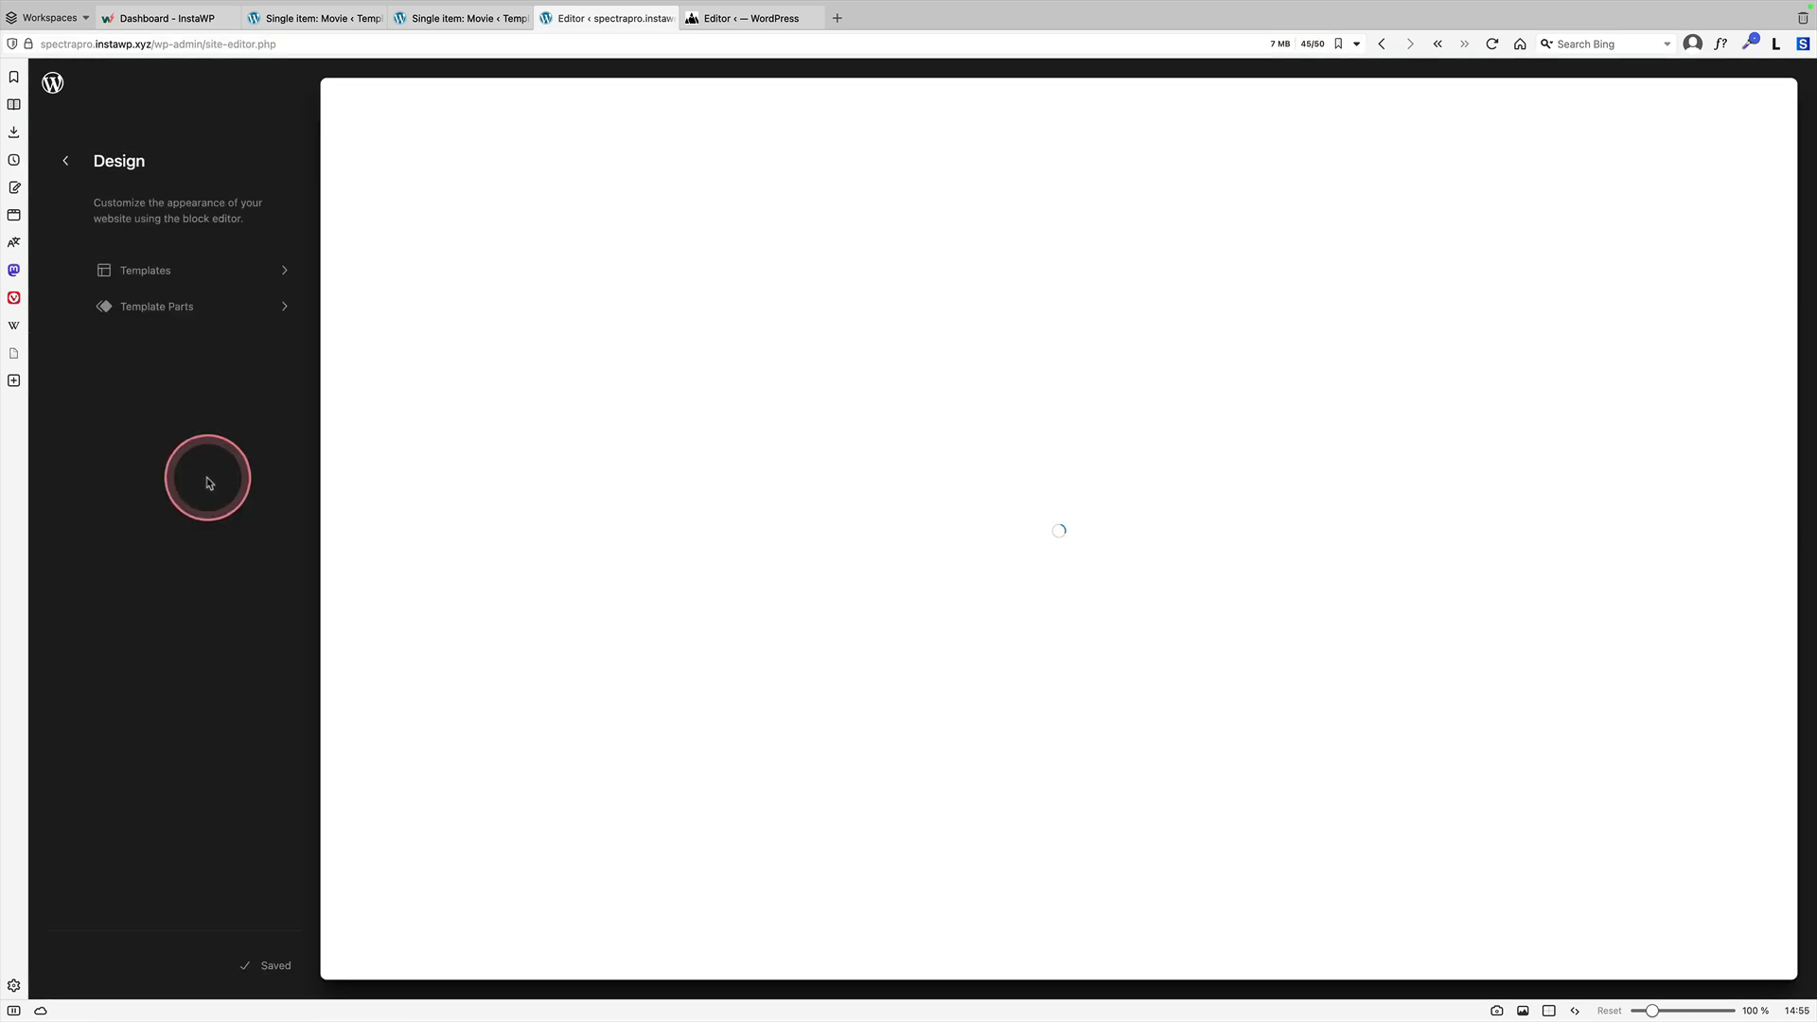
{"action": "left_click", "coordinate": [156, 276]}
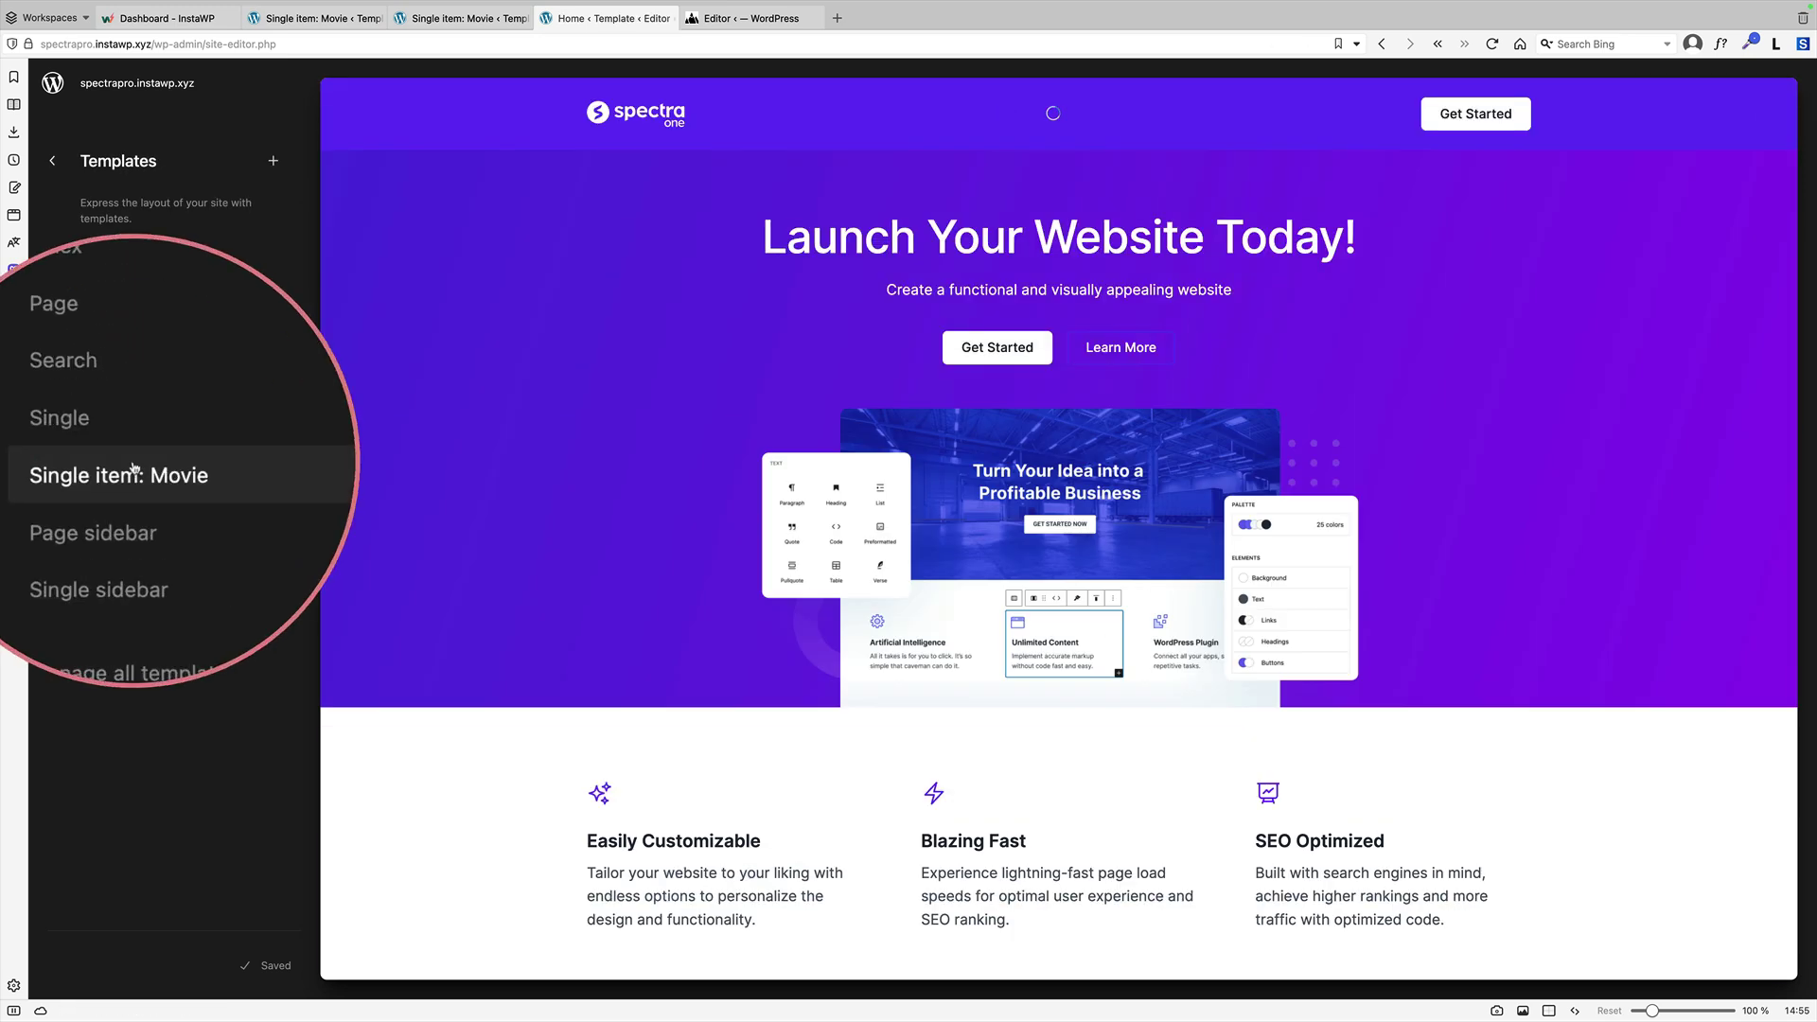
{"action": "left_click", "coordinate": [142, 464]}
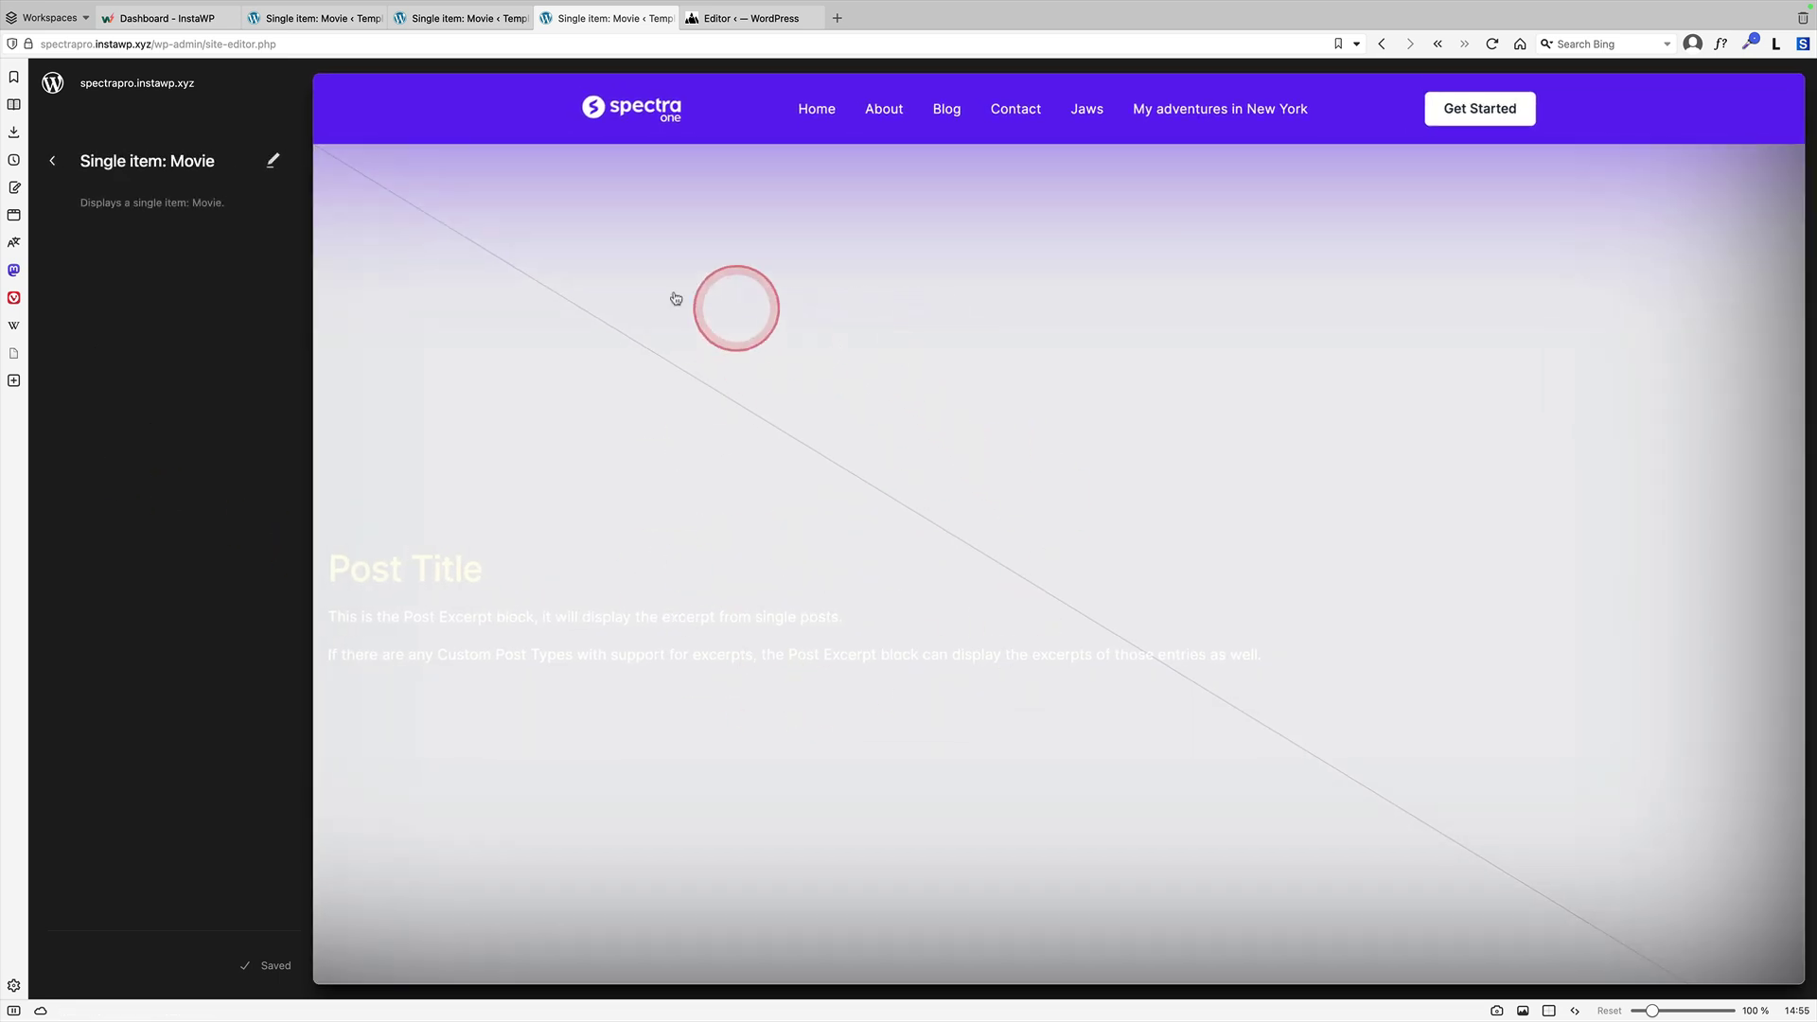
{"action": "left_click", "coordinate": [548, 205]}
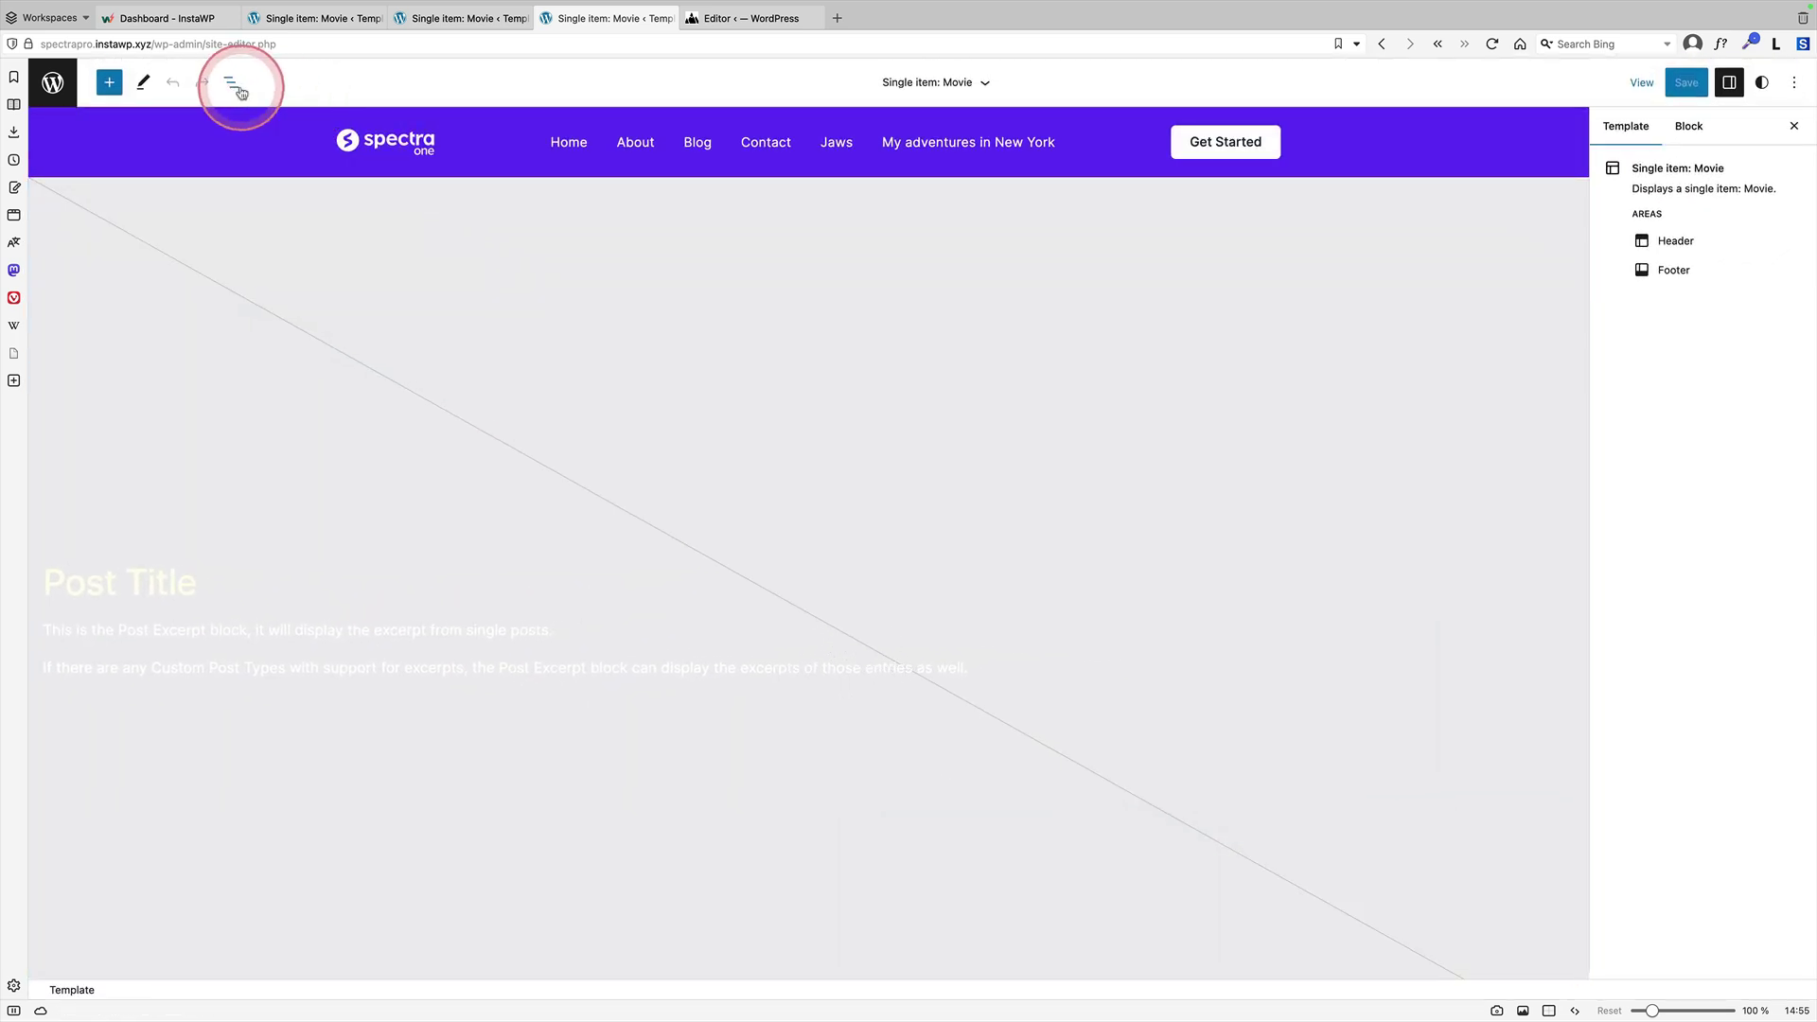
- In List View, expand the Cover and select its Post Title and Post Excerpt blocks
{"action": "left_click", "coordinate": [231, 83]}
{"action": "left_click", "coordinate": [47, 196]}
{"action": "left_click", "coordinate": [123, 230]}
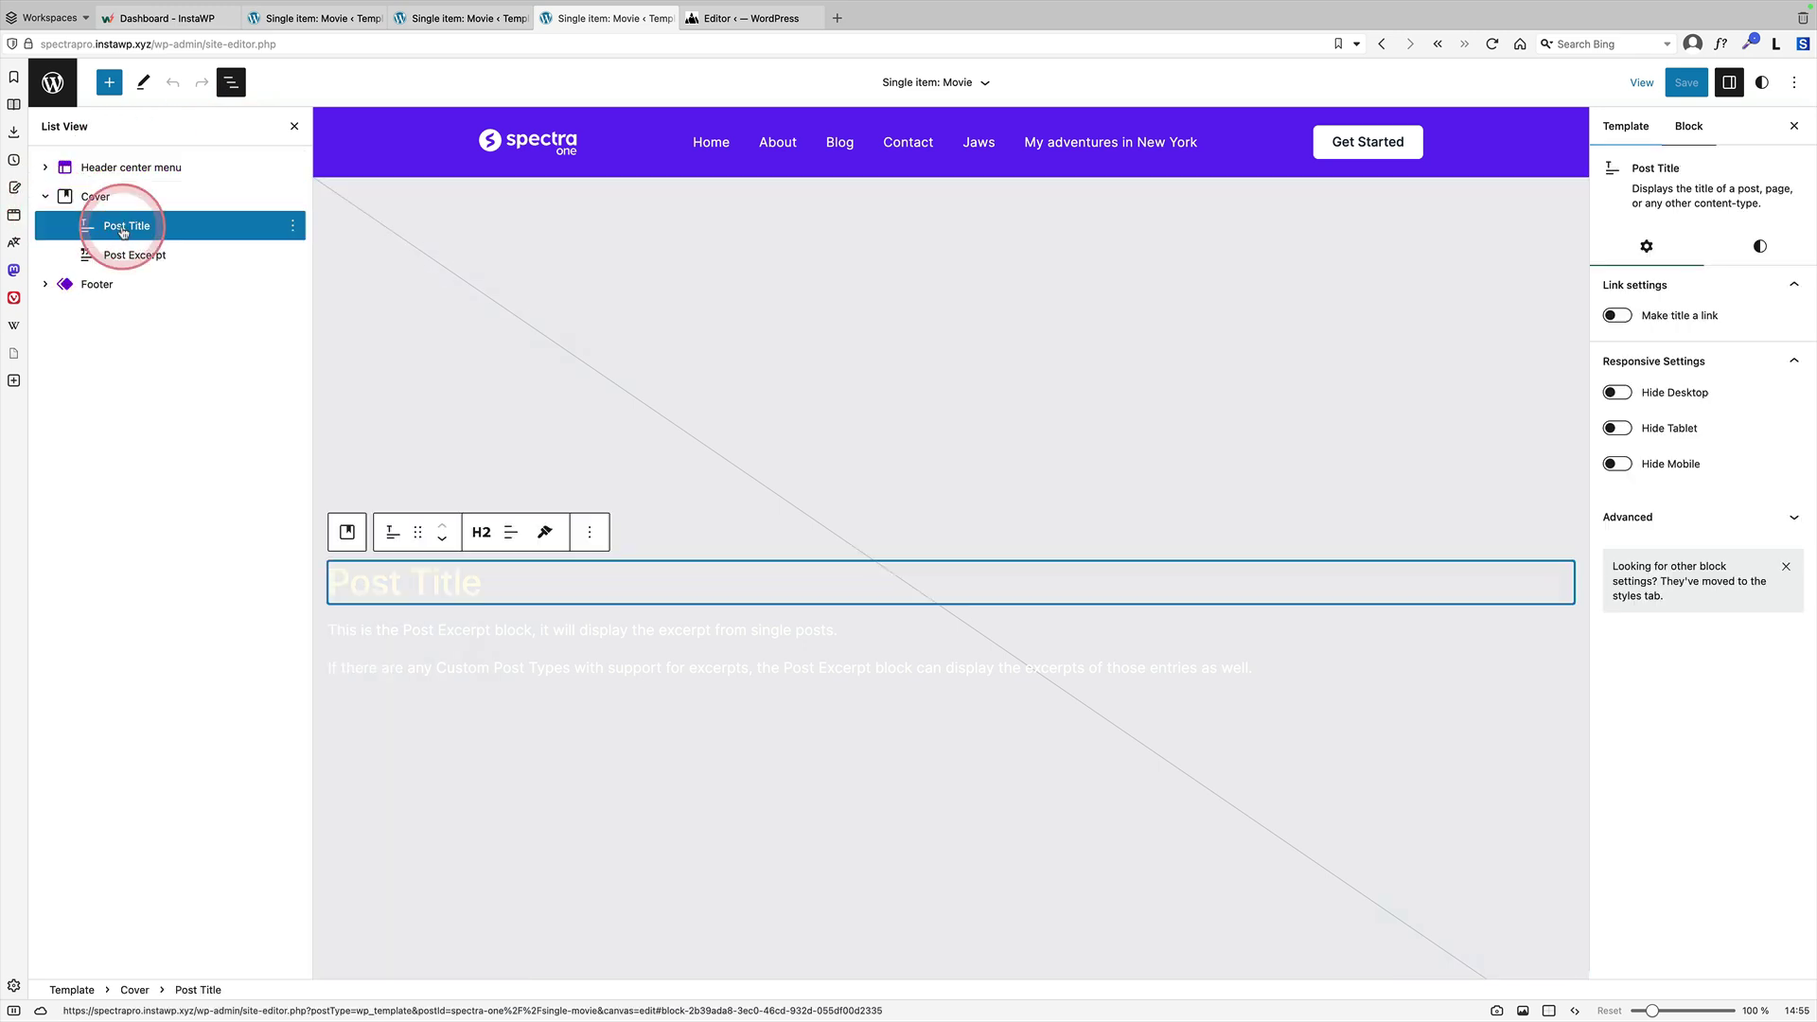
{"action": "left_click", "coordinate": [148, 269]}
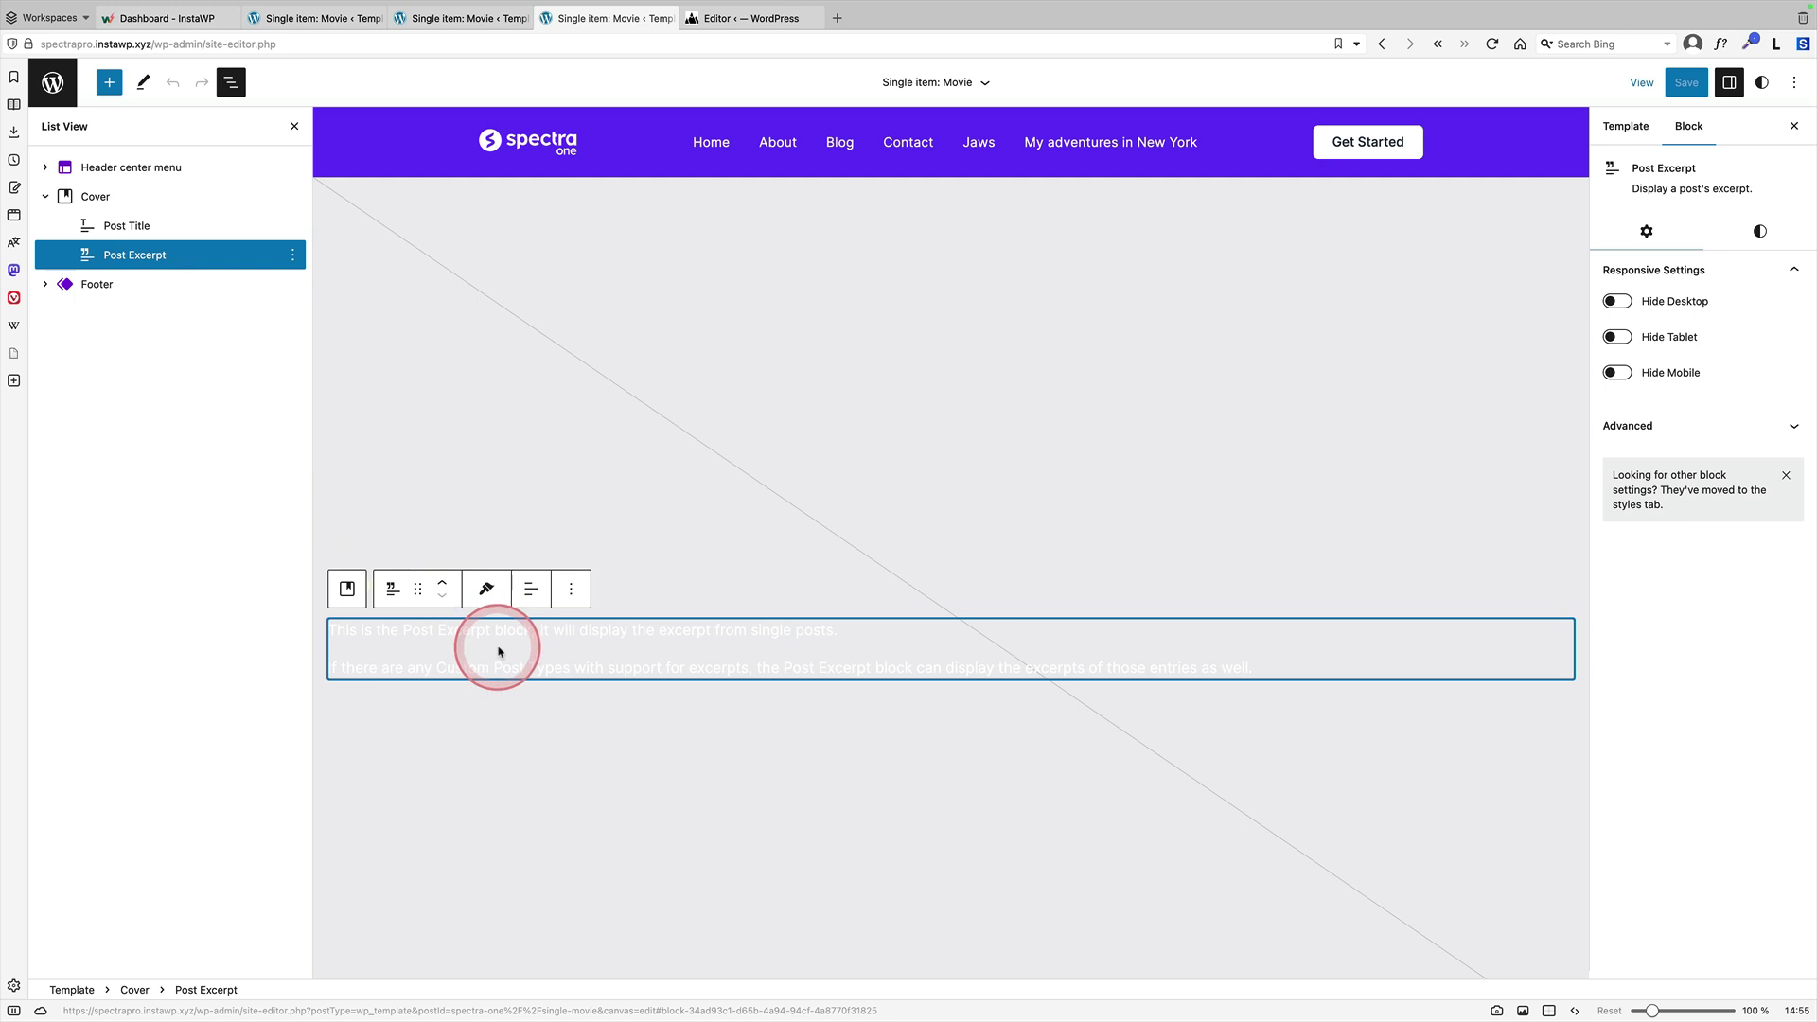
{"action": "left_click_drag", "start_coordinate": [159, 45], "coordinate": [939, 50]}
- Load the site's front-end home page and browse the My adventures in New York post
{"action": "key", "text": "BackSpace"}
{"action": "key", "text": "Return"}
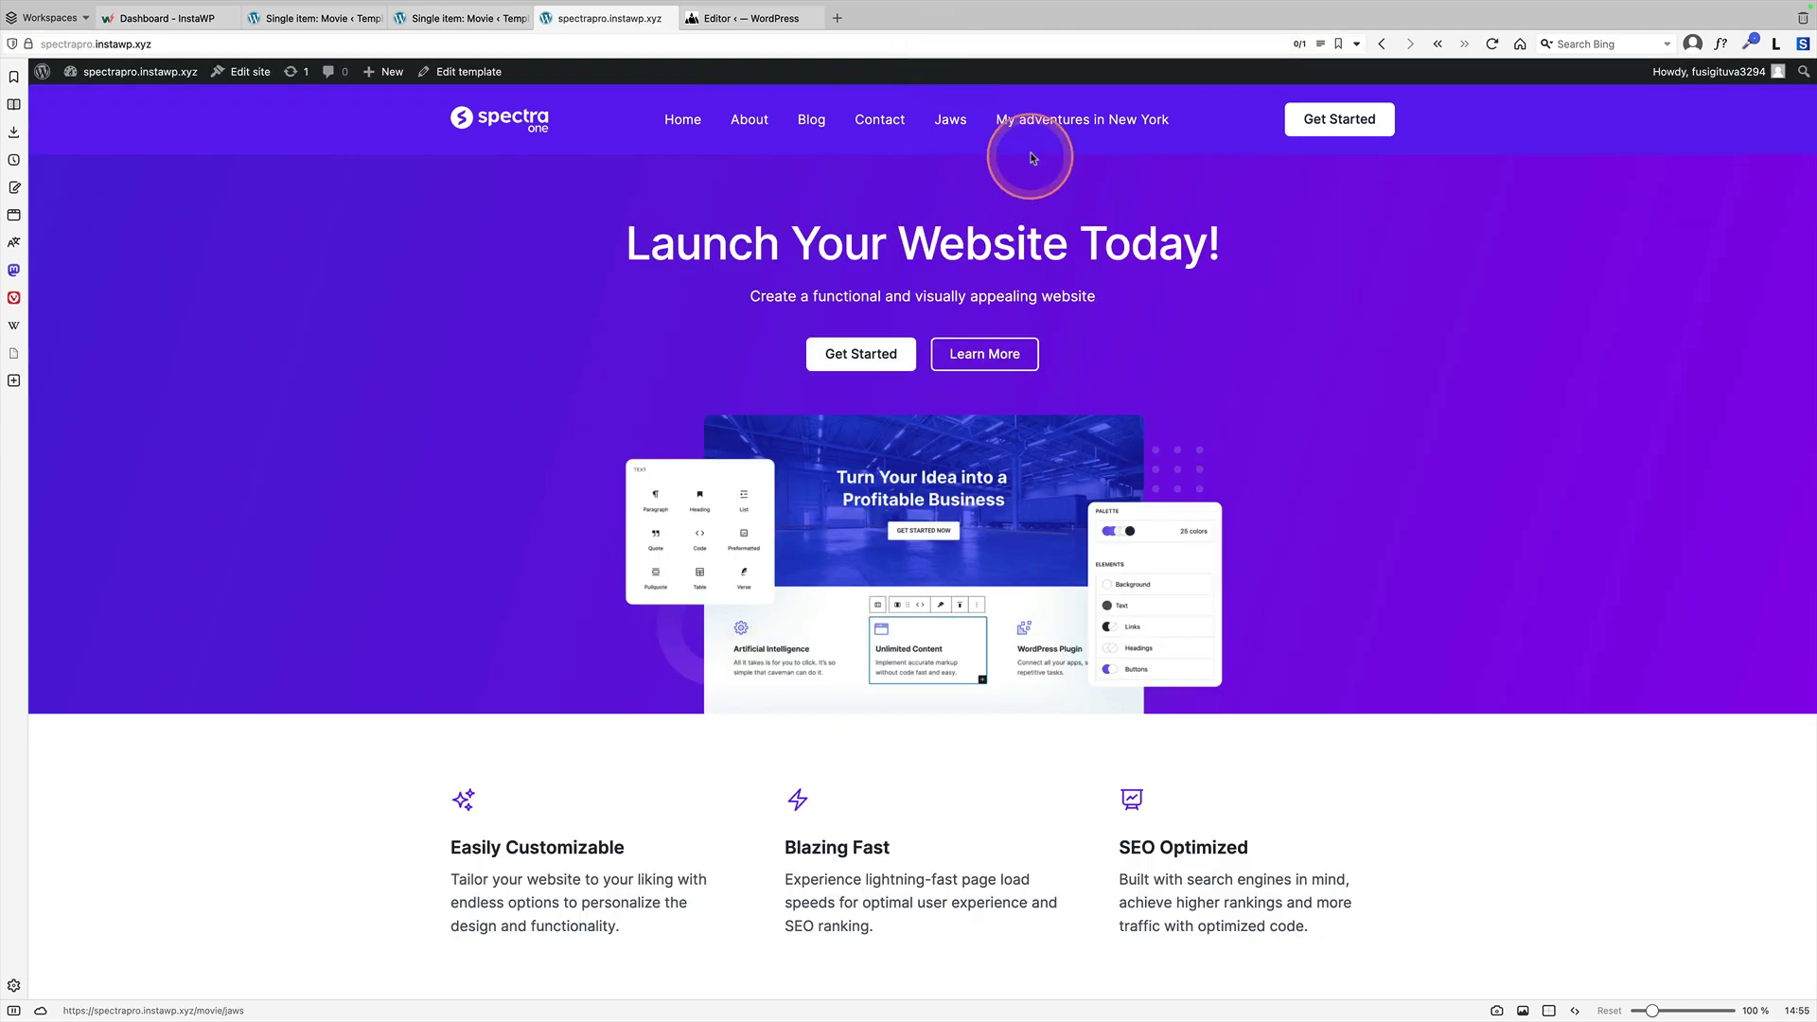
{"action": "left_click", "coordinate": [1030, 123]}
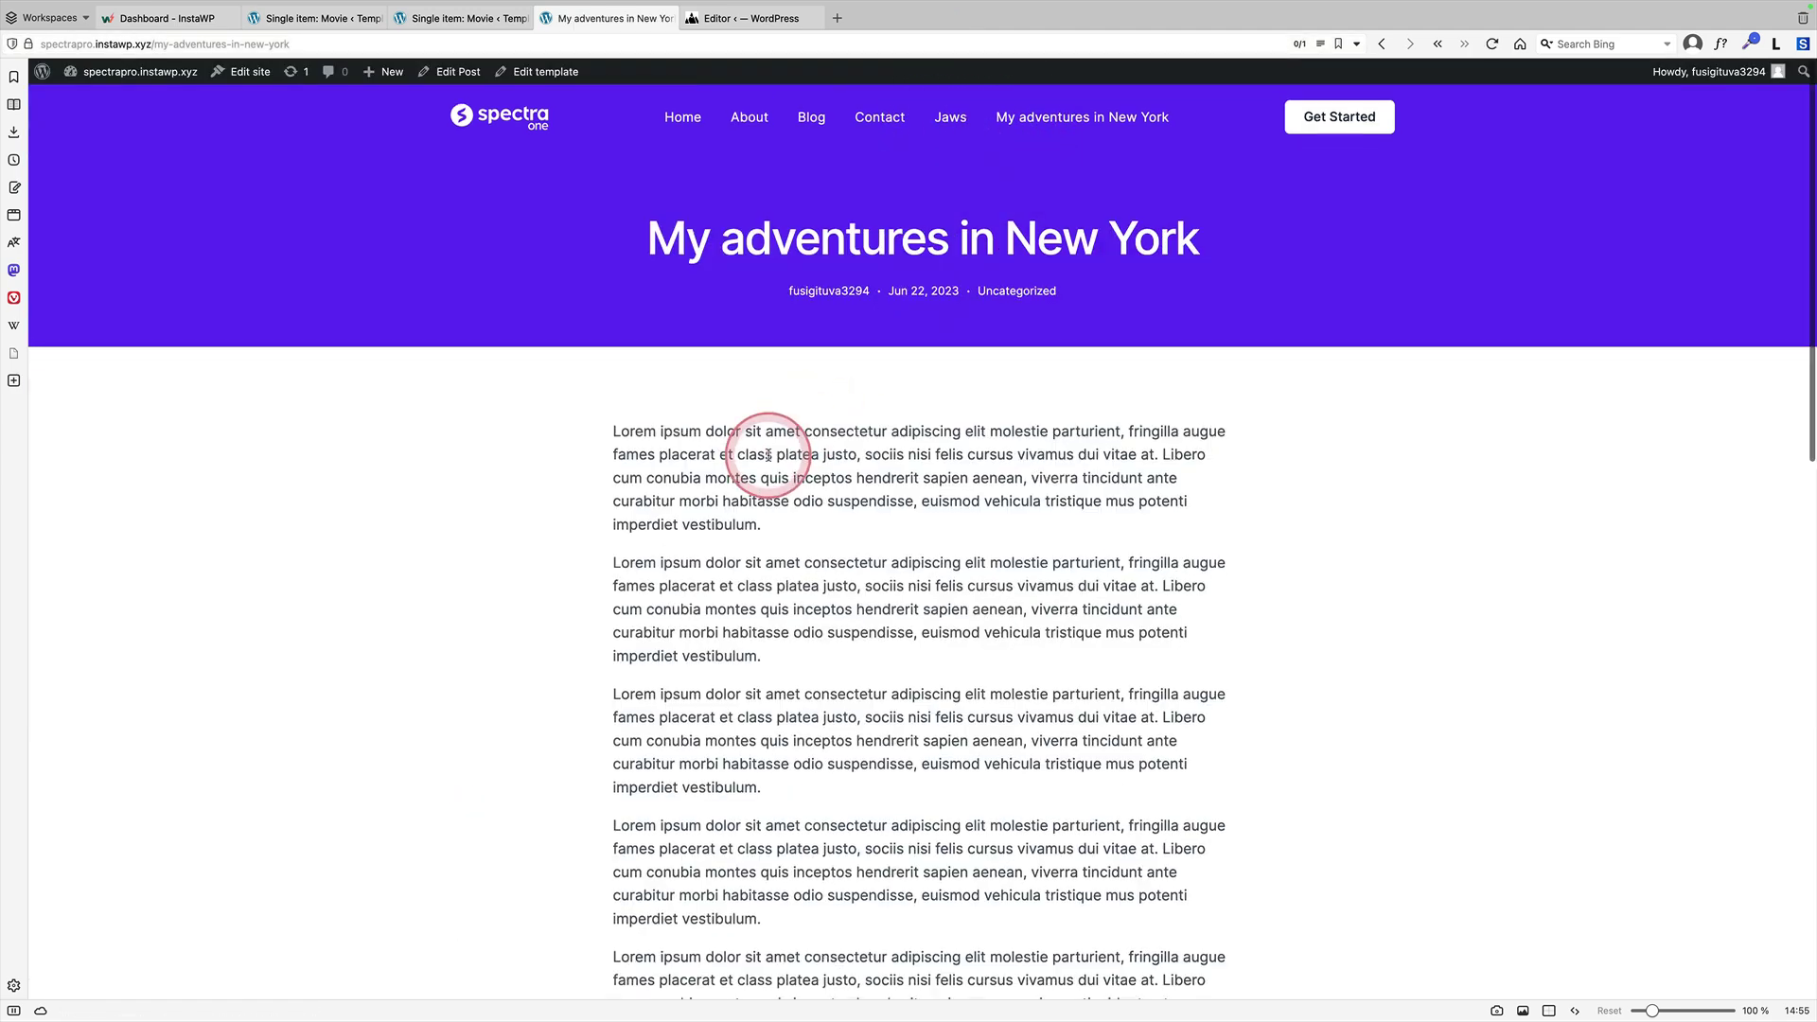
{"action": "scroll", "coordinate": [719, 421], "scroll_direction": "down", "scroll_amount": 15}
{"action": "scroll", "coordinate": [856, 436], "scroll_direction": "up", "scroll_amount": 15}
{"action": "scroll", "coordinate": [856, 436], "scroll_direction": "down", "scroll_amount": 1}
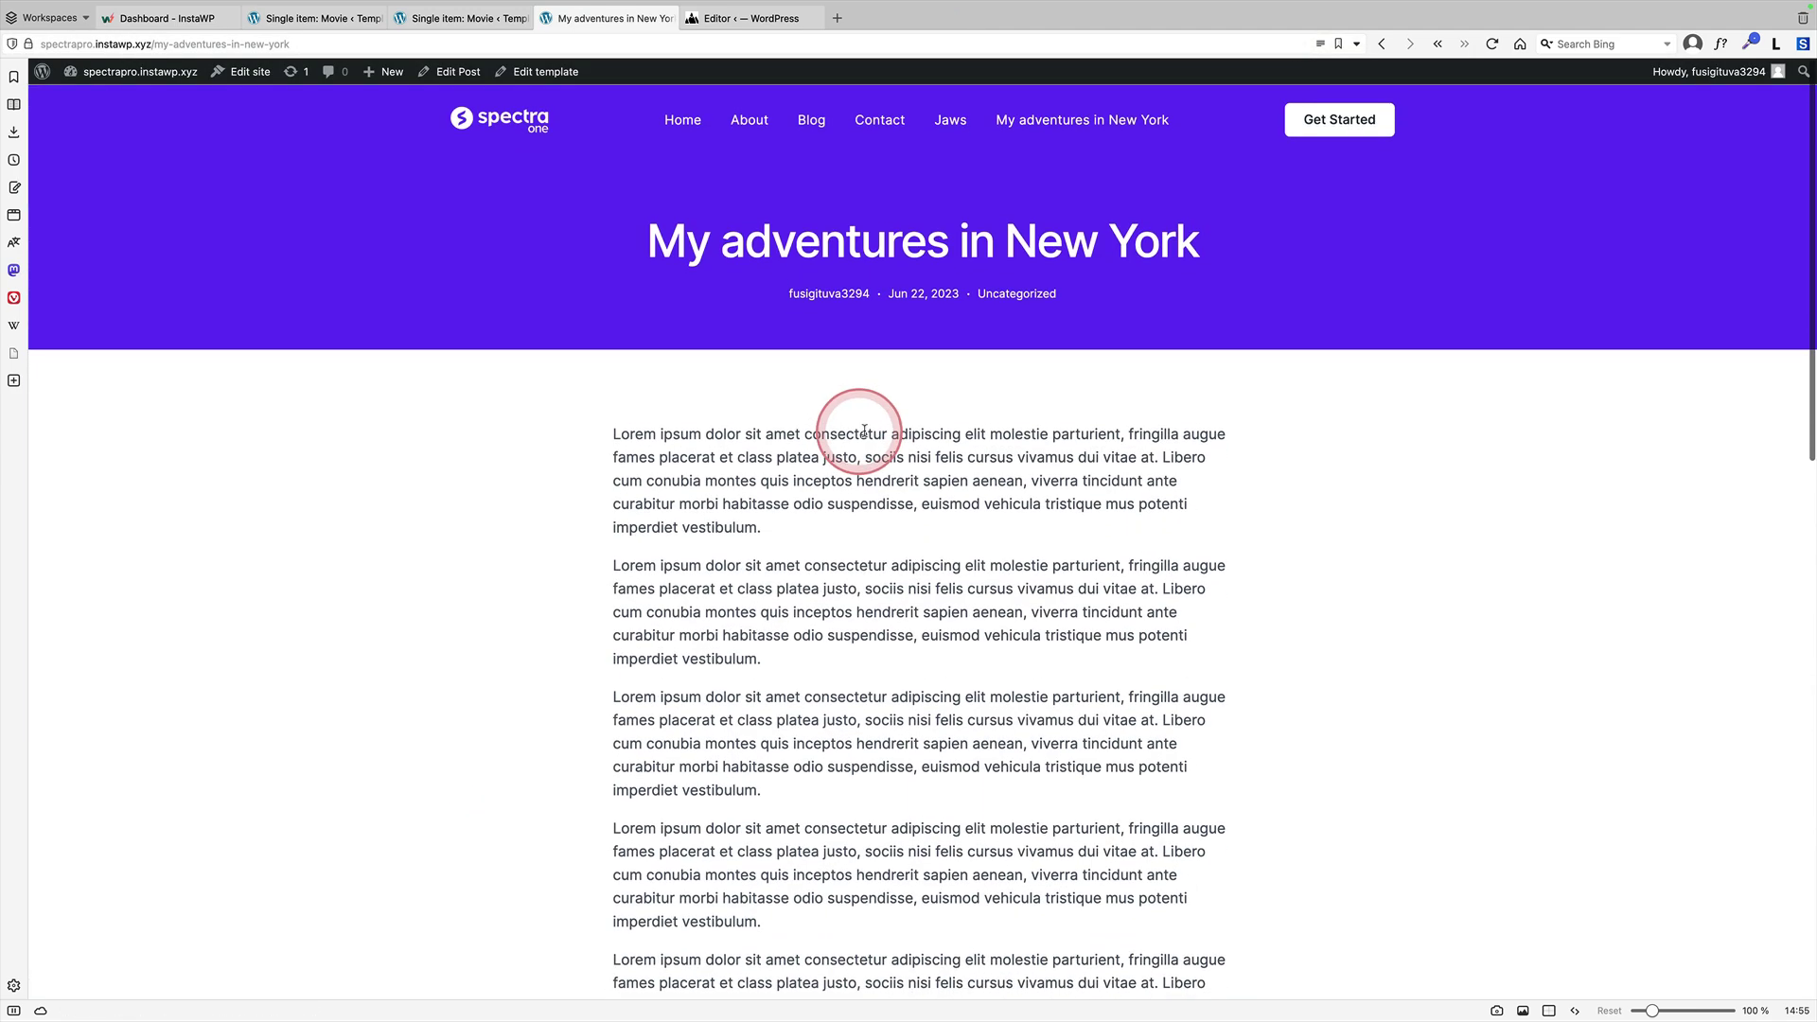
- Open the Jaws movie page and scroll through it
{"action": "left_click", "coordinate": [947, 119]}
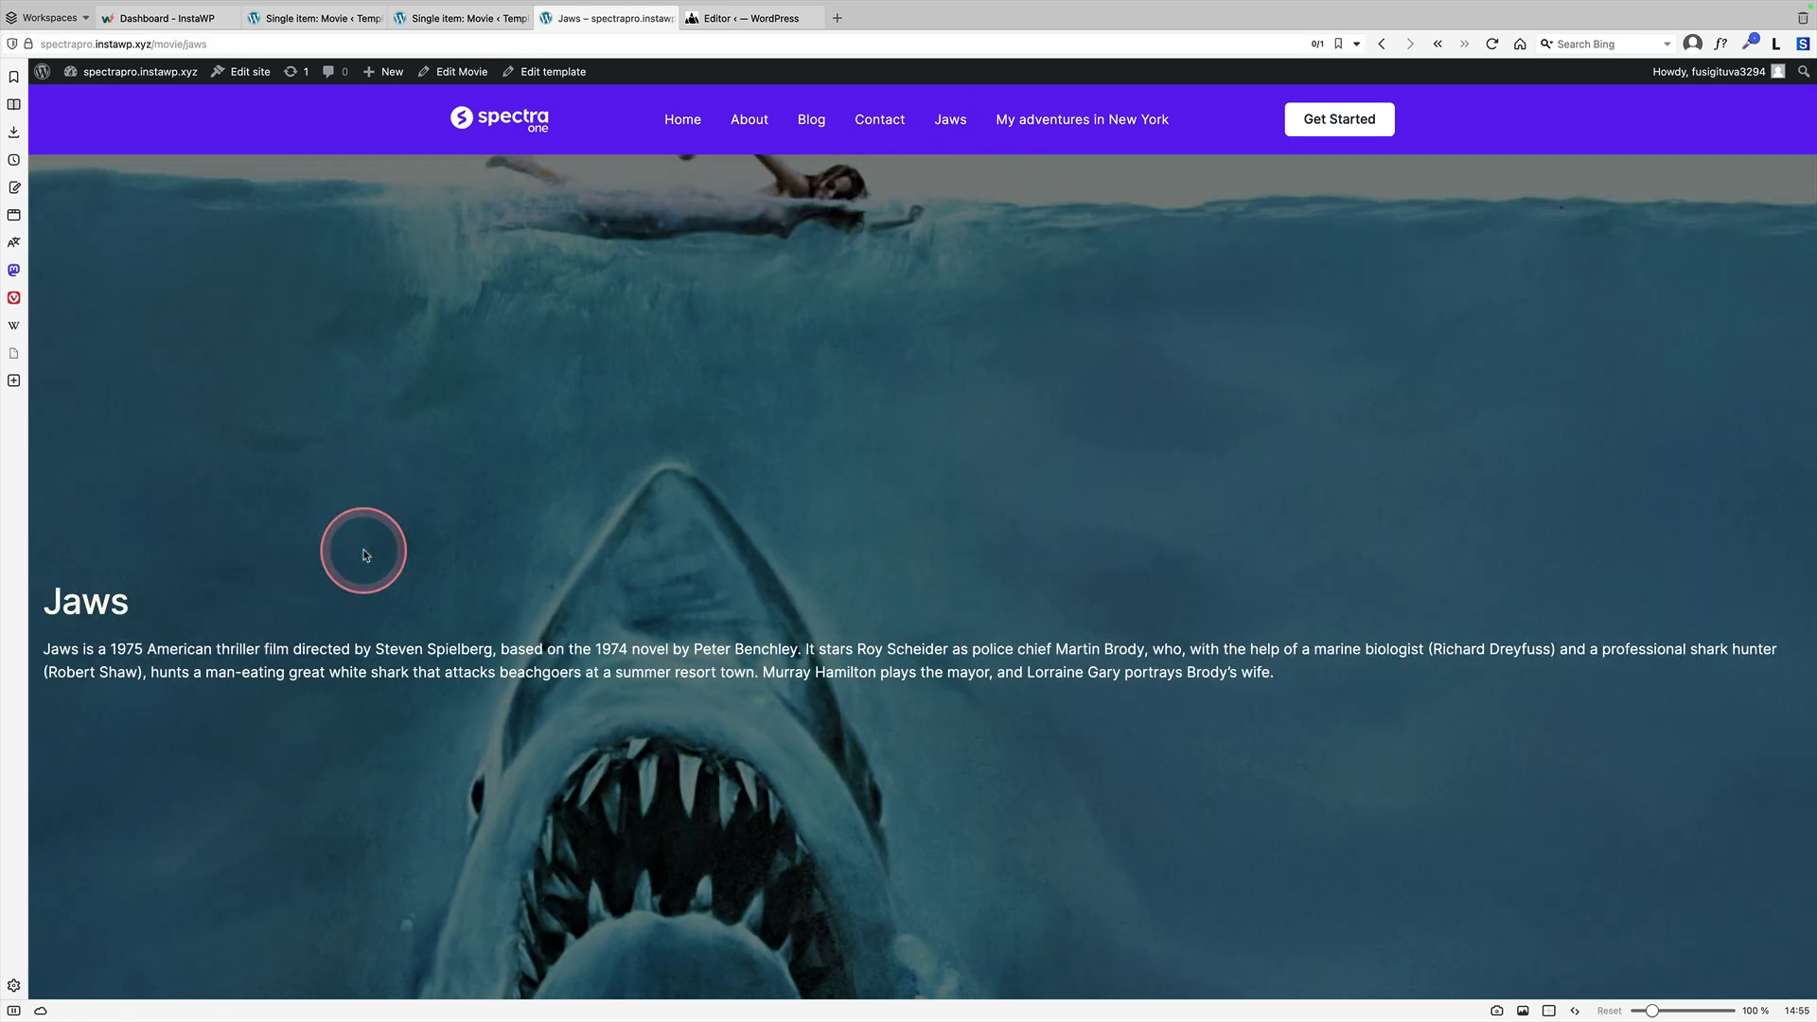
{"action": "scroll", "coordinate": [823, 723], "scroll_direction": "down", "scroll_amount": 5}
{"action": "scroll", "coordinate": [825, 731], "scroll_direction": "up", "scroll_amount": 3}
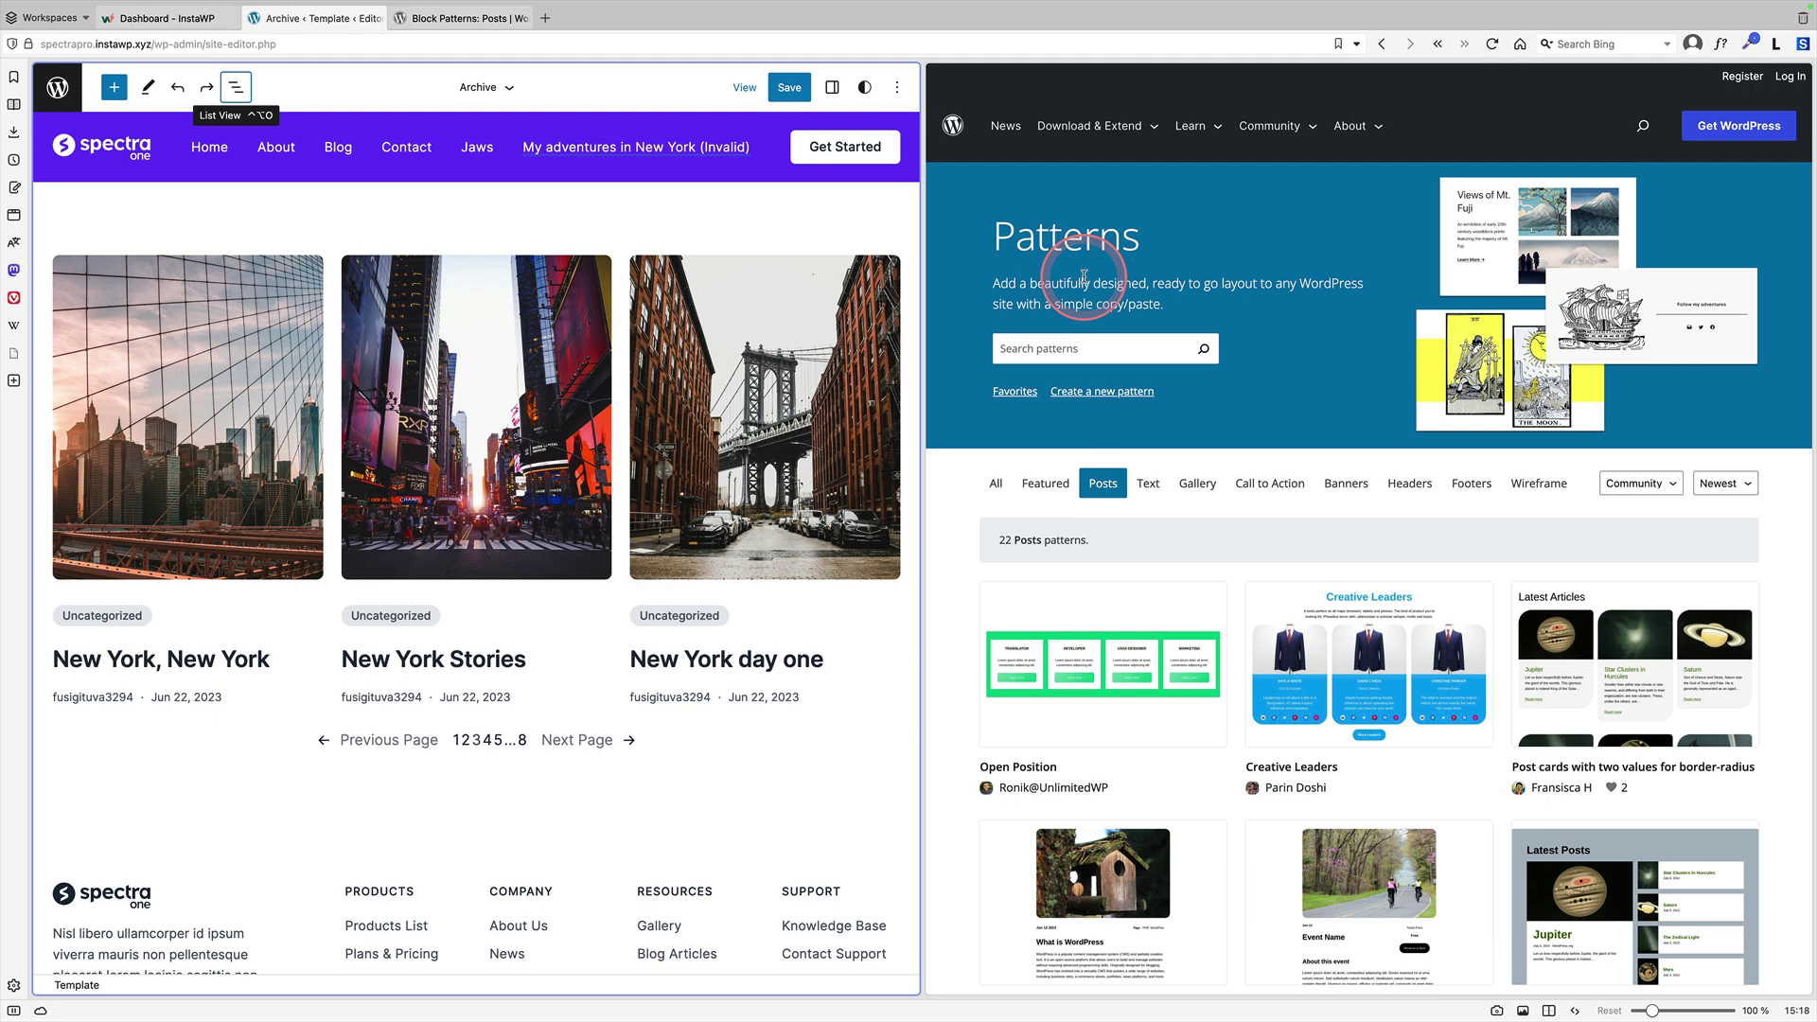
- Scroll the Posts patterns and copy Magazine Grid with Featured Images
{"action": "mouse_move", "coordinate": [1109, 135]}
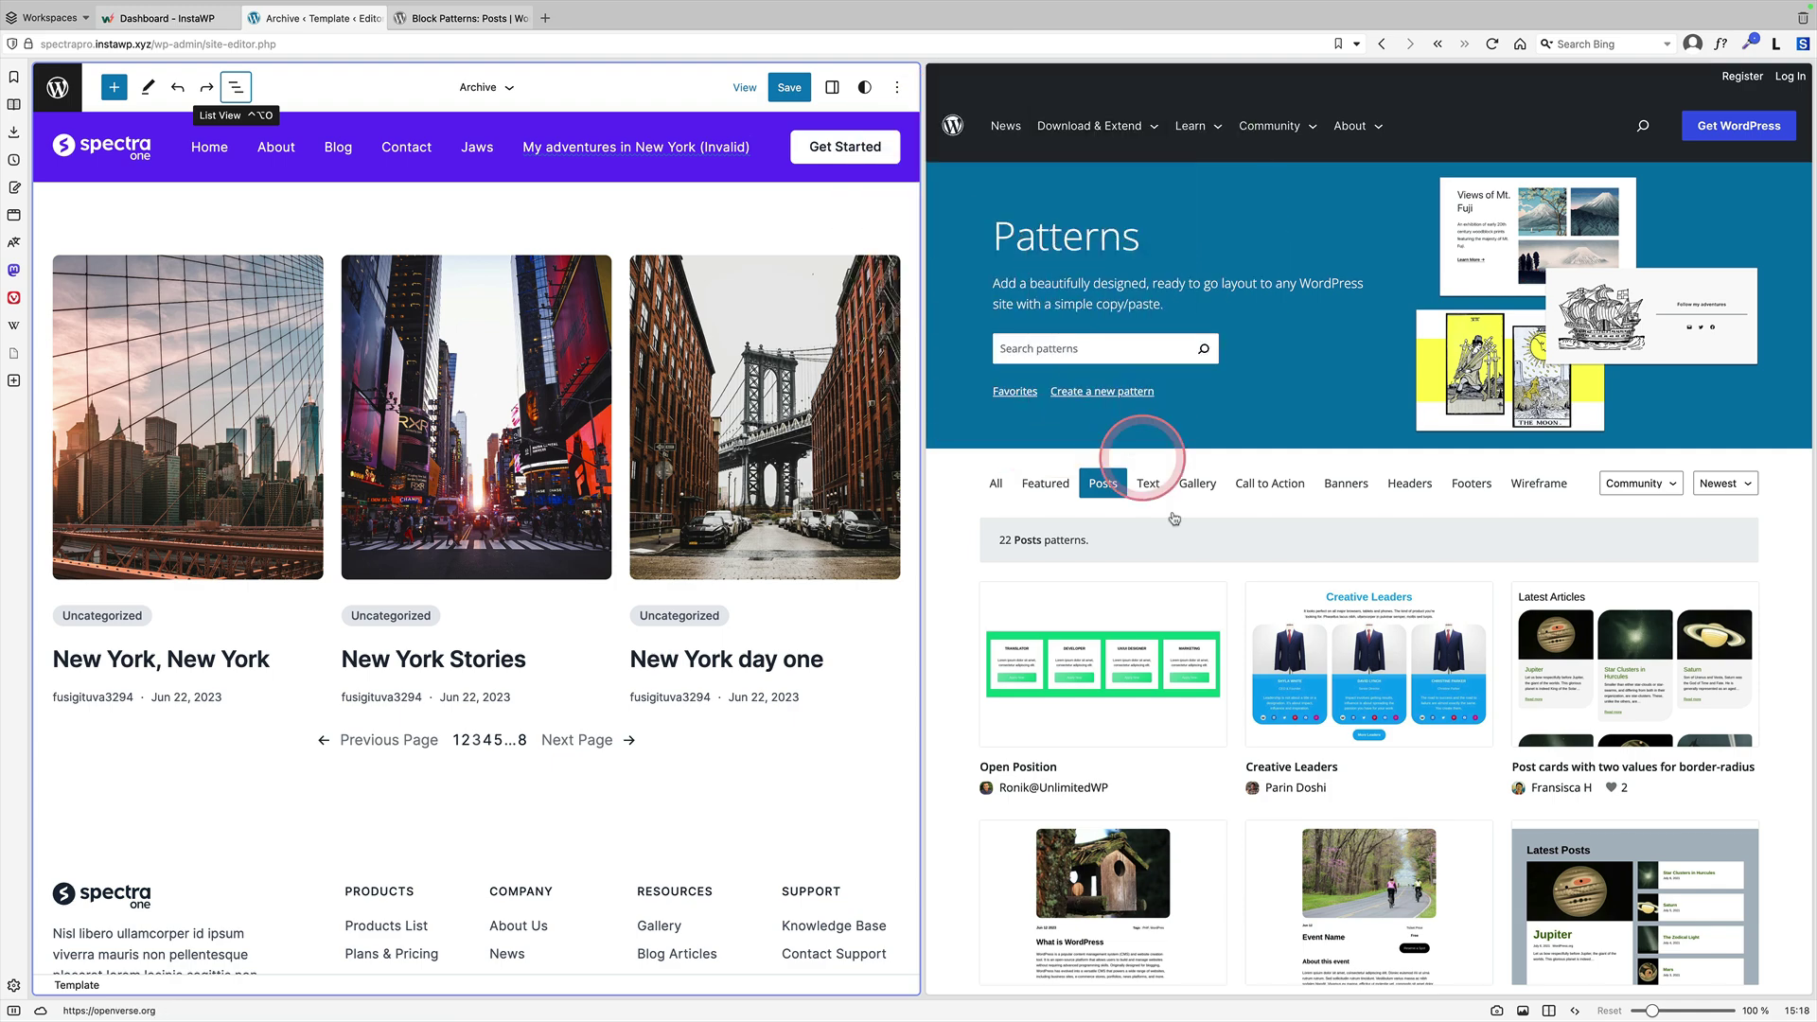
{"action": "scroll", "coordinate": [1220, 632], "scroll_direction": "down", "scroll_amount": 5}
{"action": "scroll", "coordinate": [1229, 640], "scroll_direction": "down", "scroll_amount": 3}
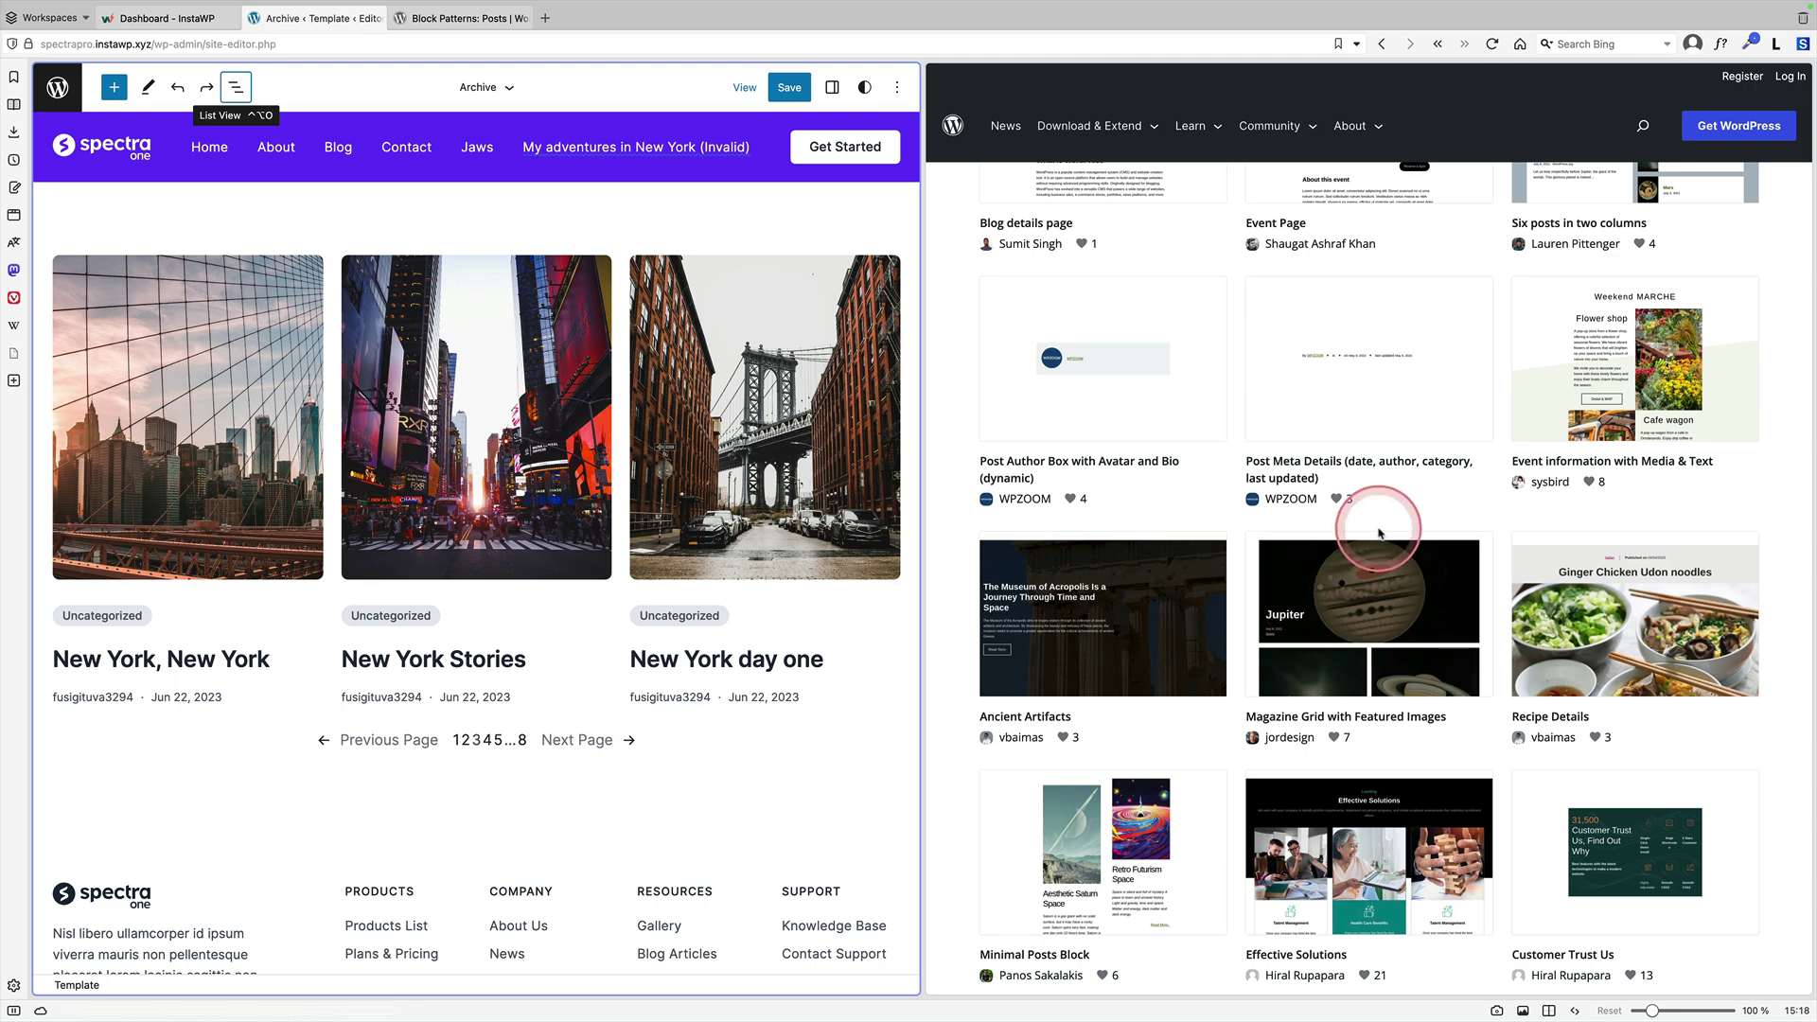
{"action": "left_click", "coordinate": [1457, 675]}
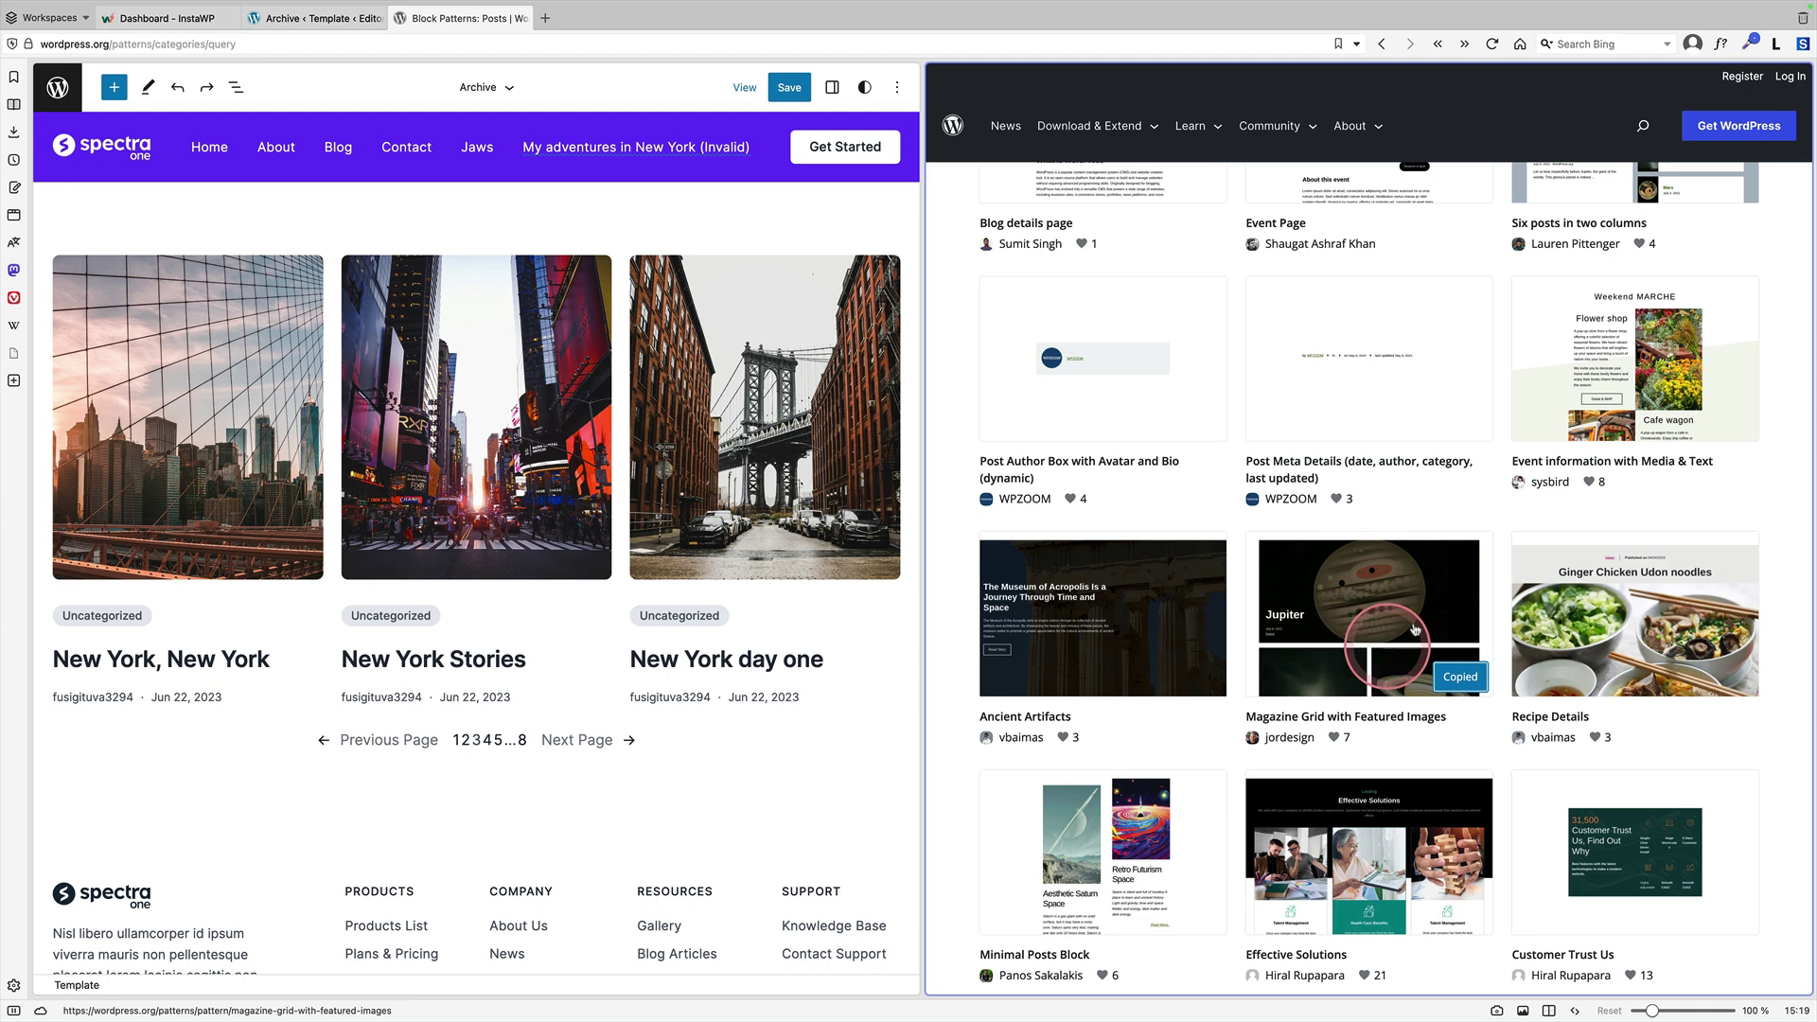
- Paste the Magazine Grid pattern below the posts group and change its post title's text colour
{"action": "left_click", "coordinate": [281, 226]}
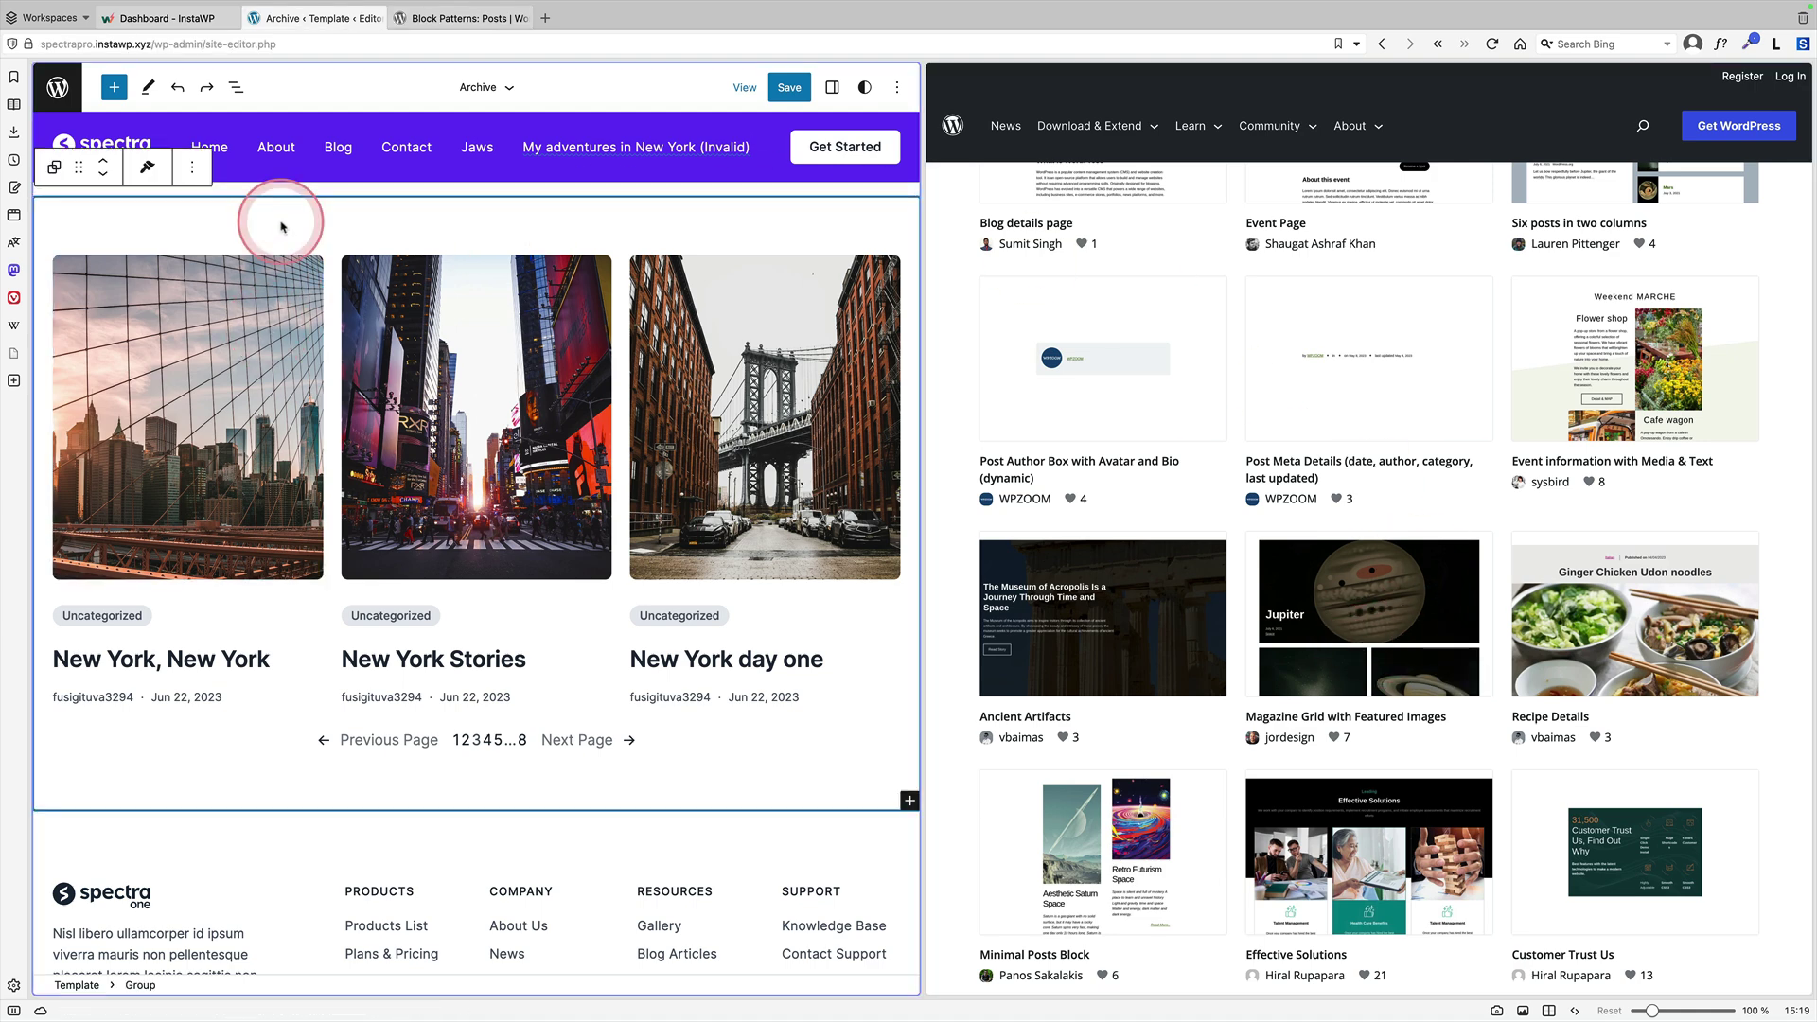
{"action": "key", "text": "ctrl+v"}
{"action": "scroll", "coordinate": [394, 500], "scroll_direction": "down", "scroll_amount": 2}
{"action": "scroll", "coordinate": [394, 501], "scroll_direction": "down", "scroll_amount": 3}
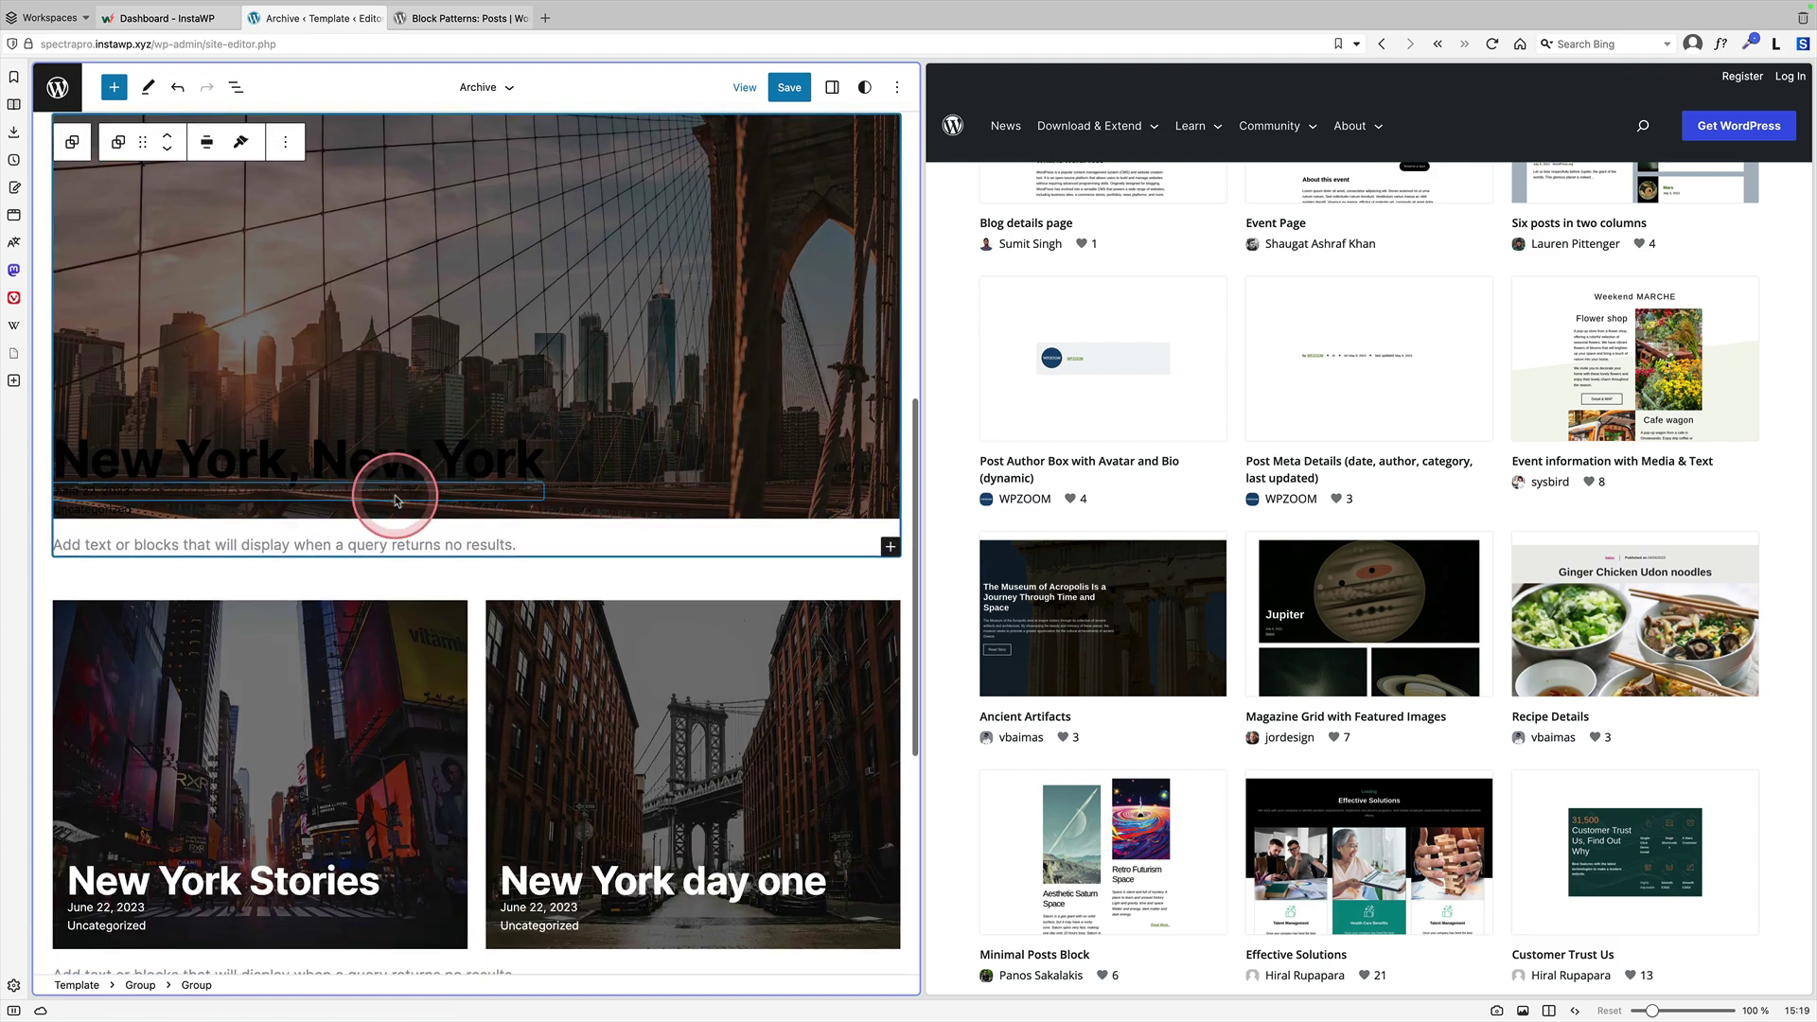
{"action": "left_click", "coordinate": [260, 396]}
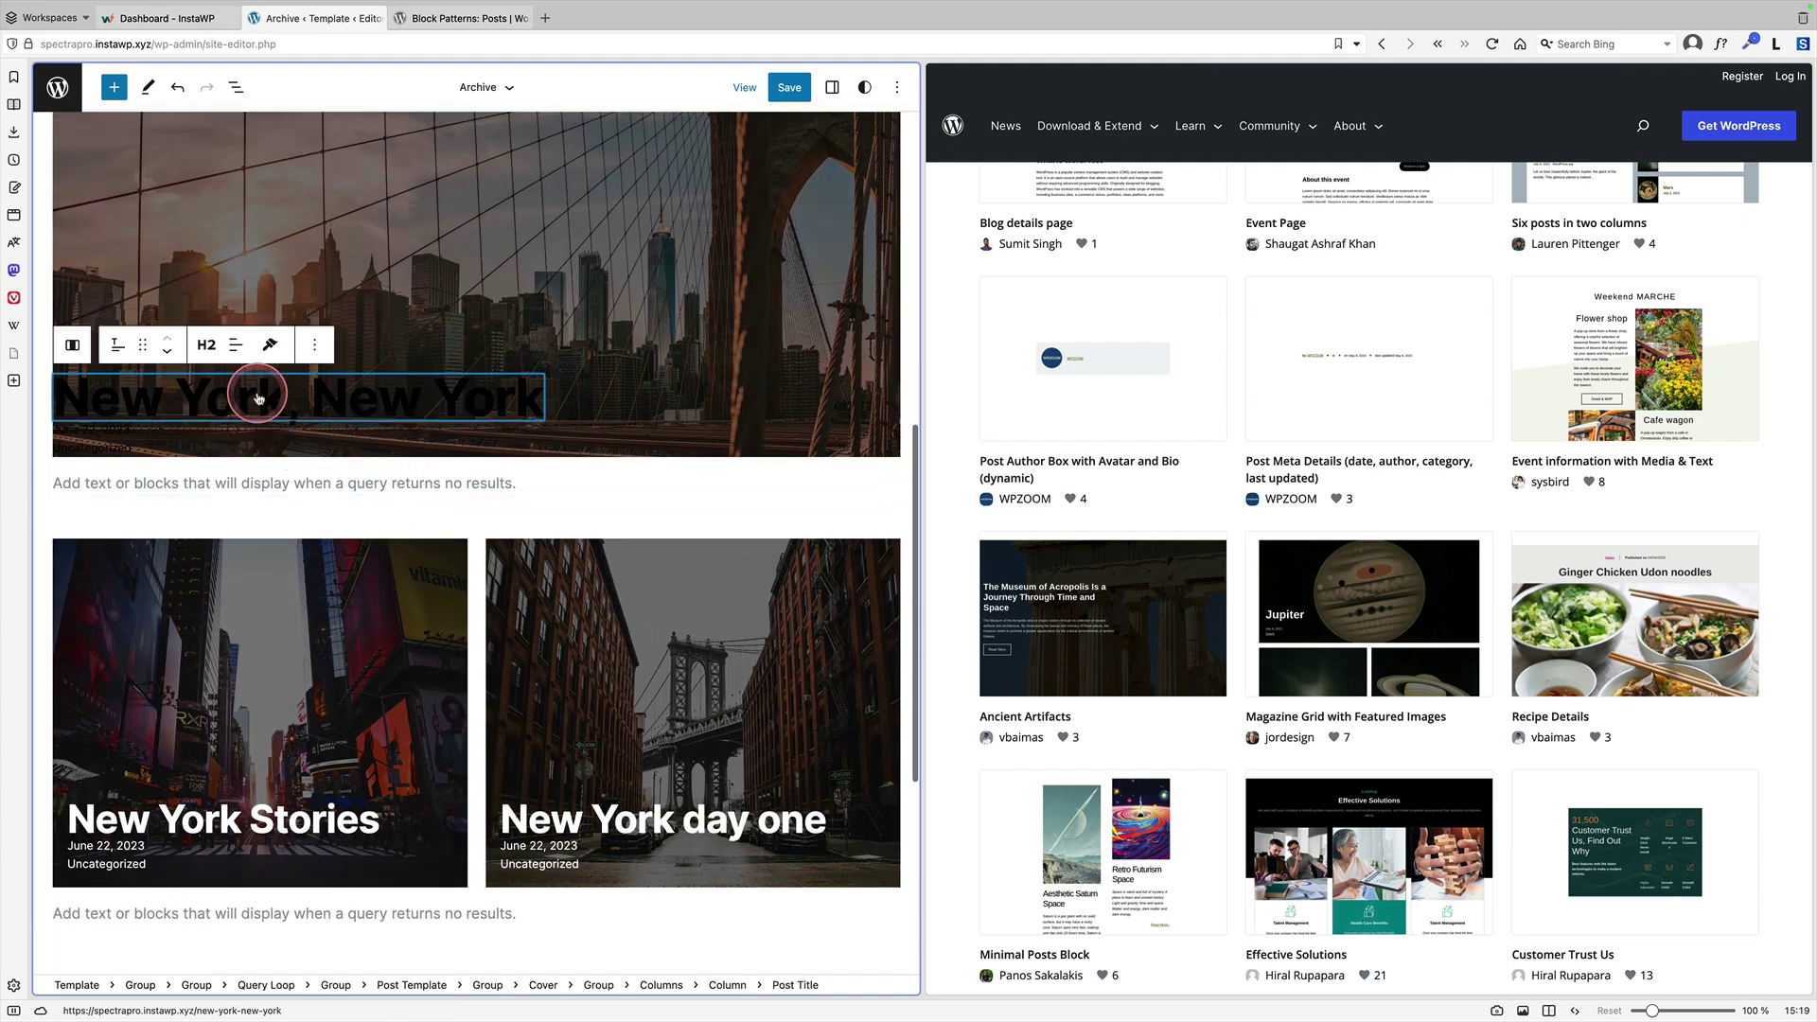
{"action": "left_click", "coordinate": [831, 87]}
{"action": "left_click", "coordinate": [858, 250]}
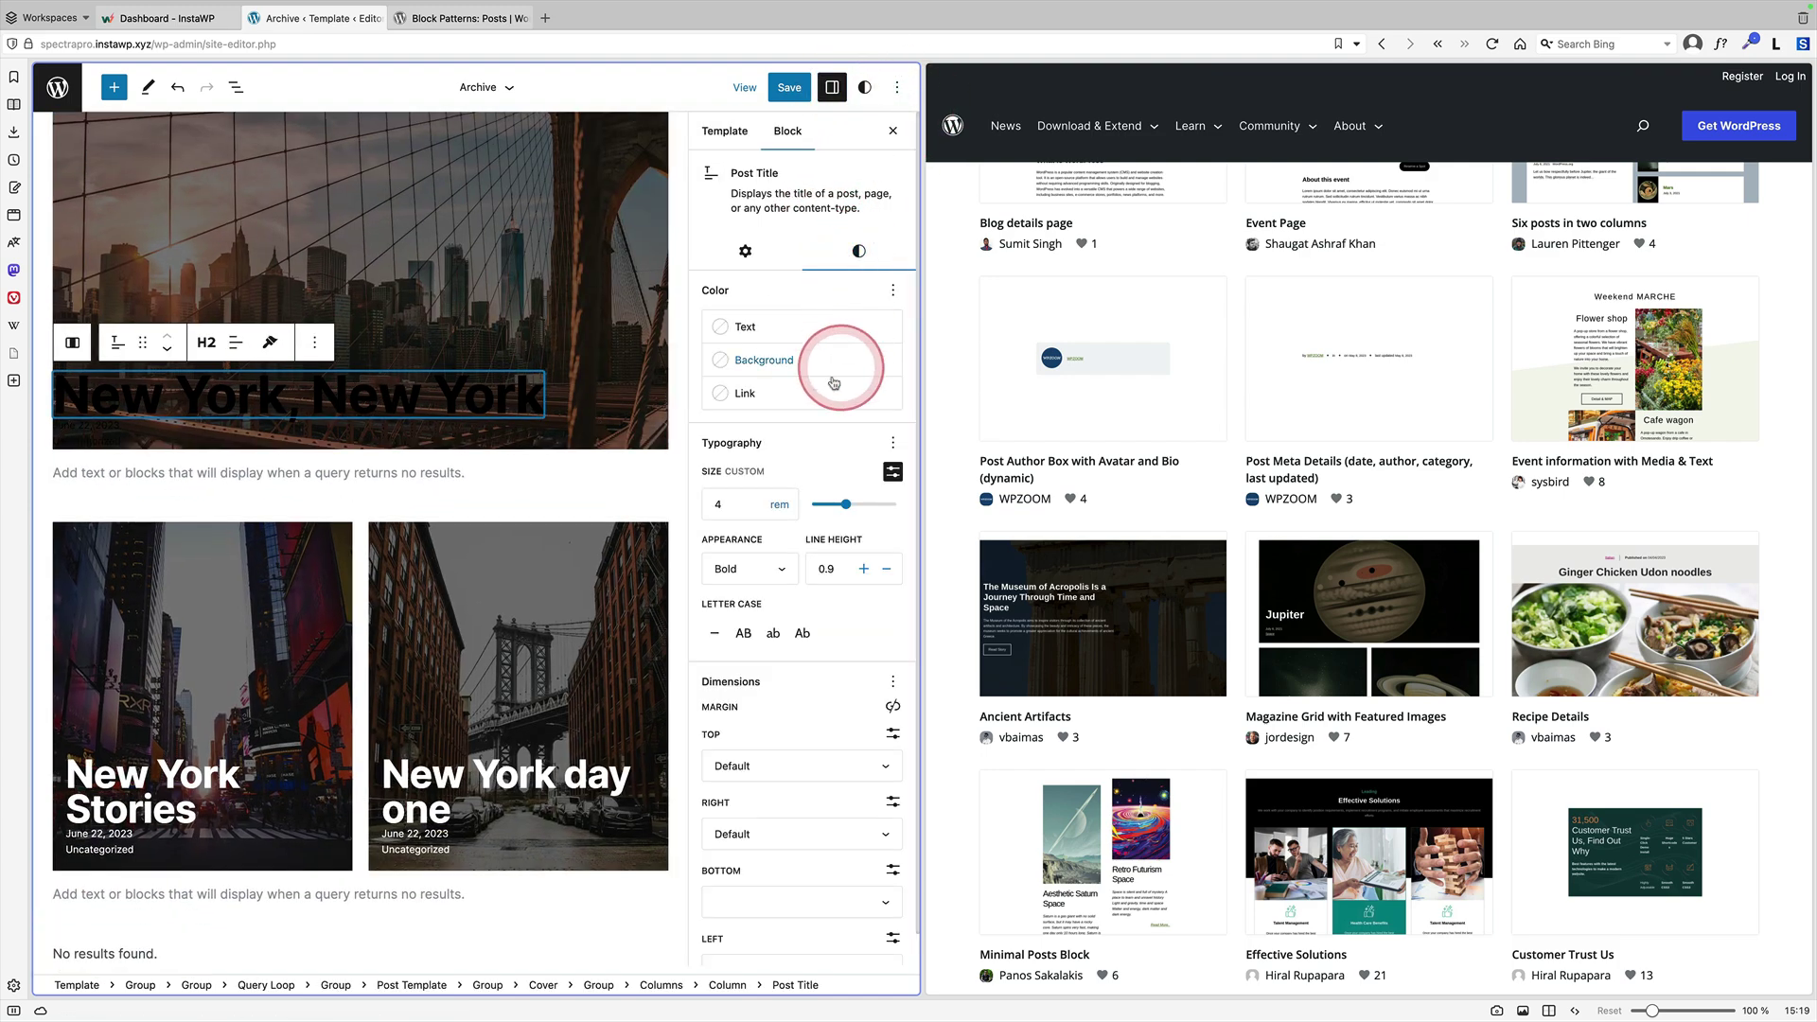
{"action": "left_click", "coordinate": [795, 327]}
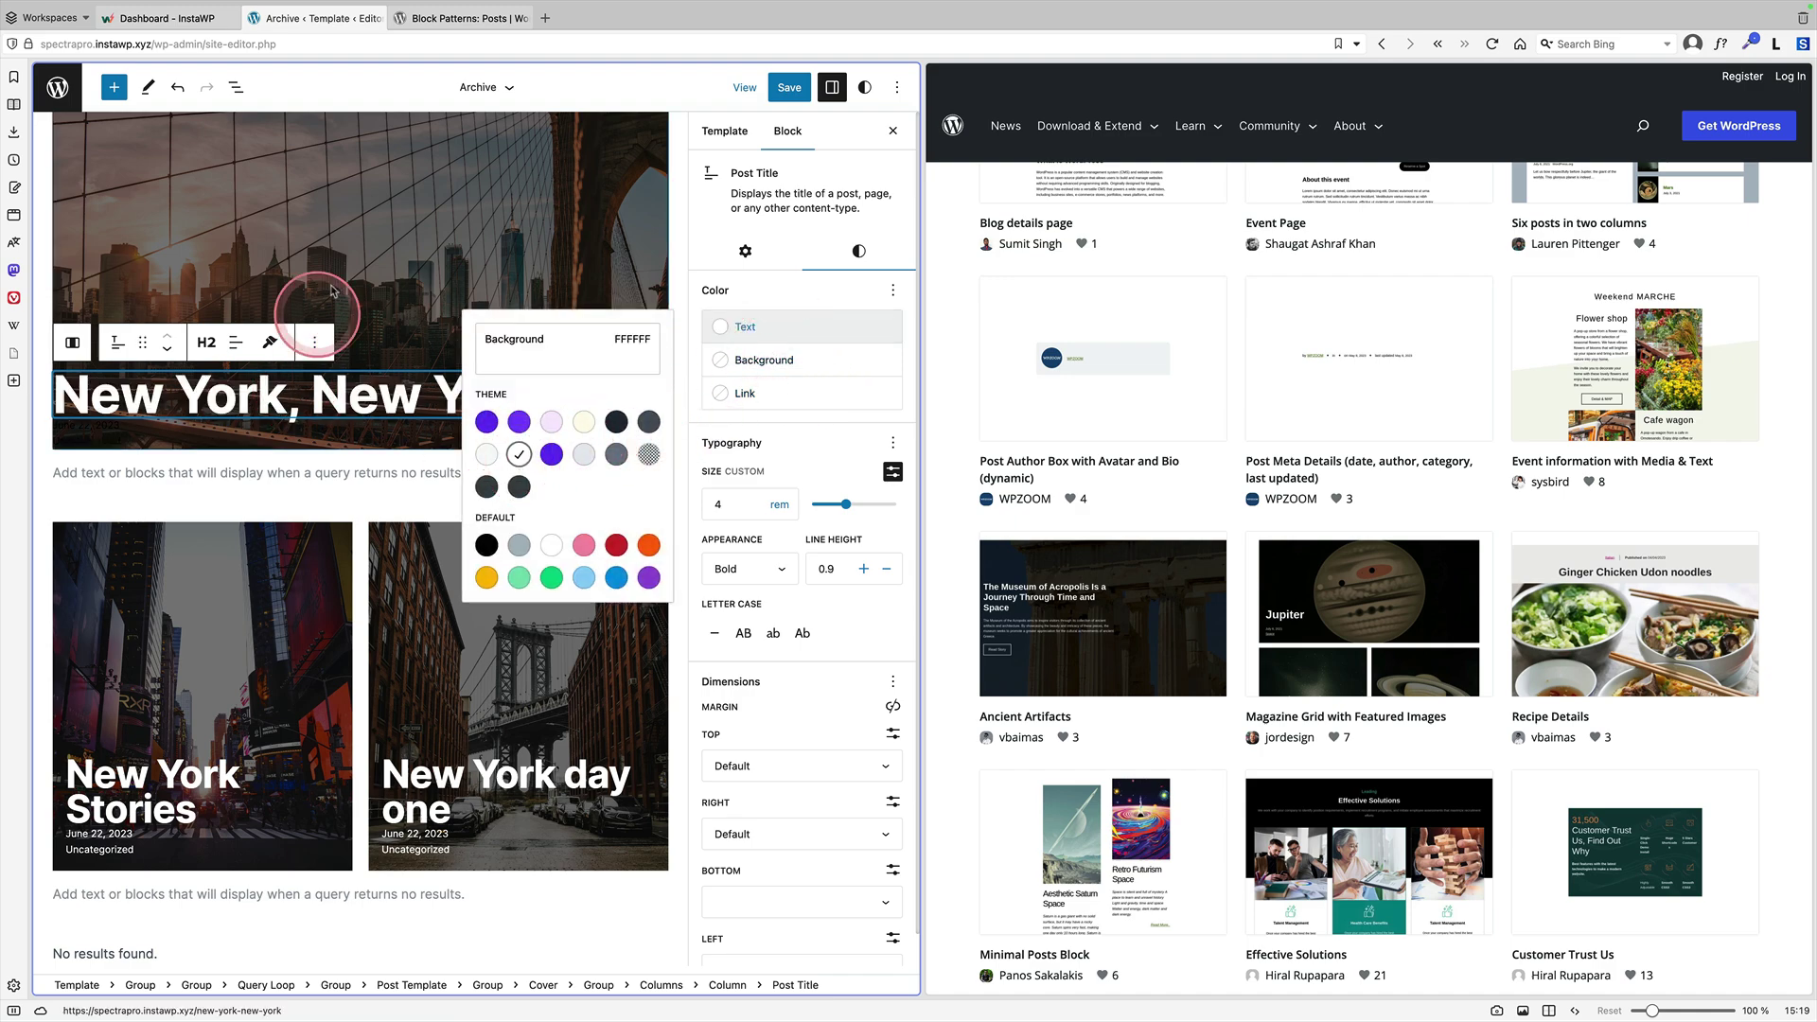
{"action": "scroll", "coordinate": [385, 227], "scroll_direction": "up", "scroll_amount": 6}
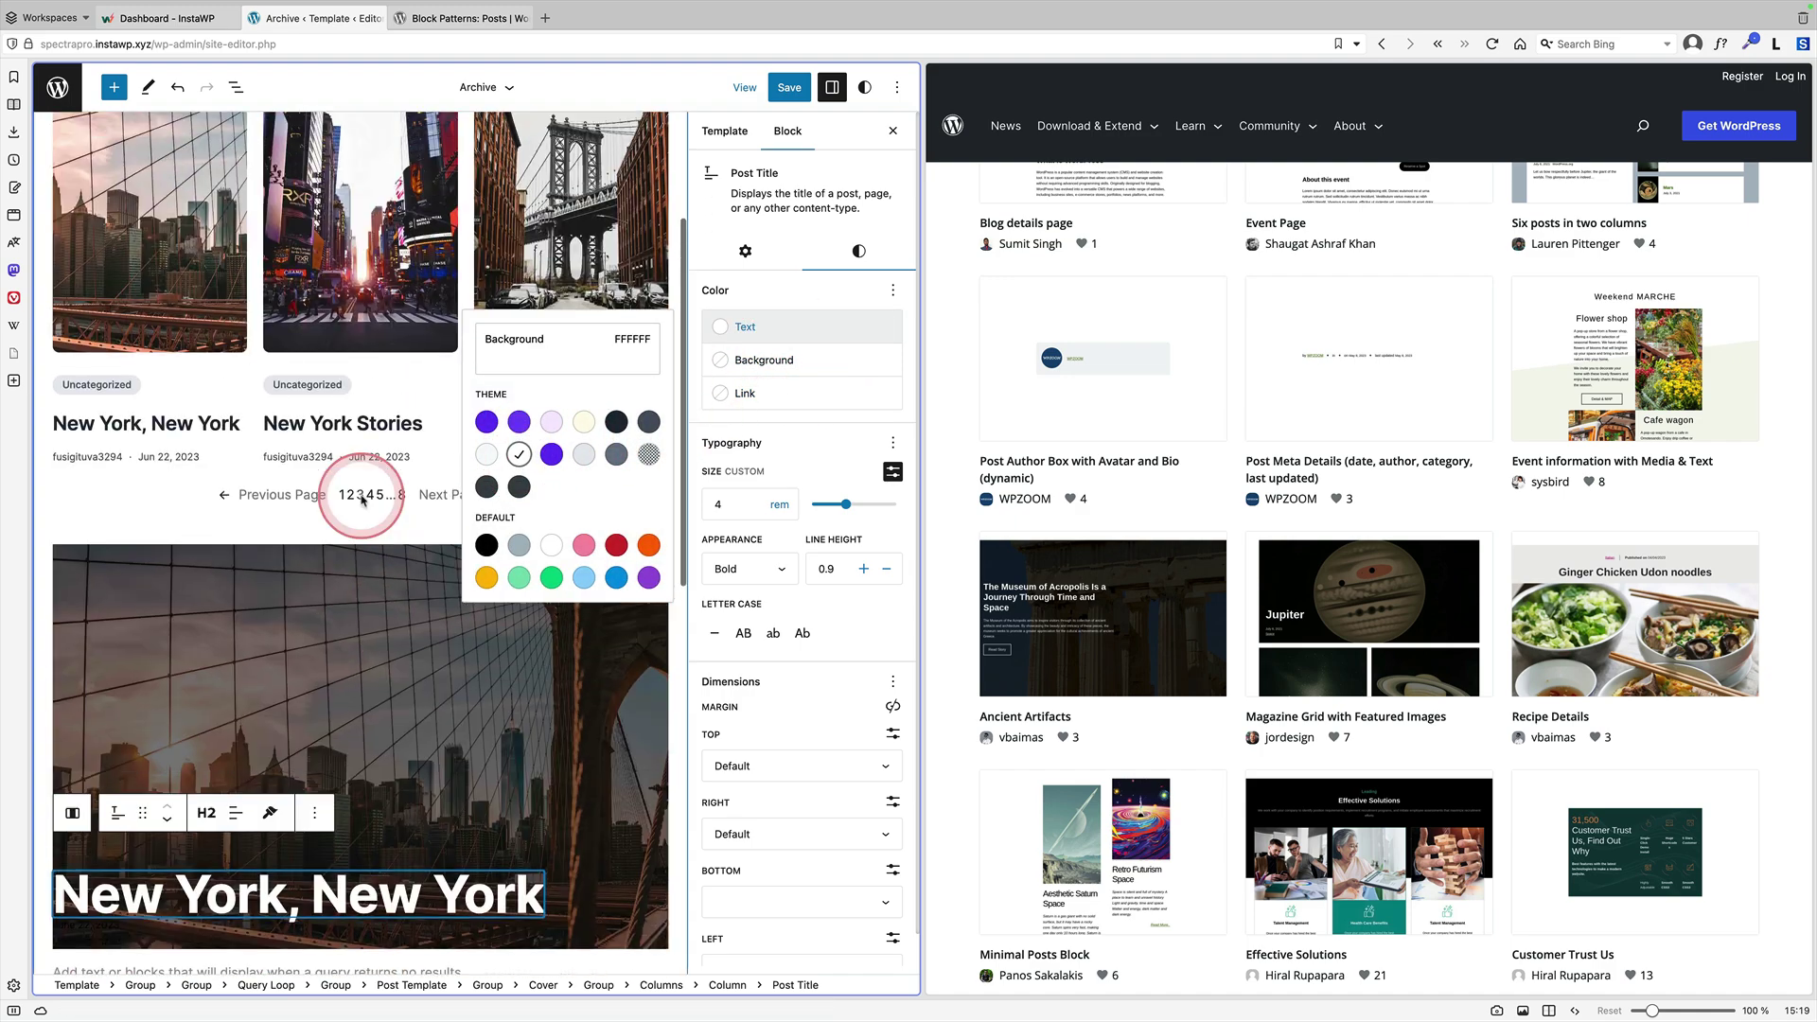
{"action": "scroll", "coordinate": [363, 496], "scroll_direction": "up", "scroll_amount": 2}
- Replace the archive's Post Template with the pasted cover-style layout
{"action": "left_click", "coordinate": [179, 239]}
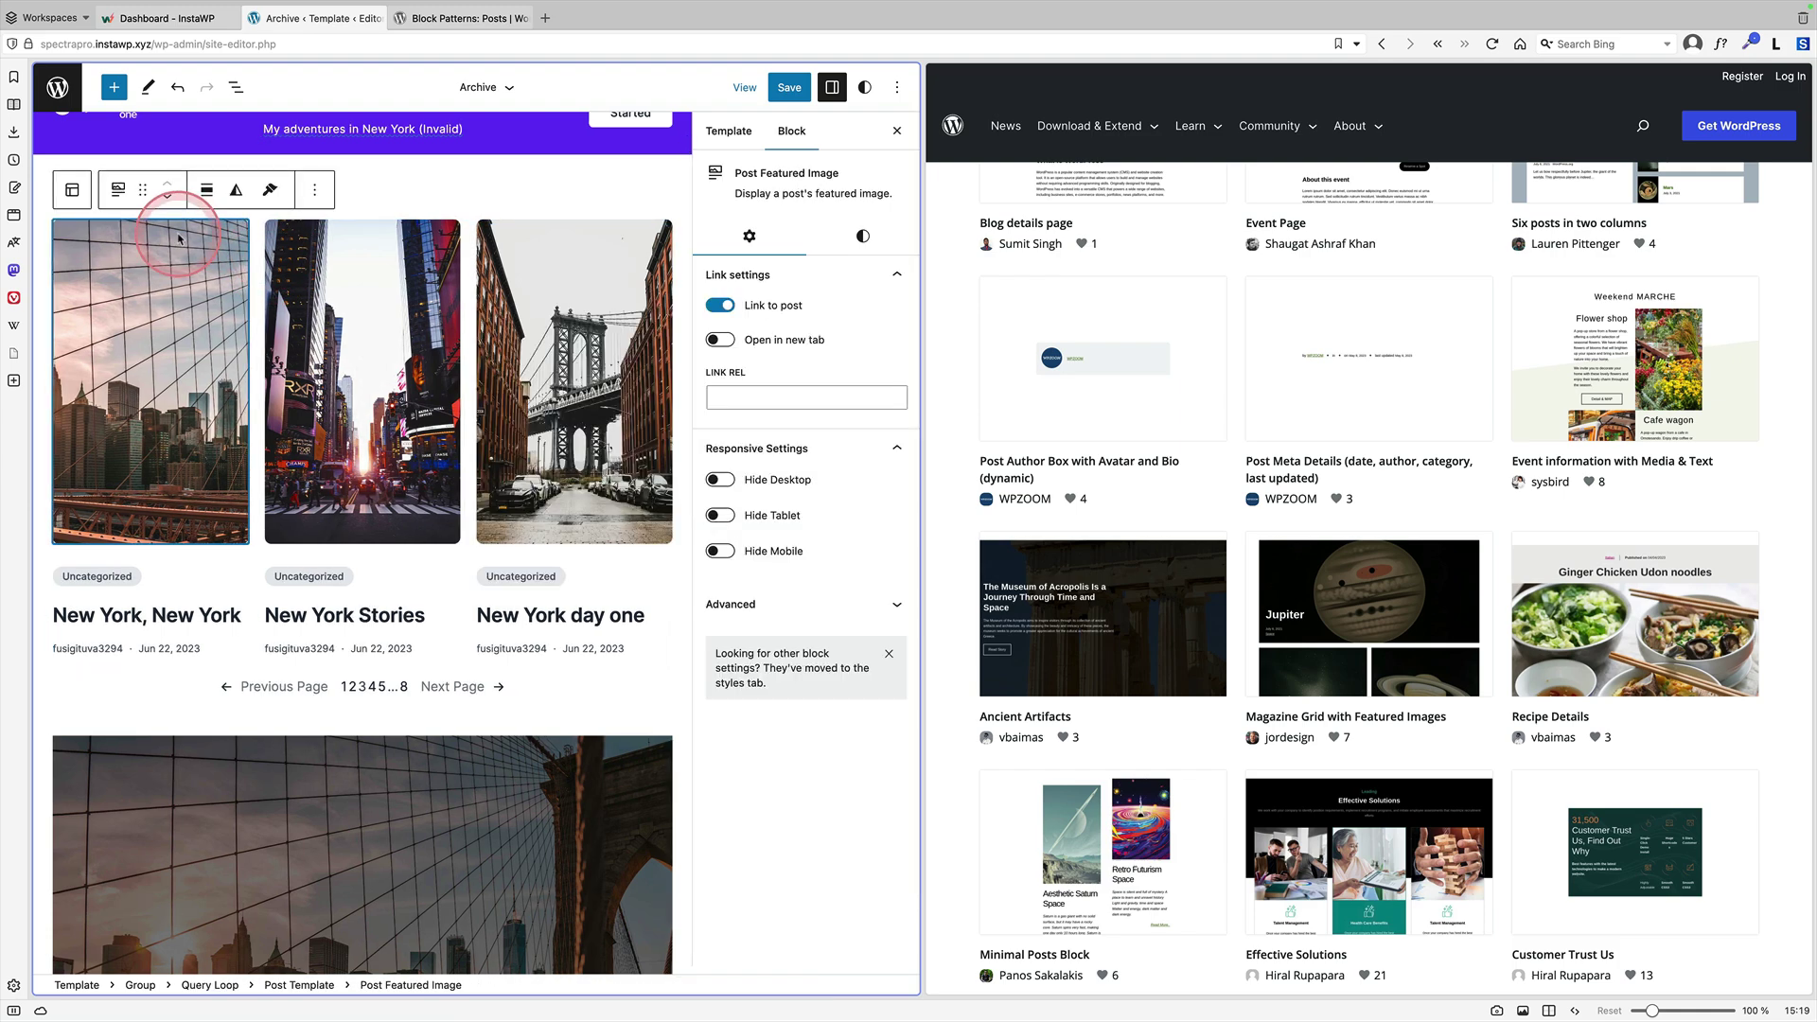
{"action": "left_click", "coordinate": [71, 189]}
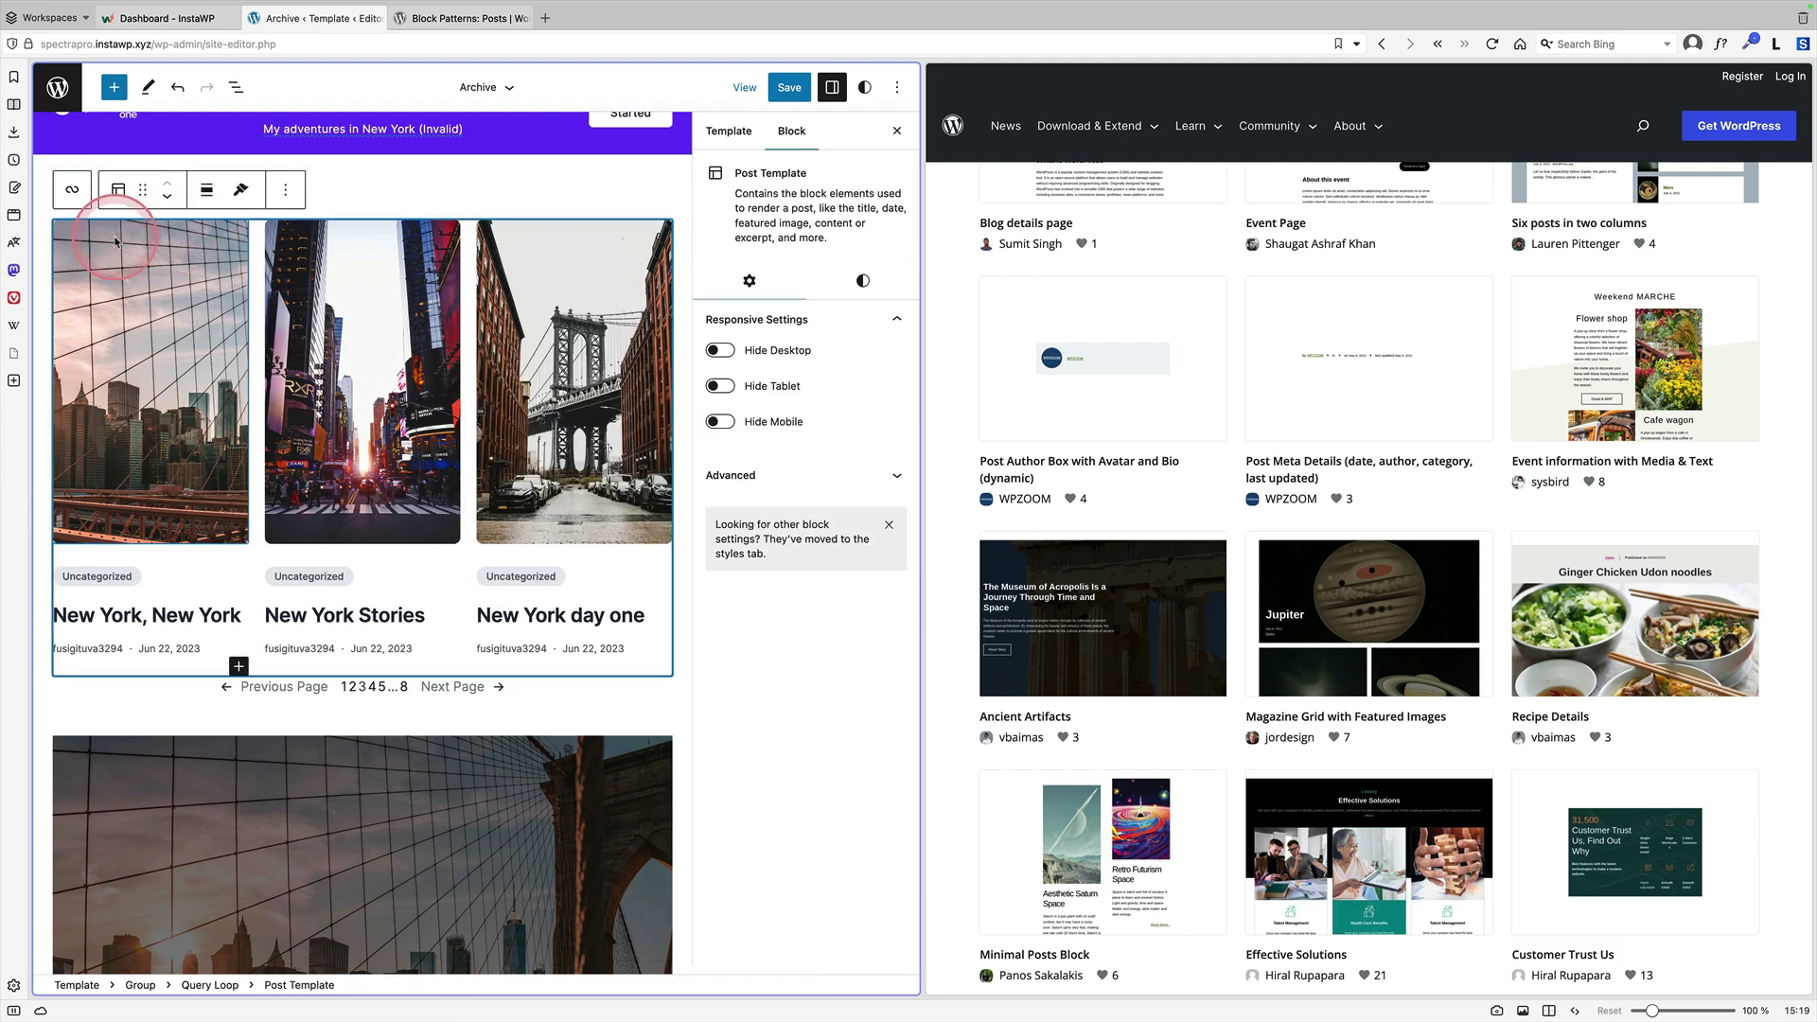
{"action": "key", "text": "ctrl+v"}
{"action": "scroll", "coordinate": [369, 519], "scroll_direction": "down", "scroll_amount": 3}
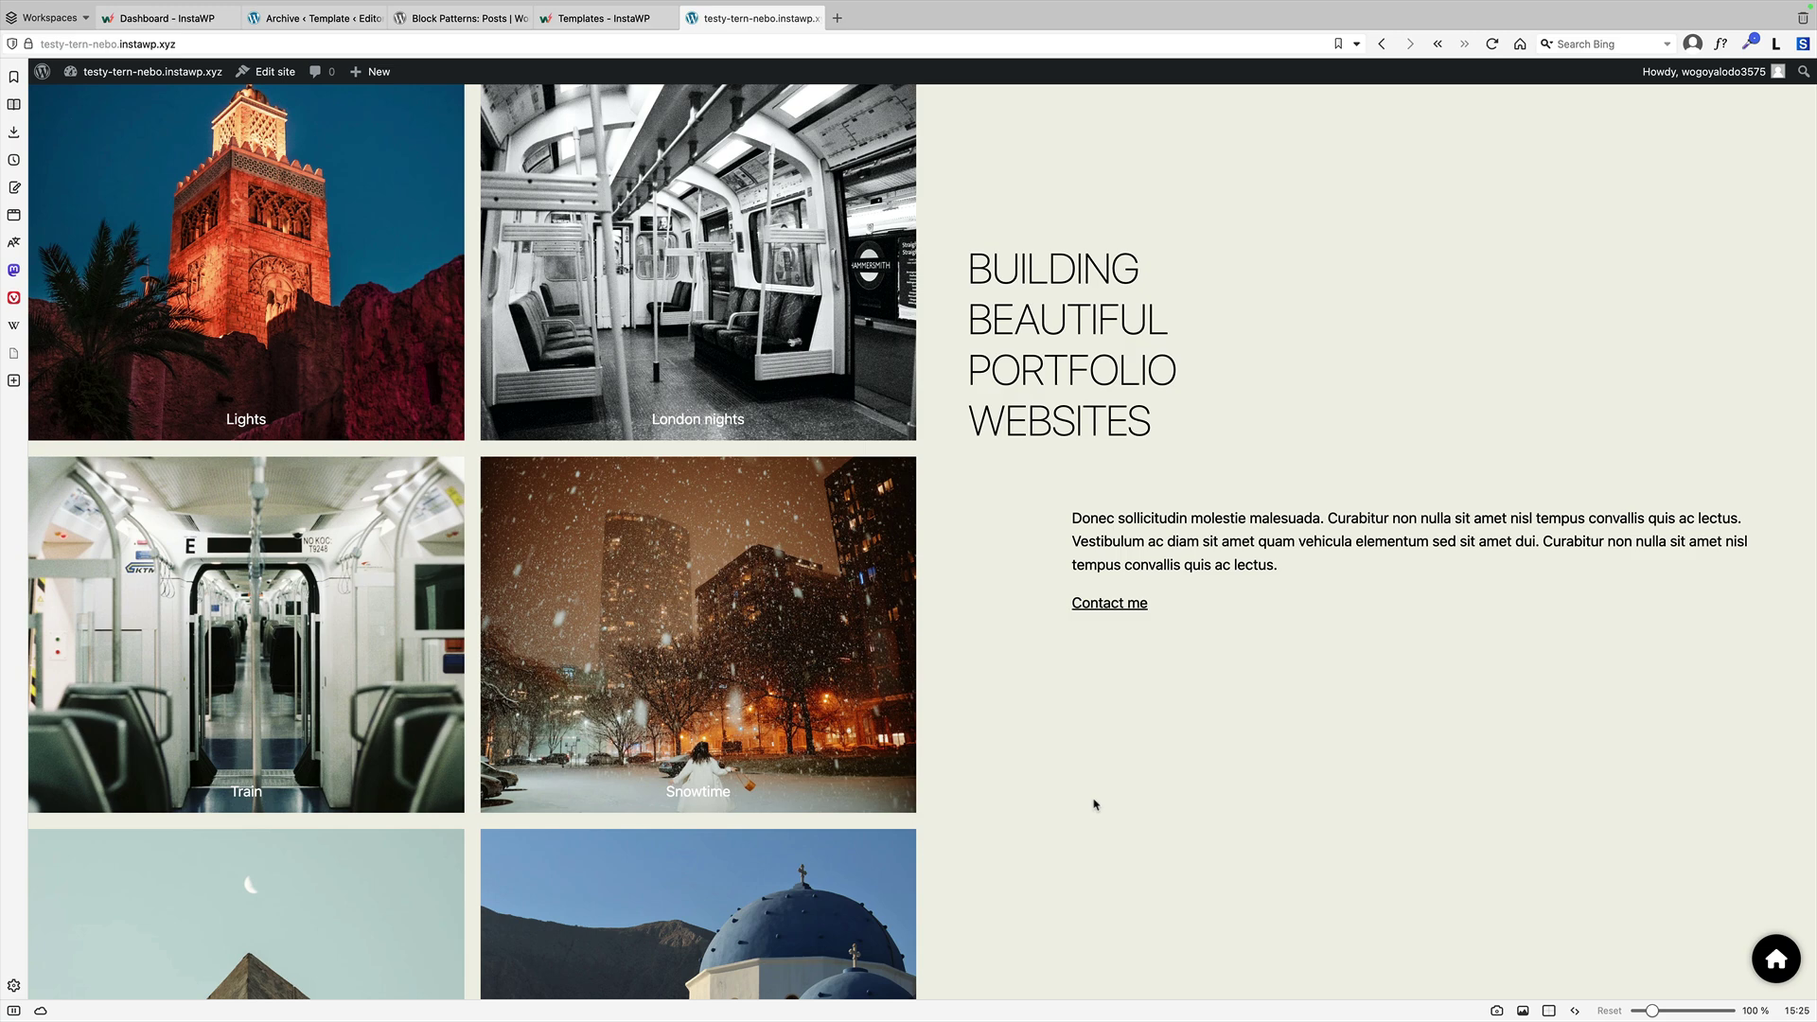
- Scroll the portfolio grid, view the Snowtime post, and return home
{"action": "scroll", "coordinate": [1160, 832], "scroll_direction": "down", "scroll_amount": 7}
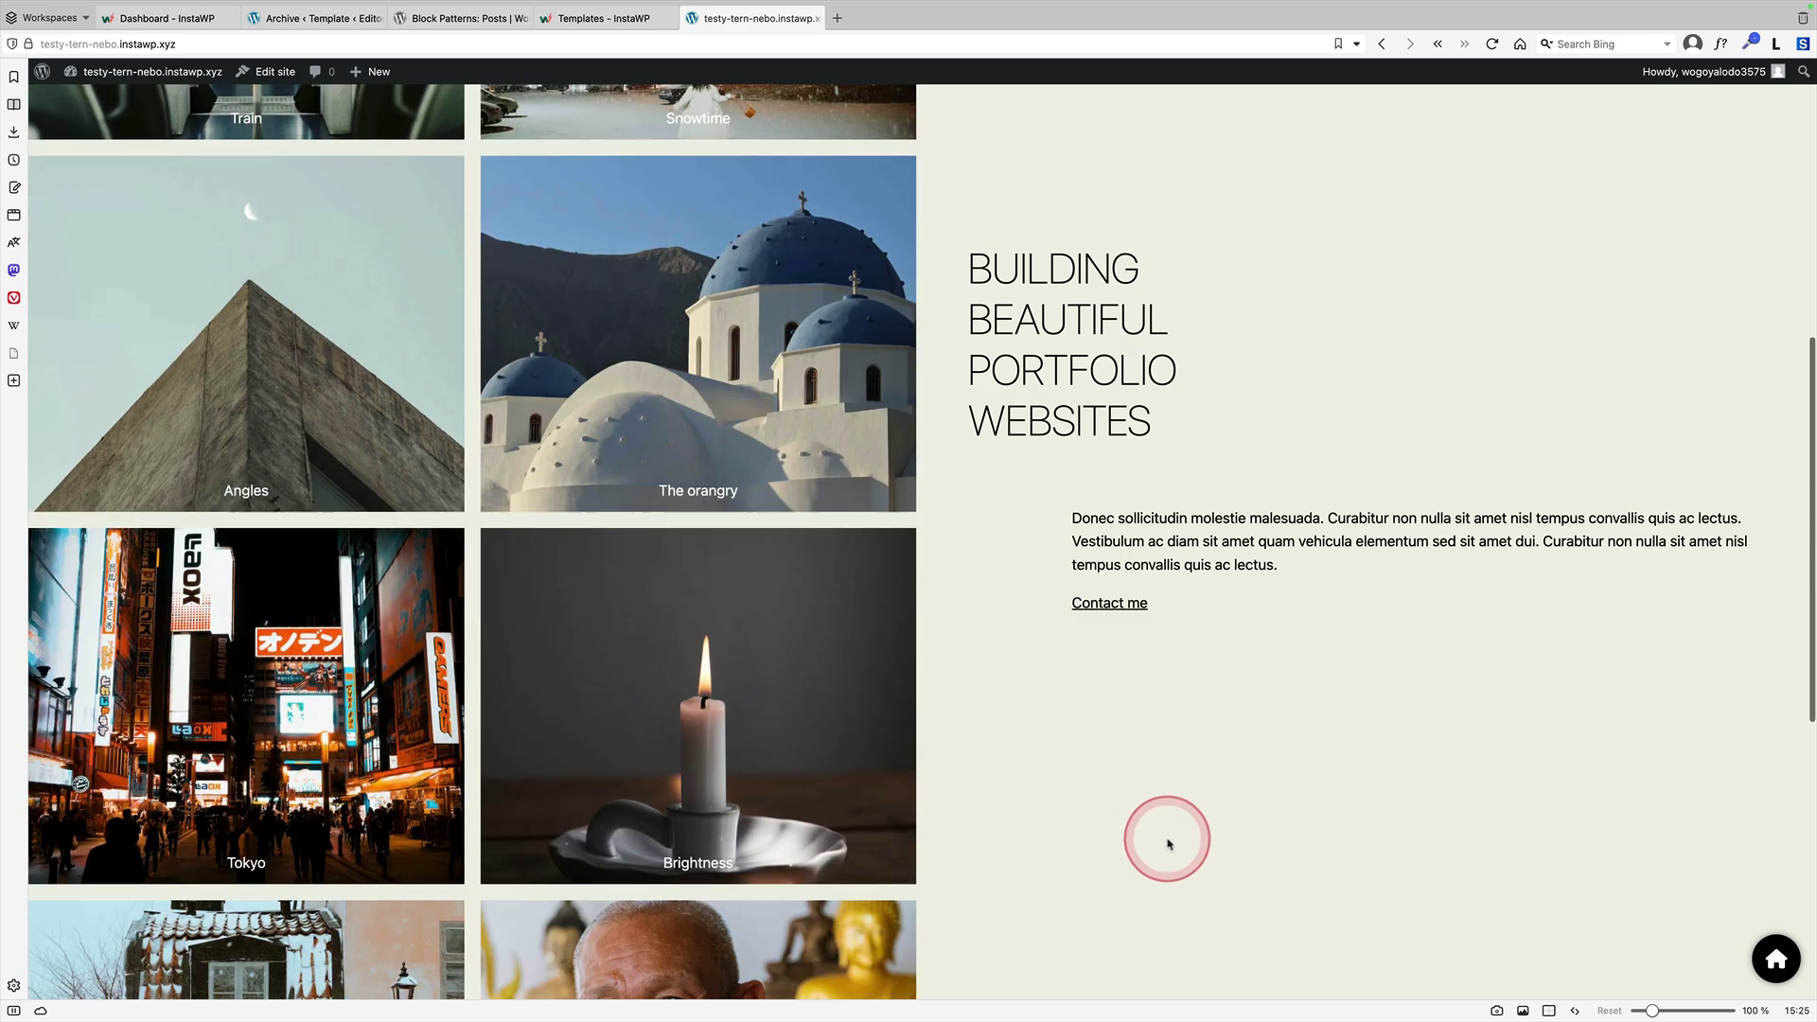
{"action": "scroll", "coordinate": [1167, 843], "scroll_direction": "down", "scroll_amount": 3}
{"action": "scroll", "coordinate": [1167, 843], "scroll_direction": "up", "scroll_amount": 5}
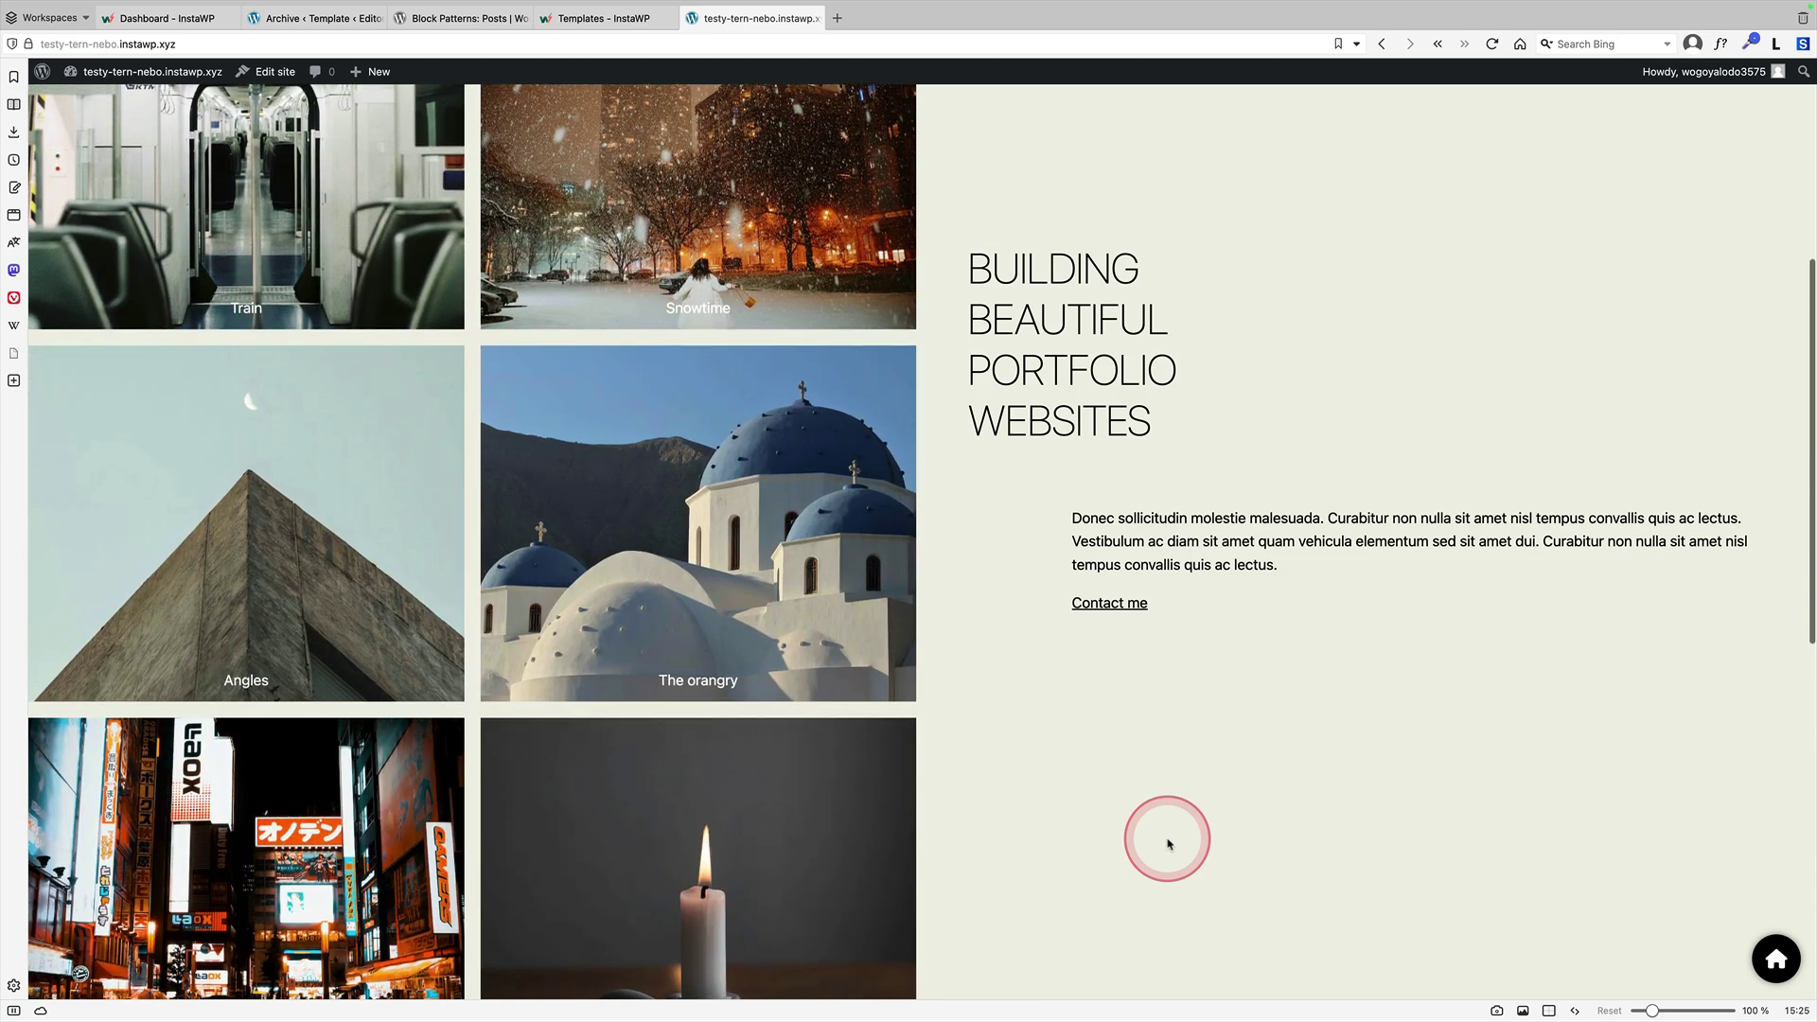
{"action": "scroll", "coordinate": [1167, 843], "scroll_direction": "up", "scroll_amount": 5}
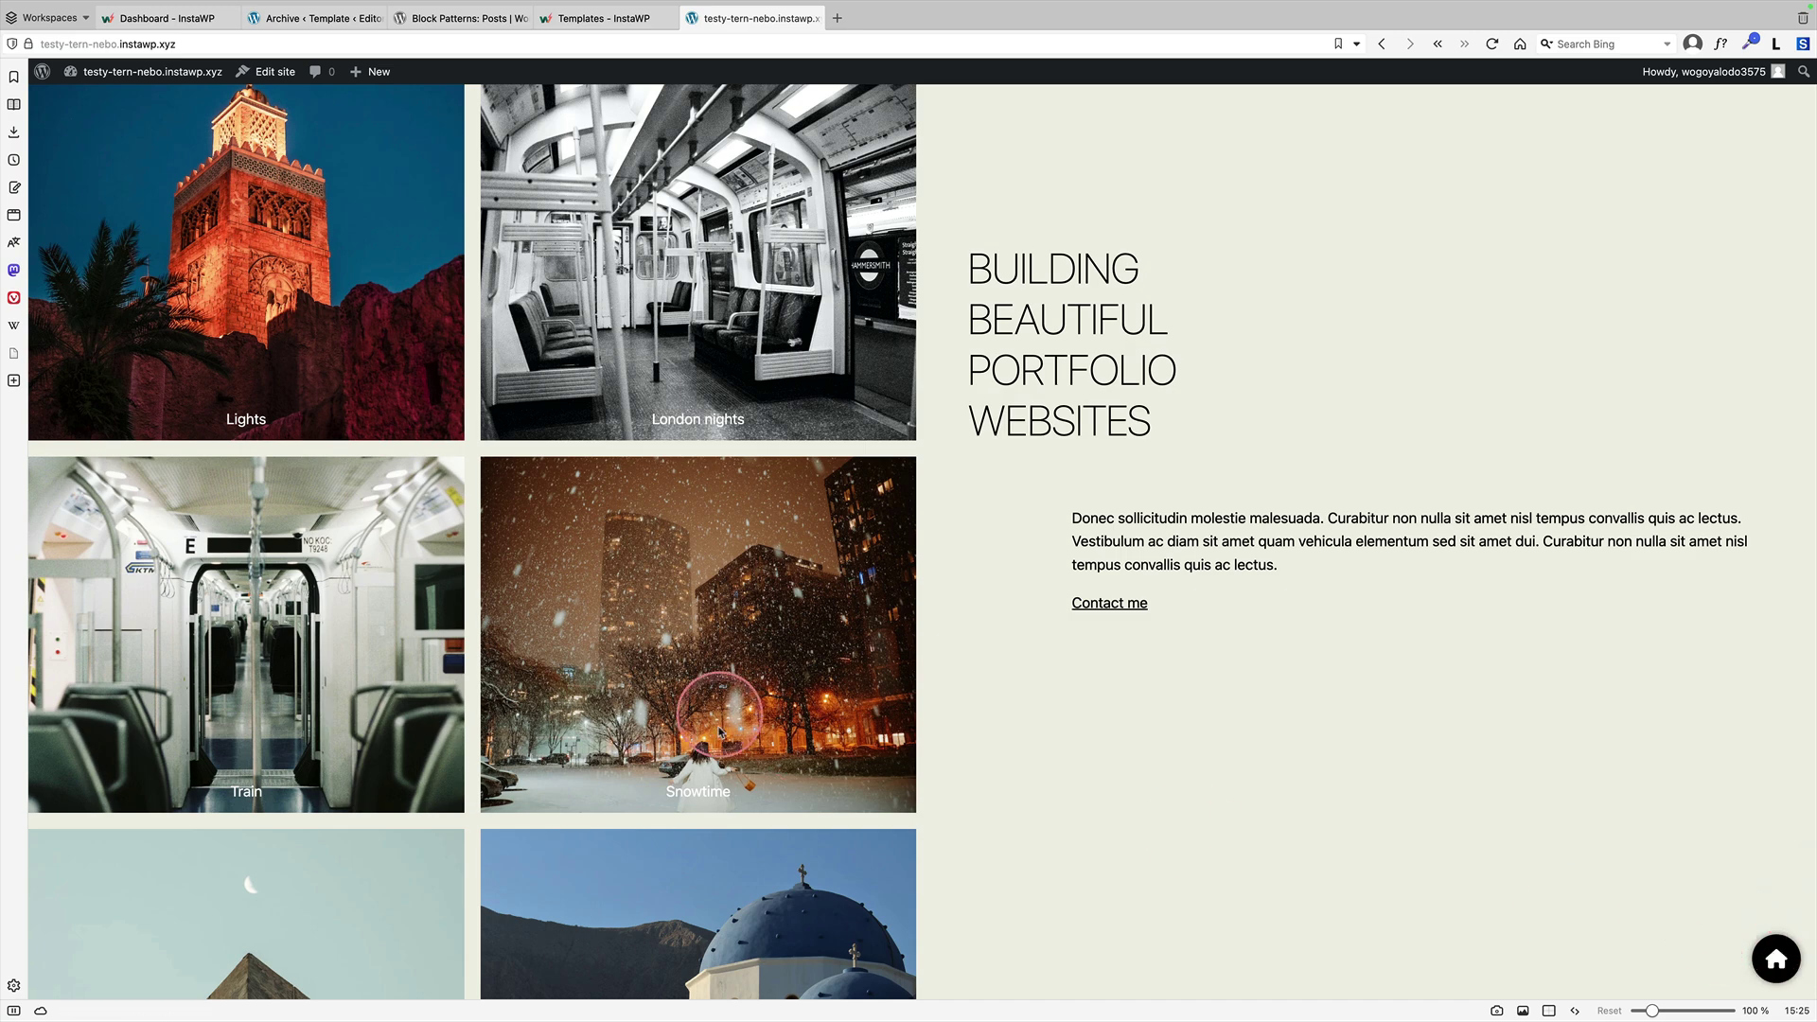
{"action": "left_click", "coordinate": [707, 787]}
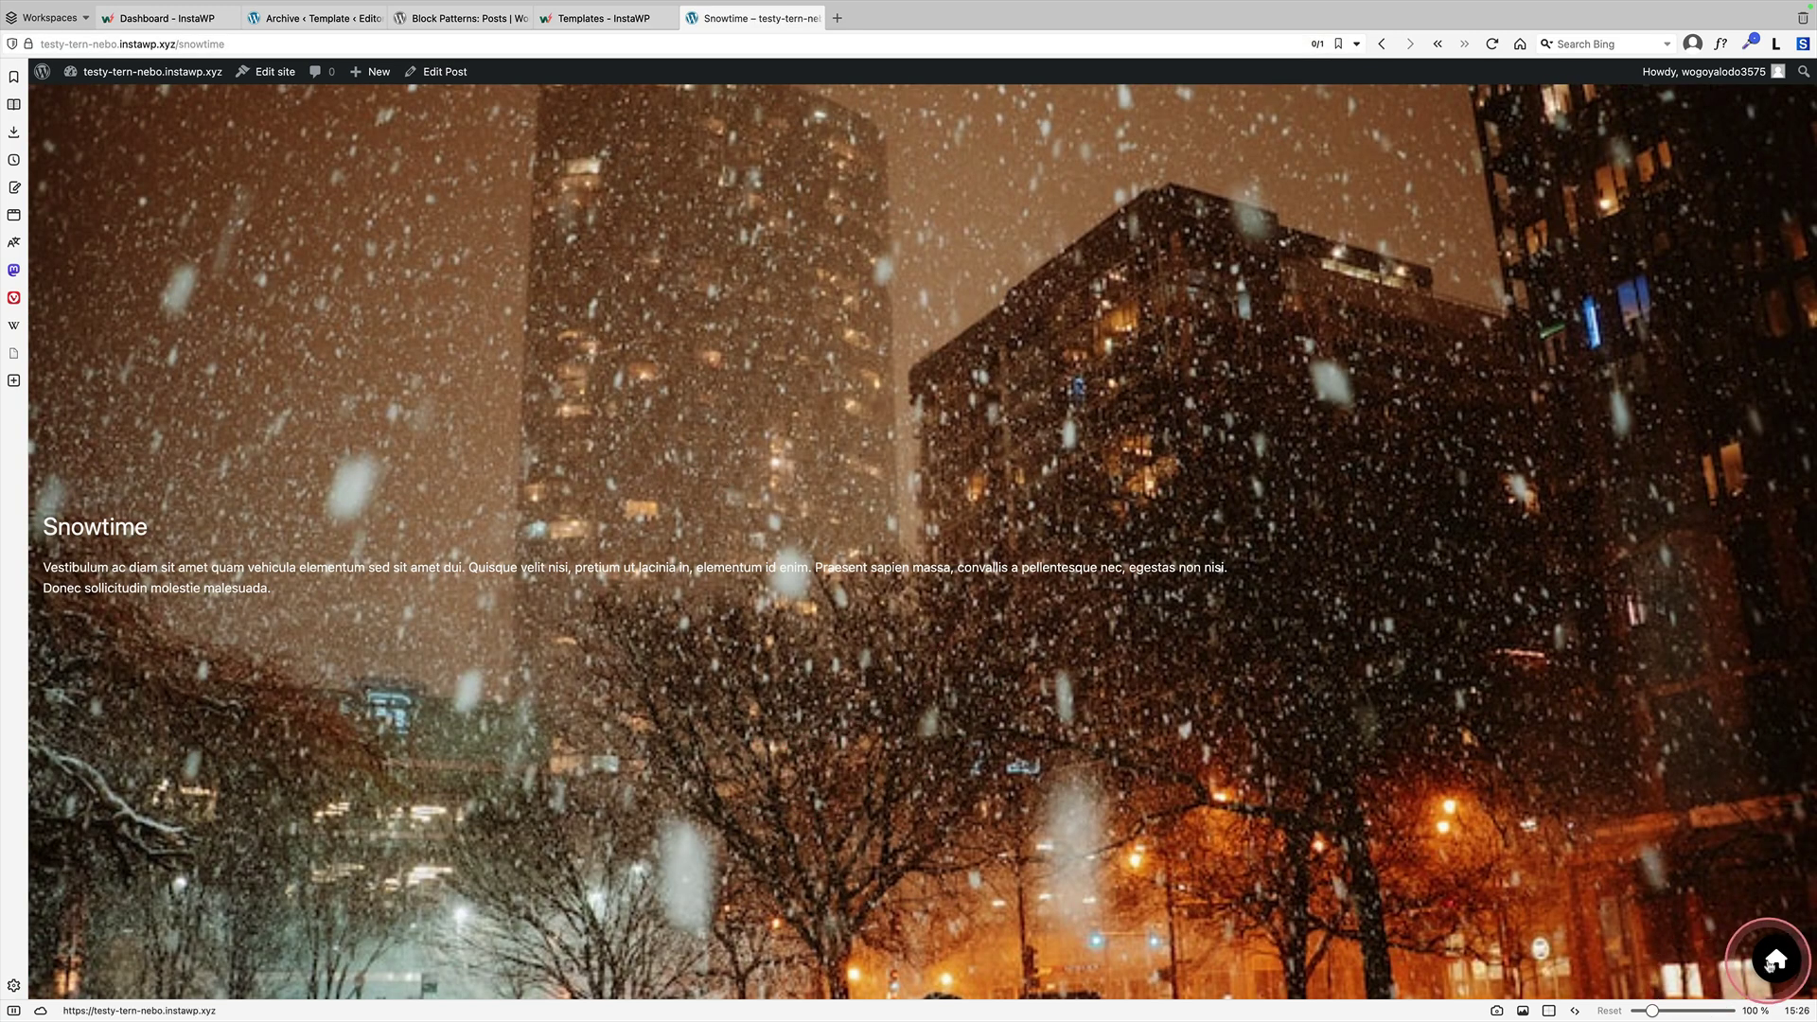
{"action": "left_click", "coordinate": [1772, 961]}
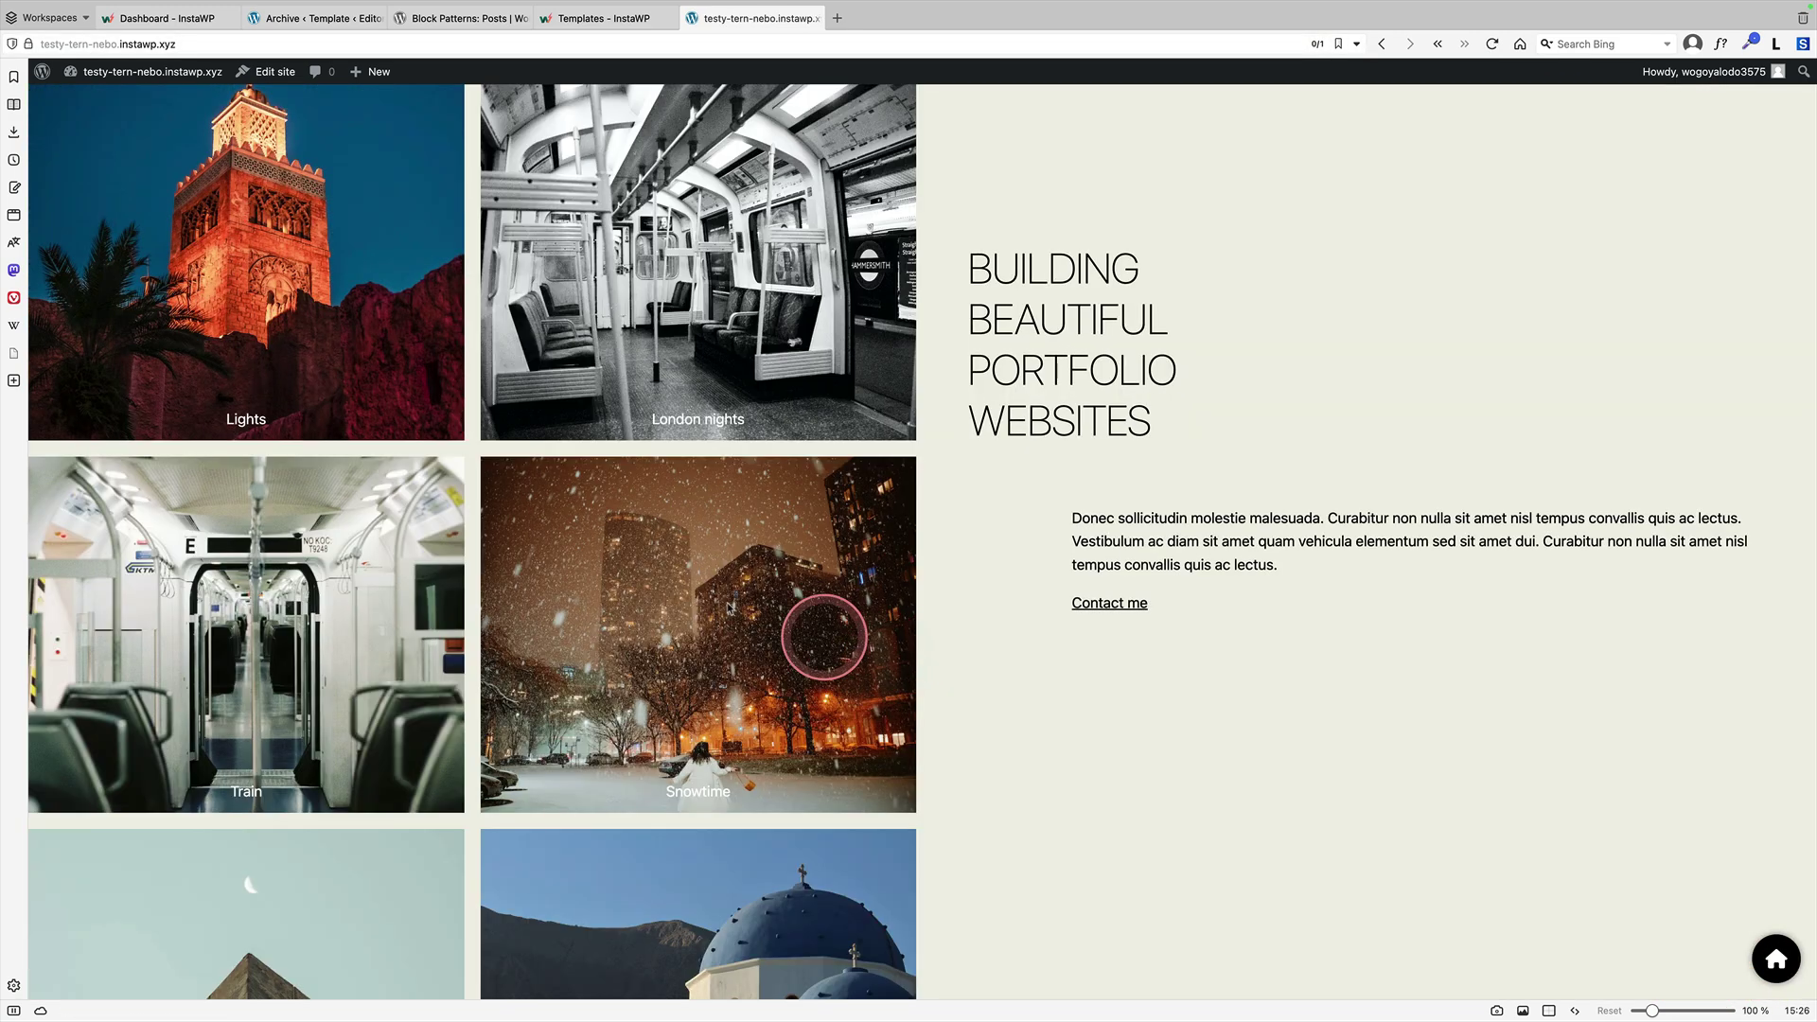
- View the Lights post, return home, then go to the admin Dashboard
{"action": "left_click", "coordinate": [249, 420]}
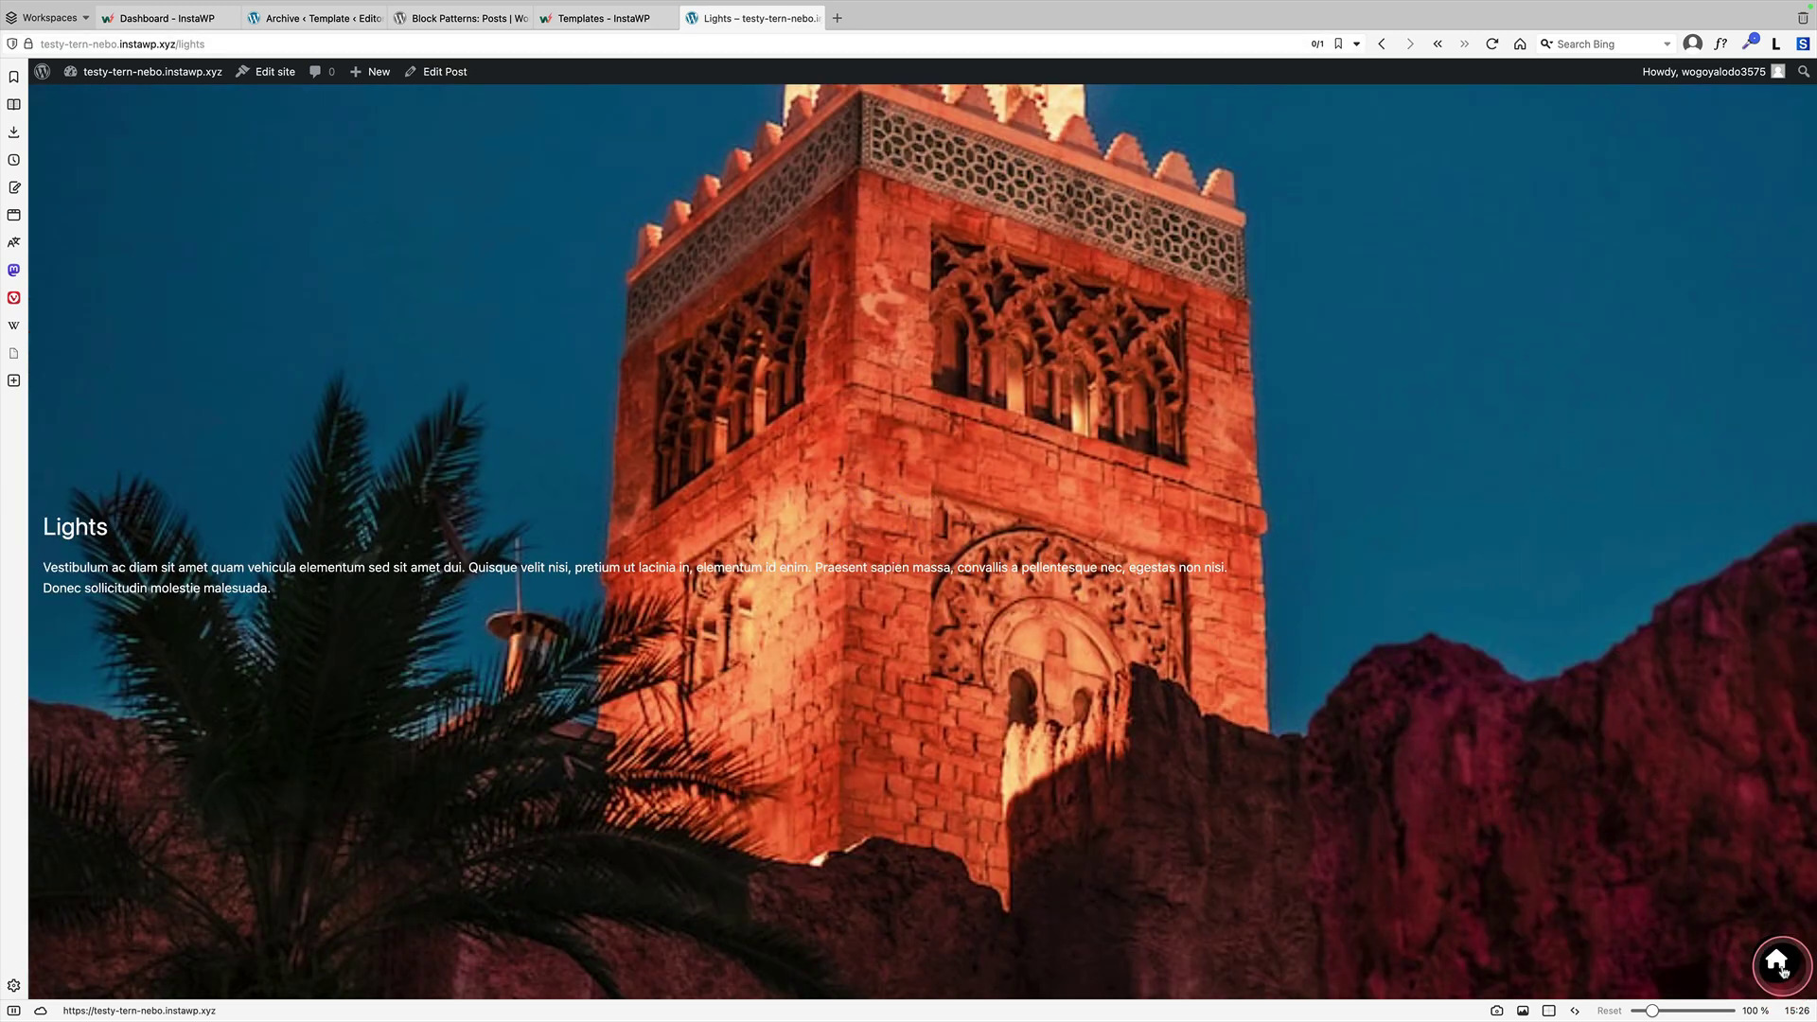
{"action": "left_click", "coordinate": [1775, 962]}
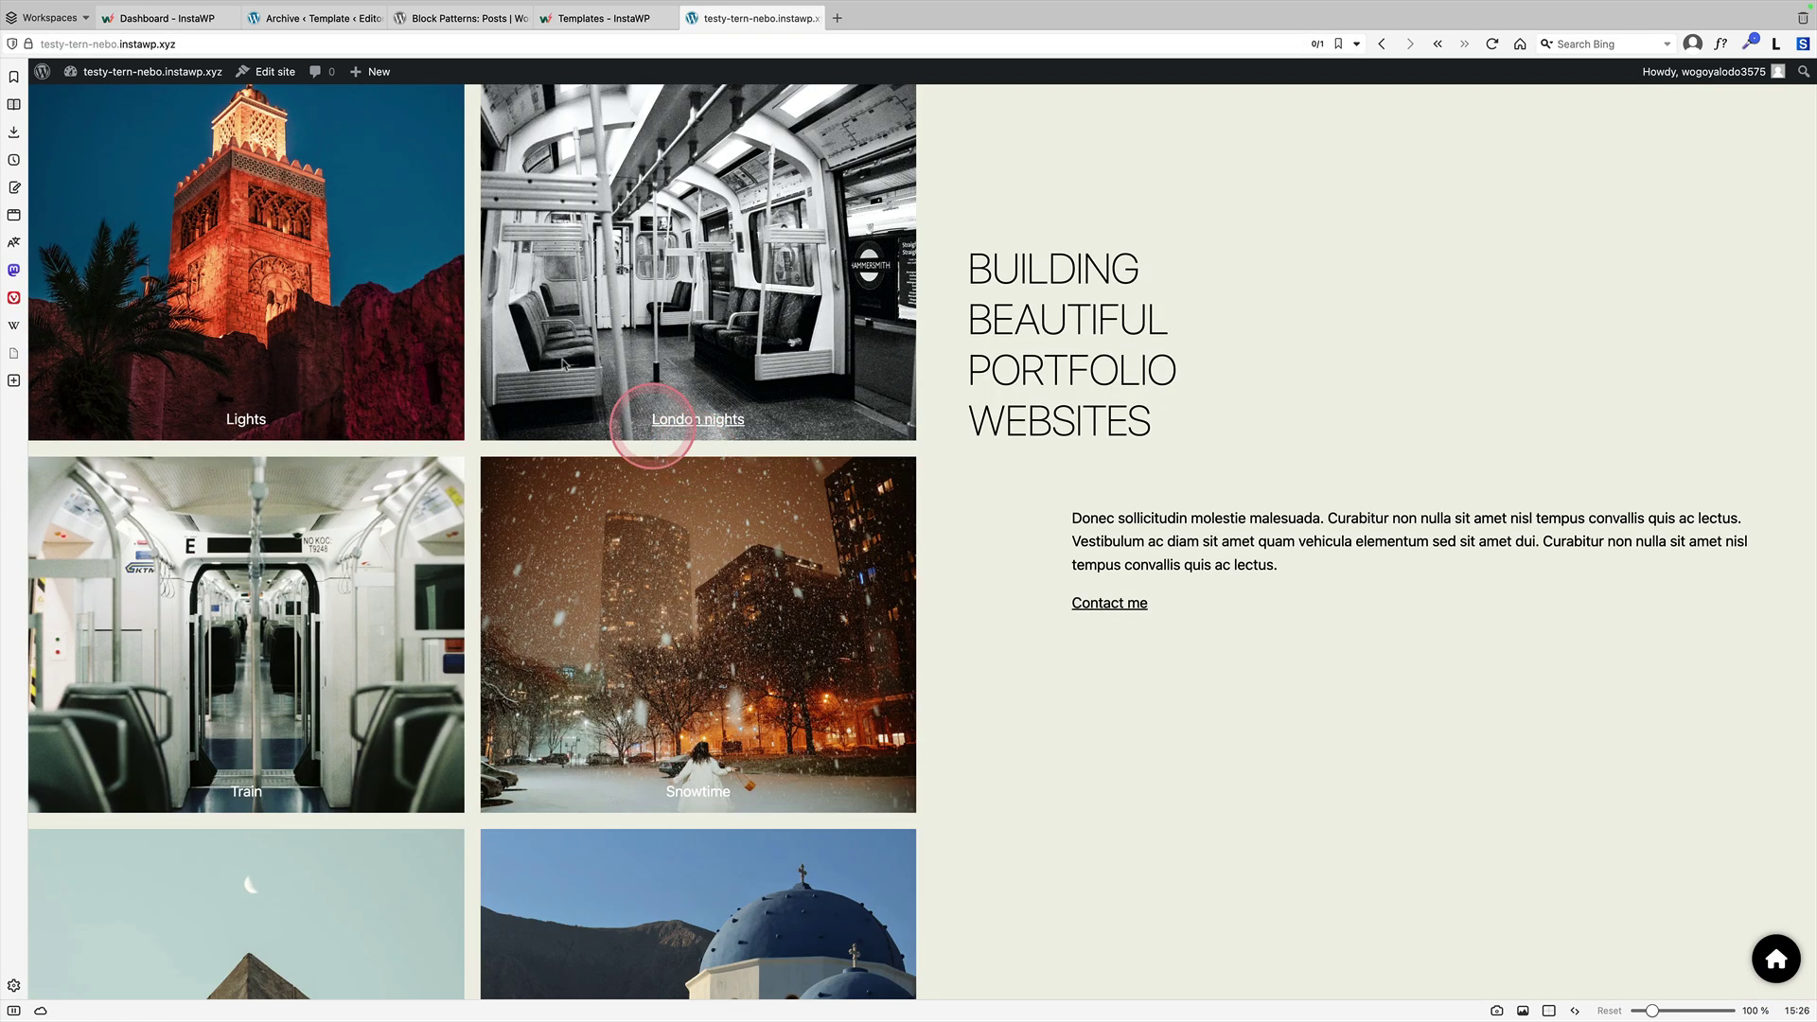
{"action": "left_click", "coordinate": [92, 104]}
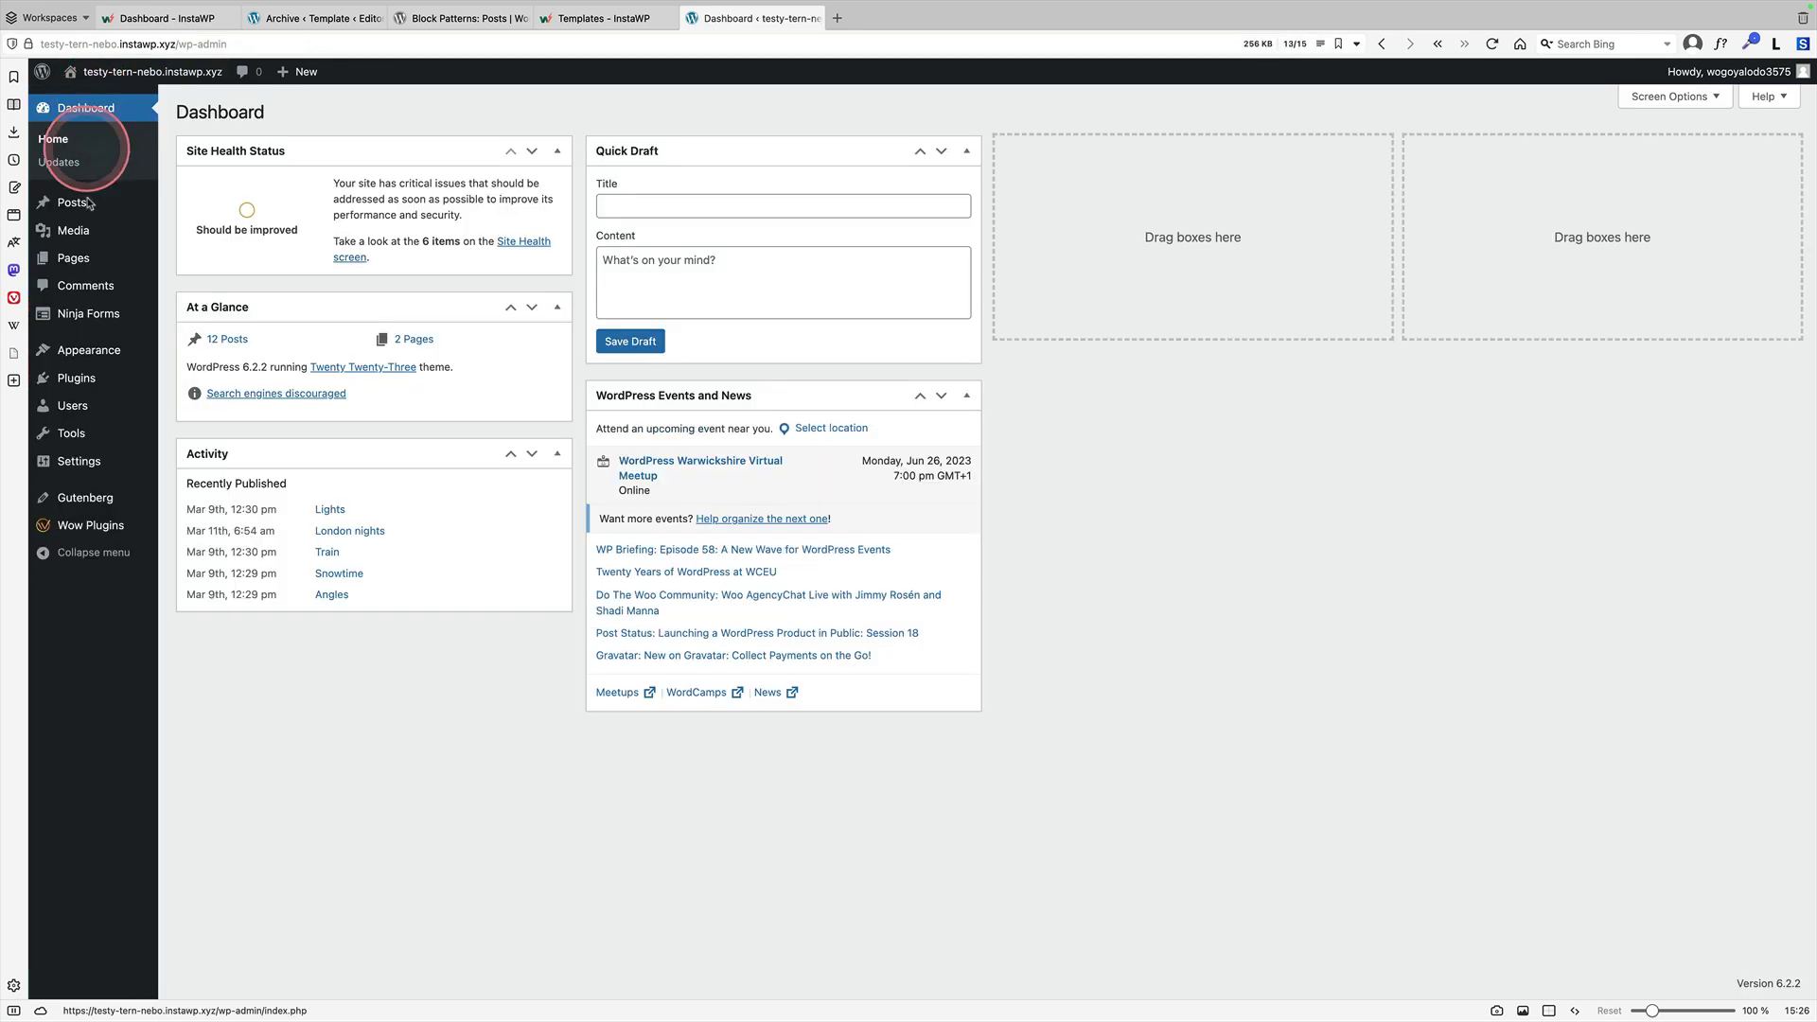
- Open the Create Block Theme page from the Appearance menu
{"action": "left_click", "coordinate": [104, 353]}
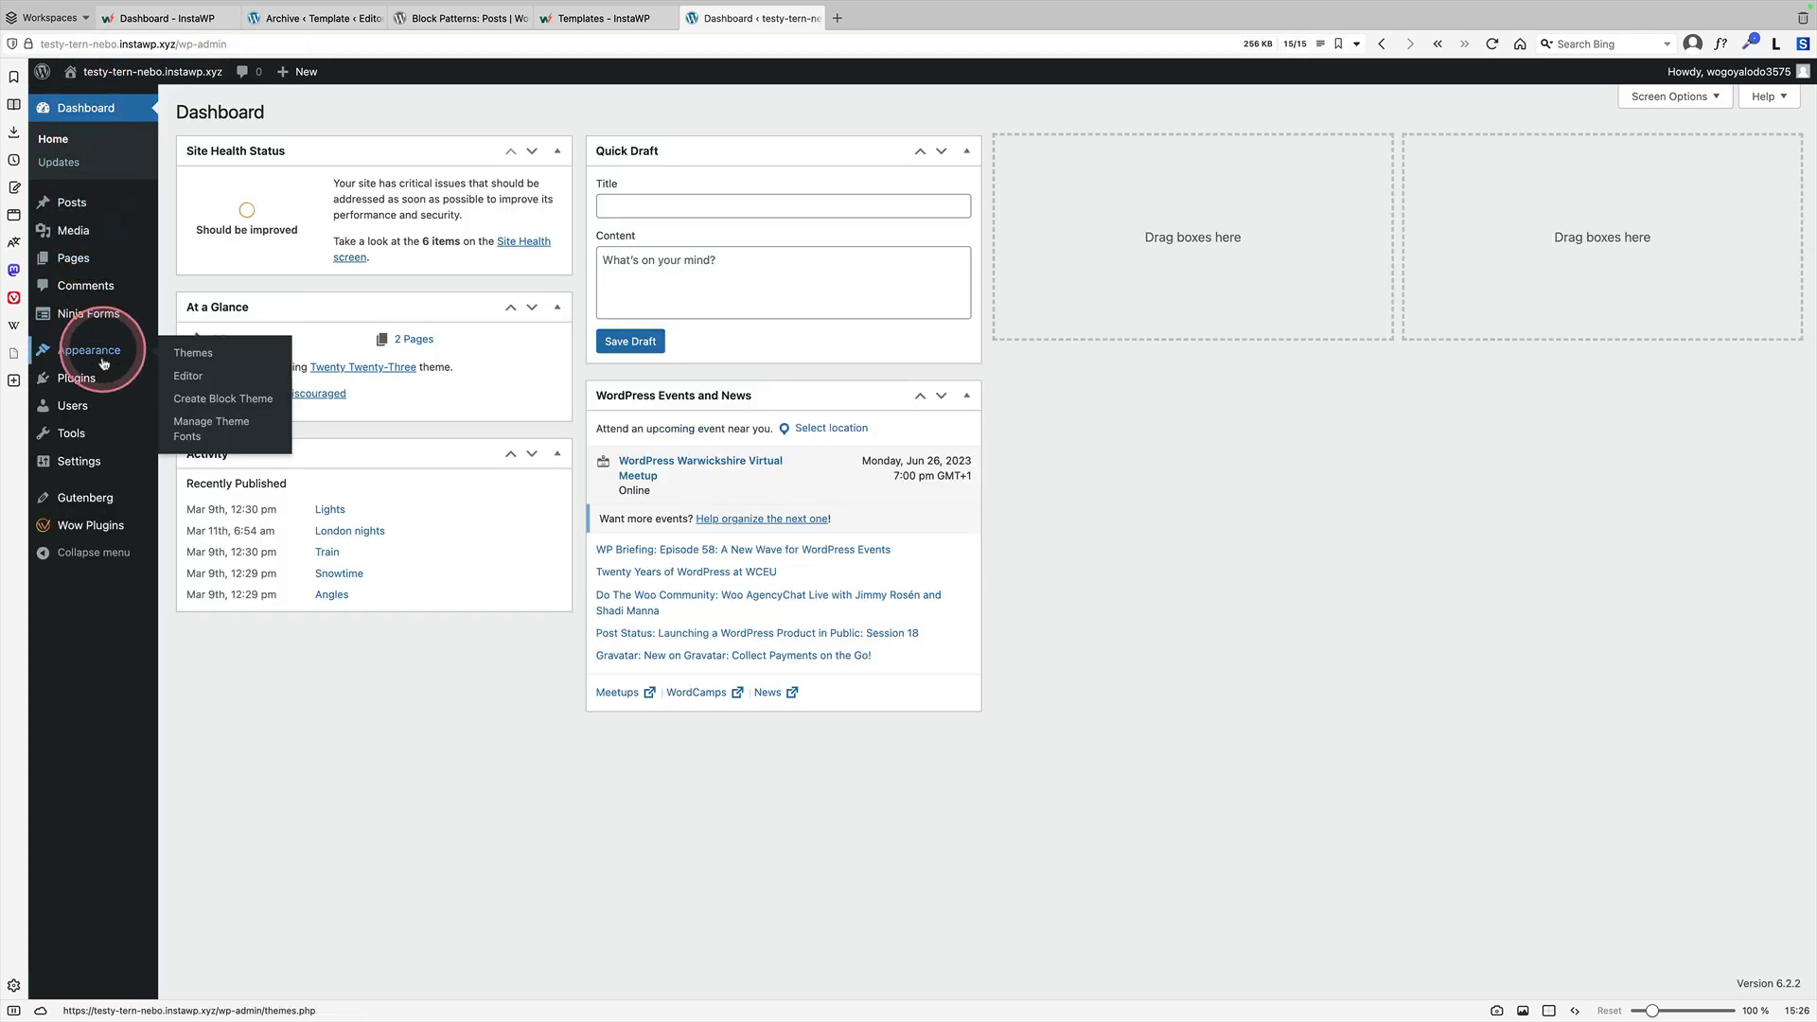
{"action": "left_click", "coordinate": [231, 382]}
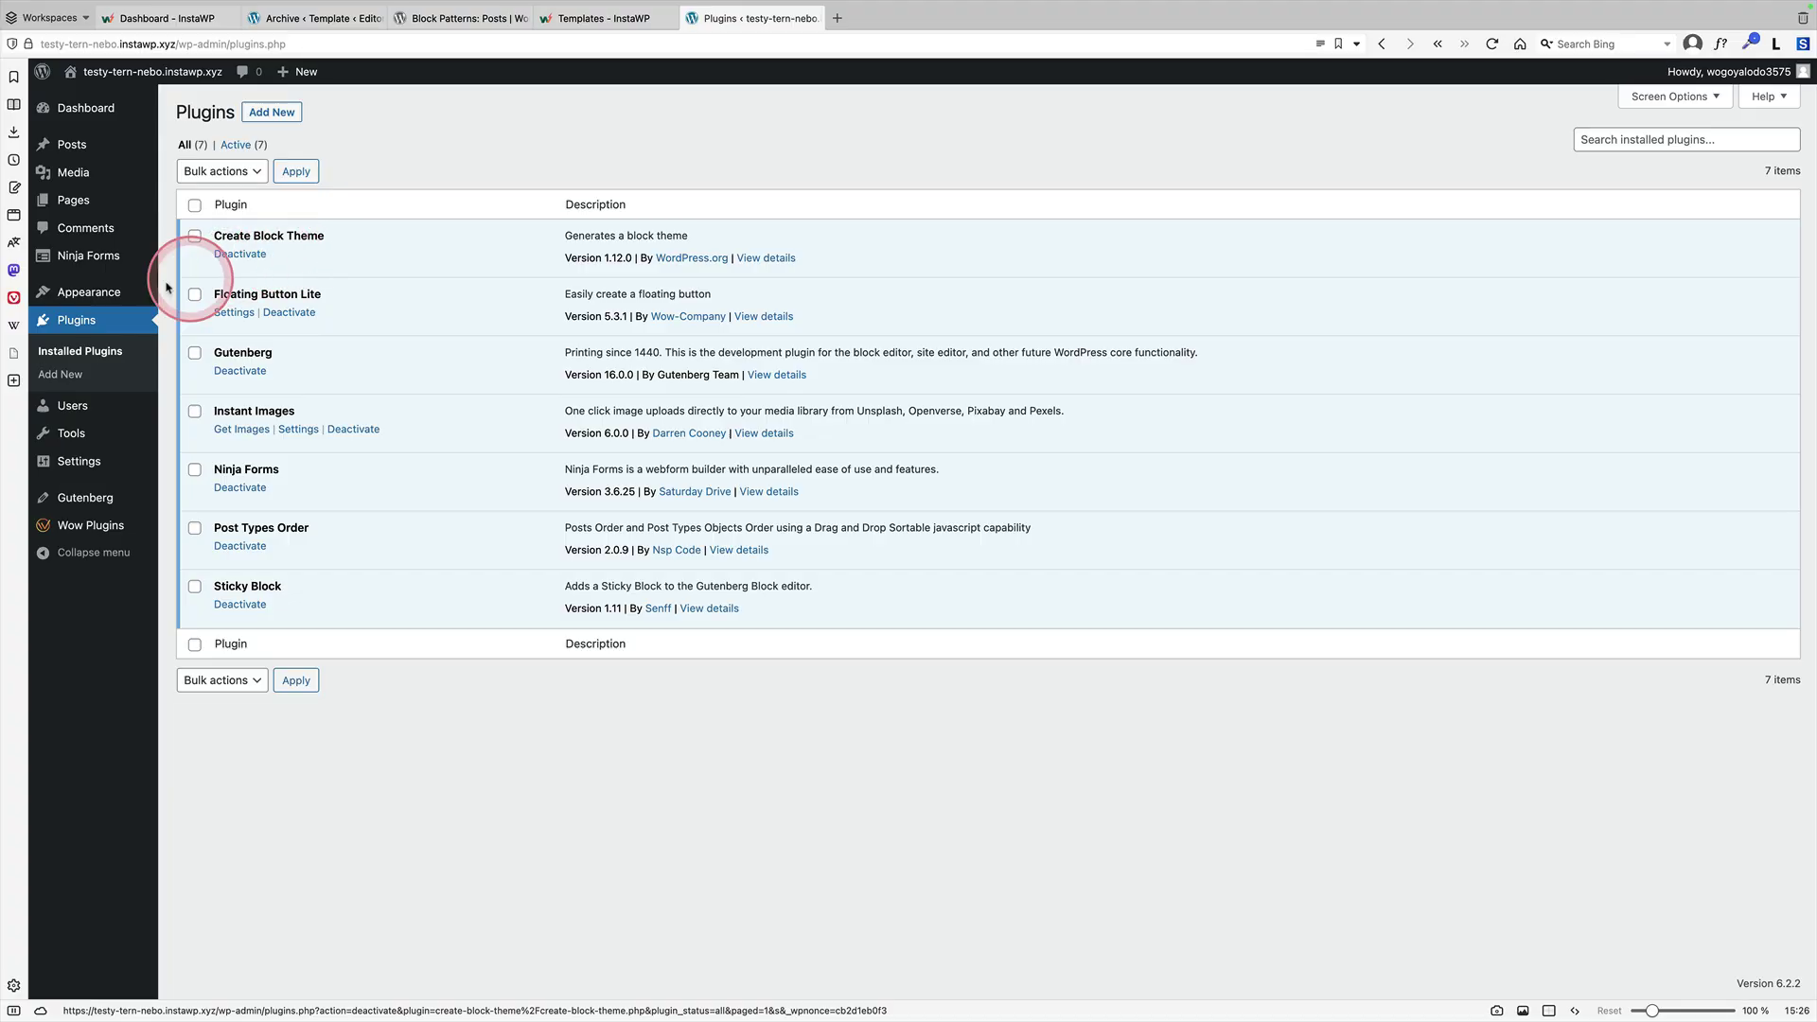
{"action": "mouse_move", "coordinate": [228, 551]}
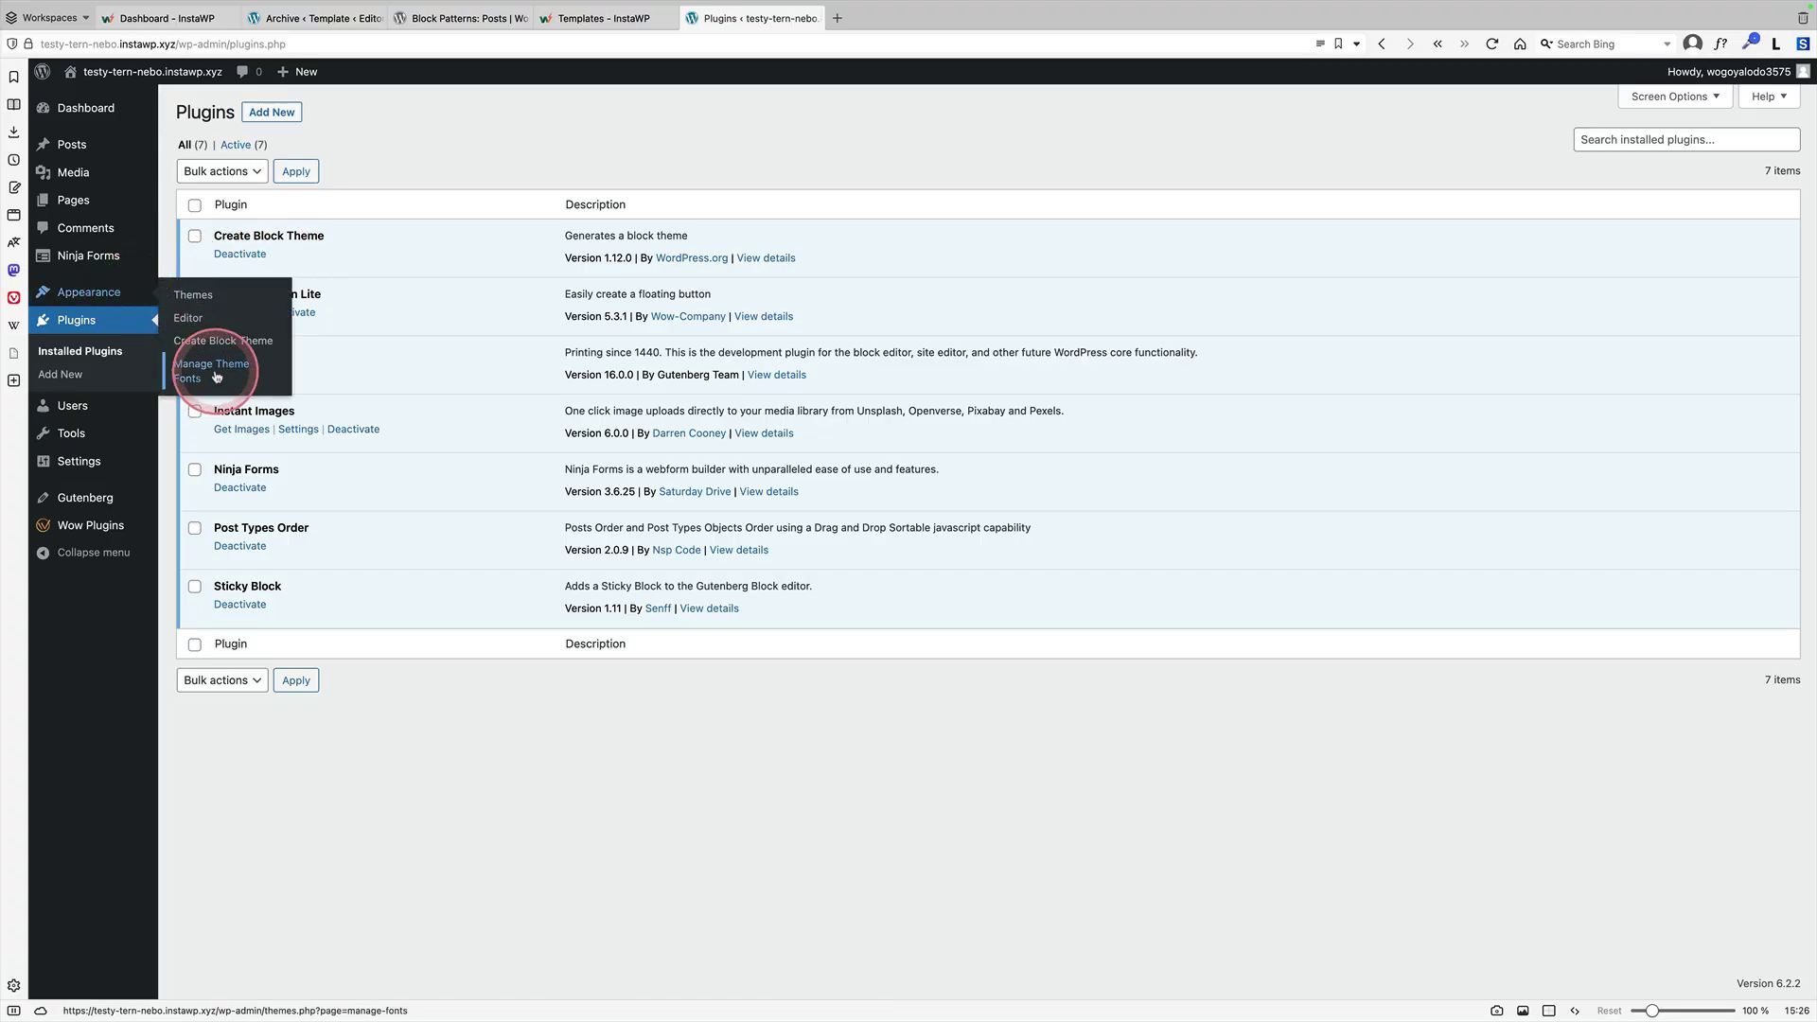
{"action": "left_click", "coordinate": [234, 341]}
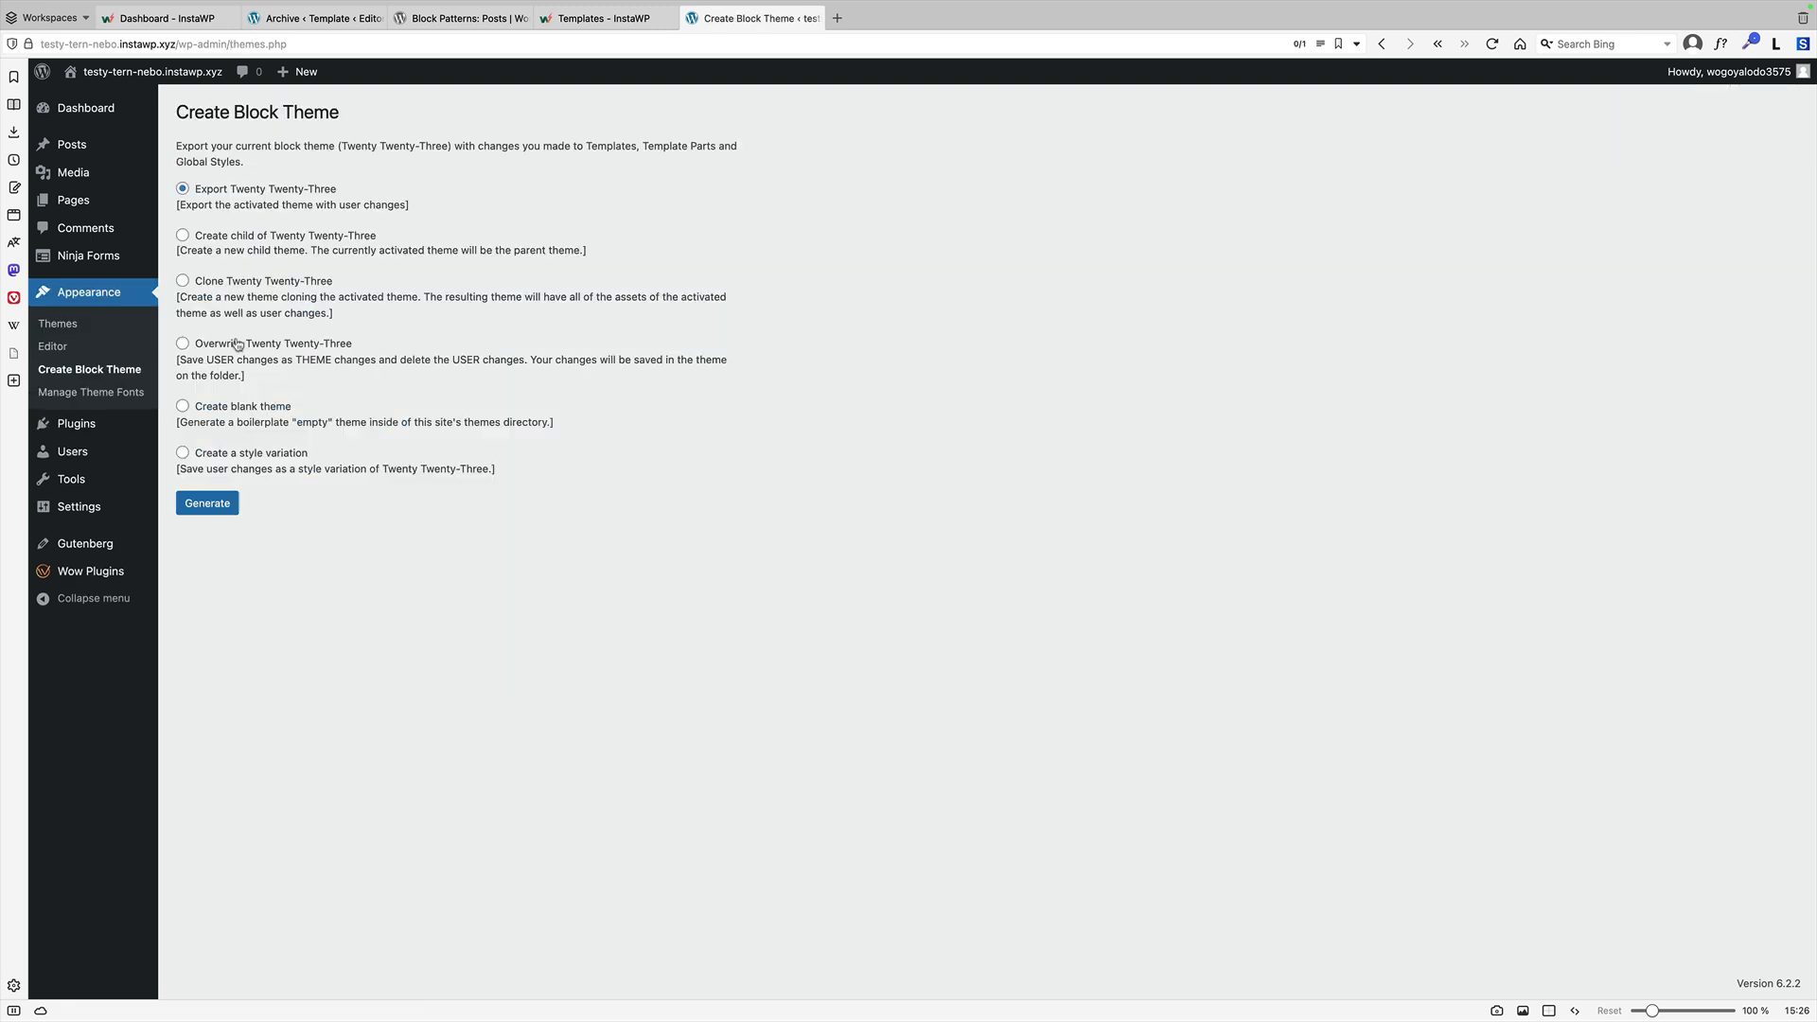
{"action": "left_click", "coordinate": [234, 317]}
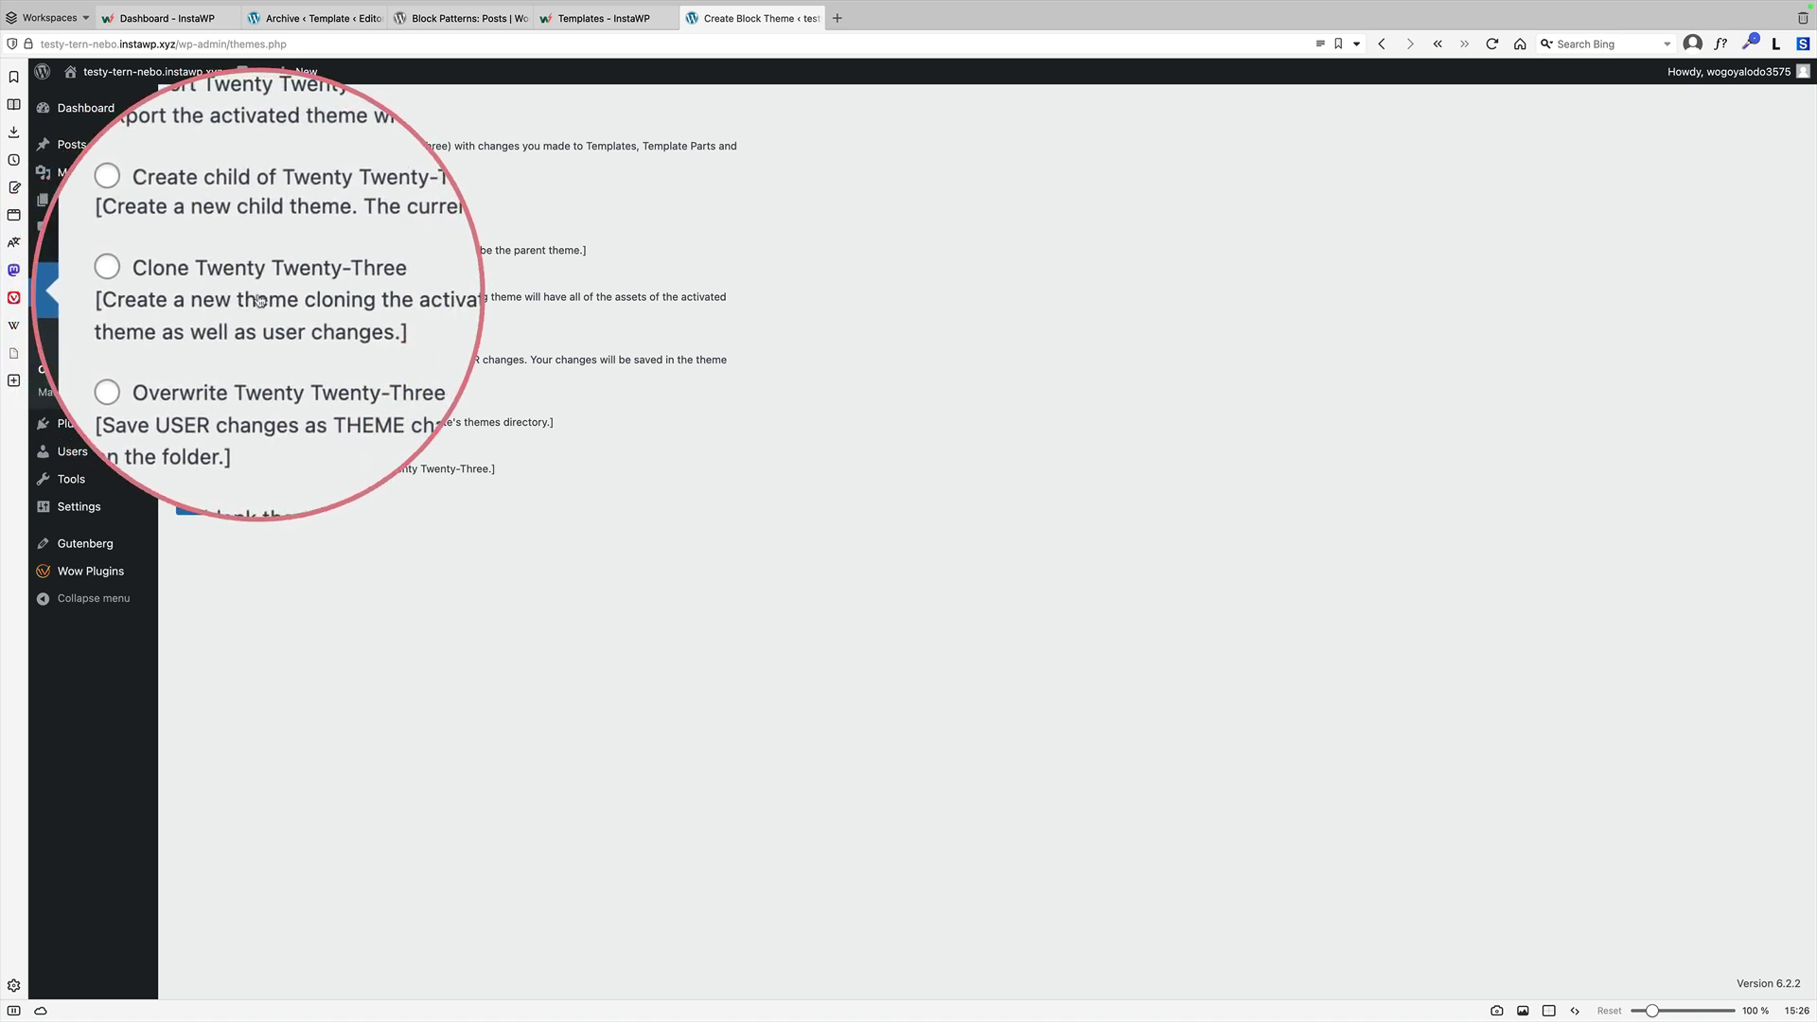
- Clone Twenty Twenty-Three under a new theme name, generate it, and save the zip to Downloads
{"action": "left_click", "coordinate": [182, 280]}
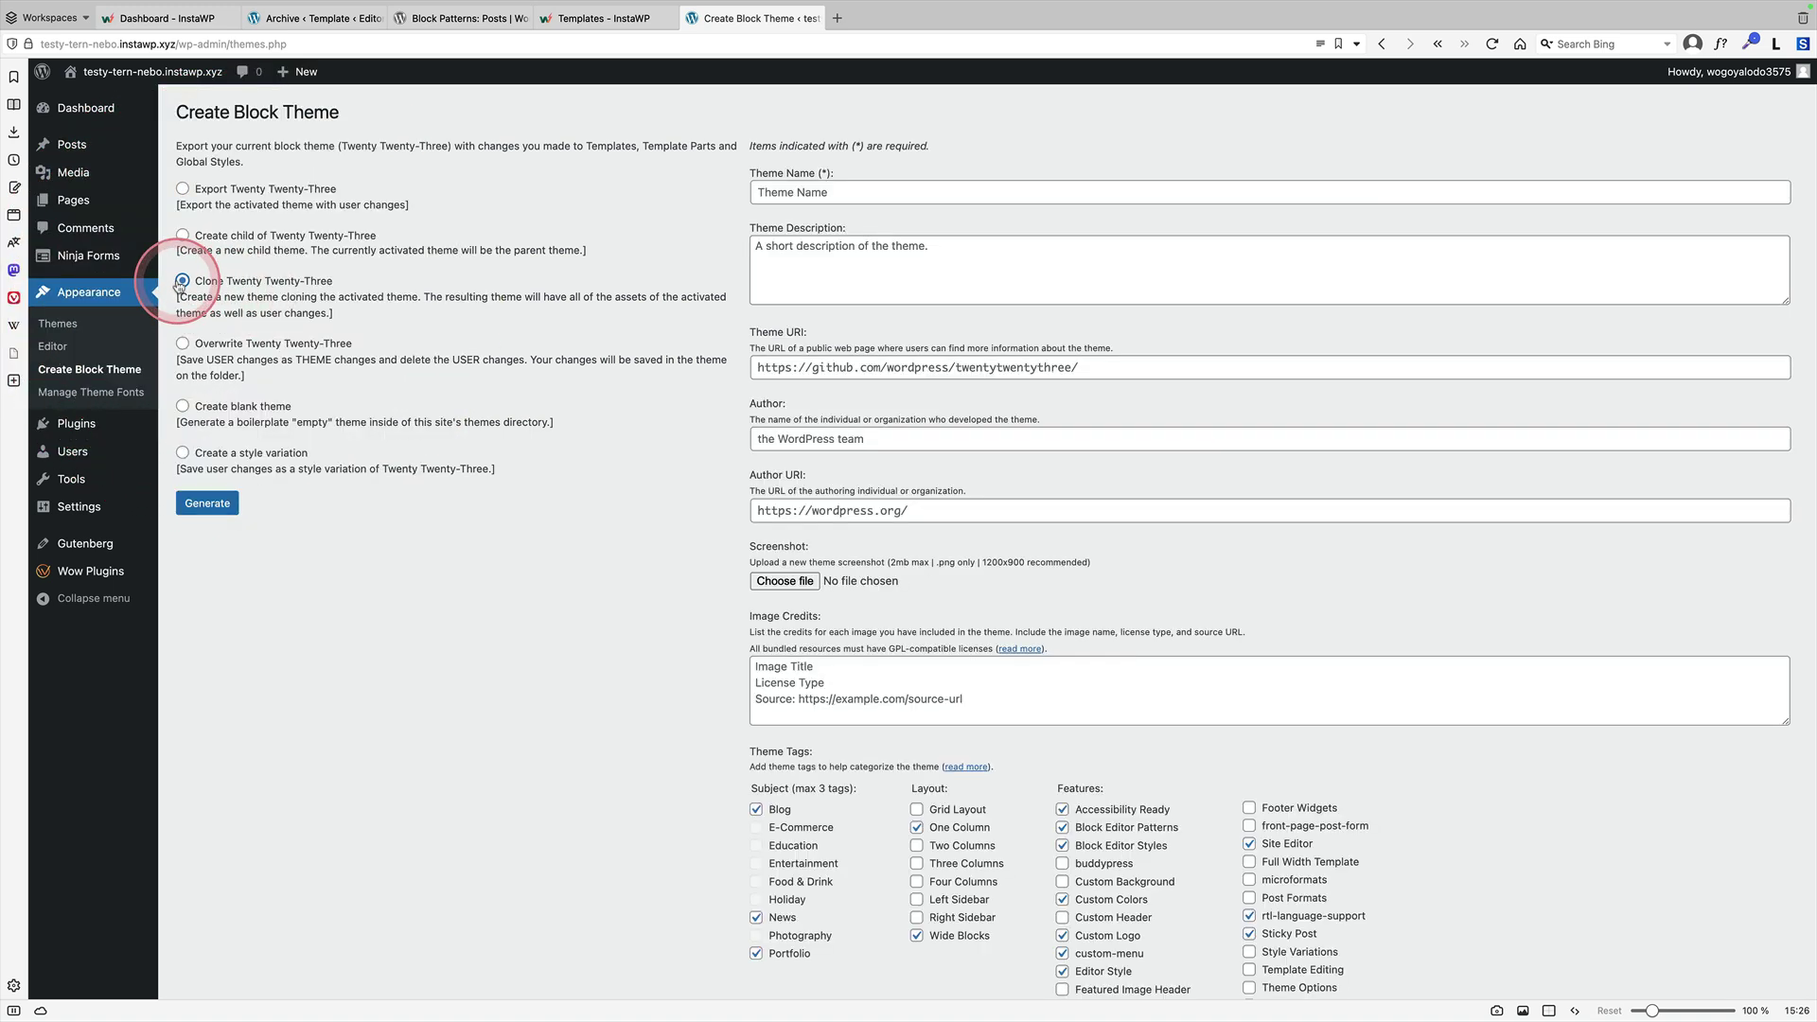
{"action": "left_click", "coordinate": [804, 196]}
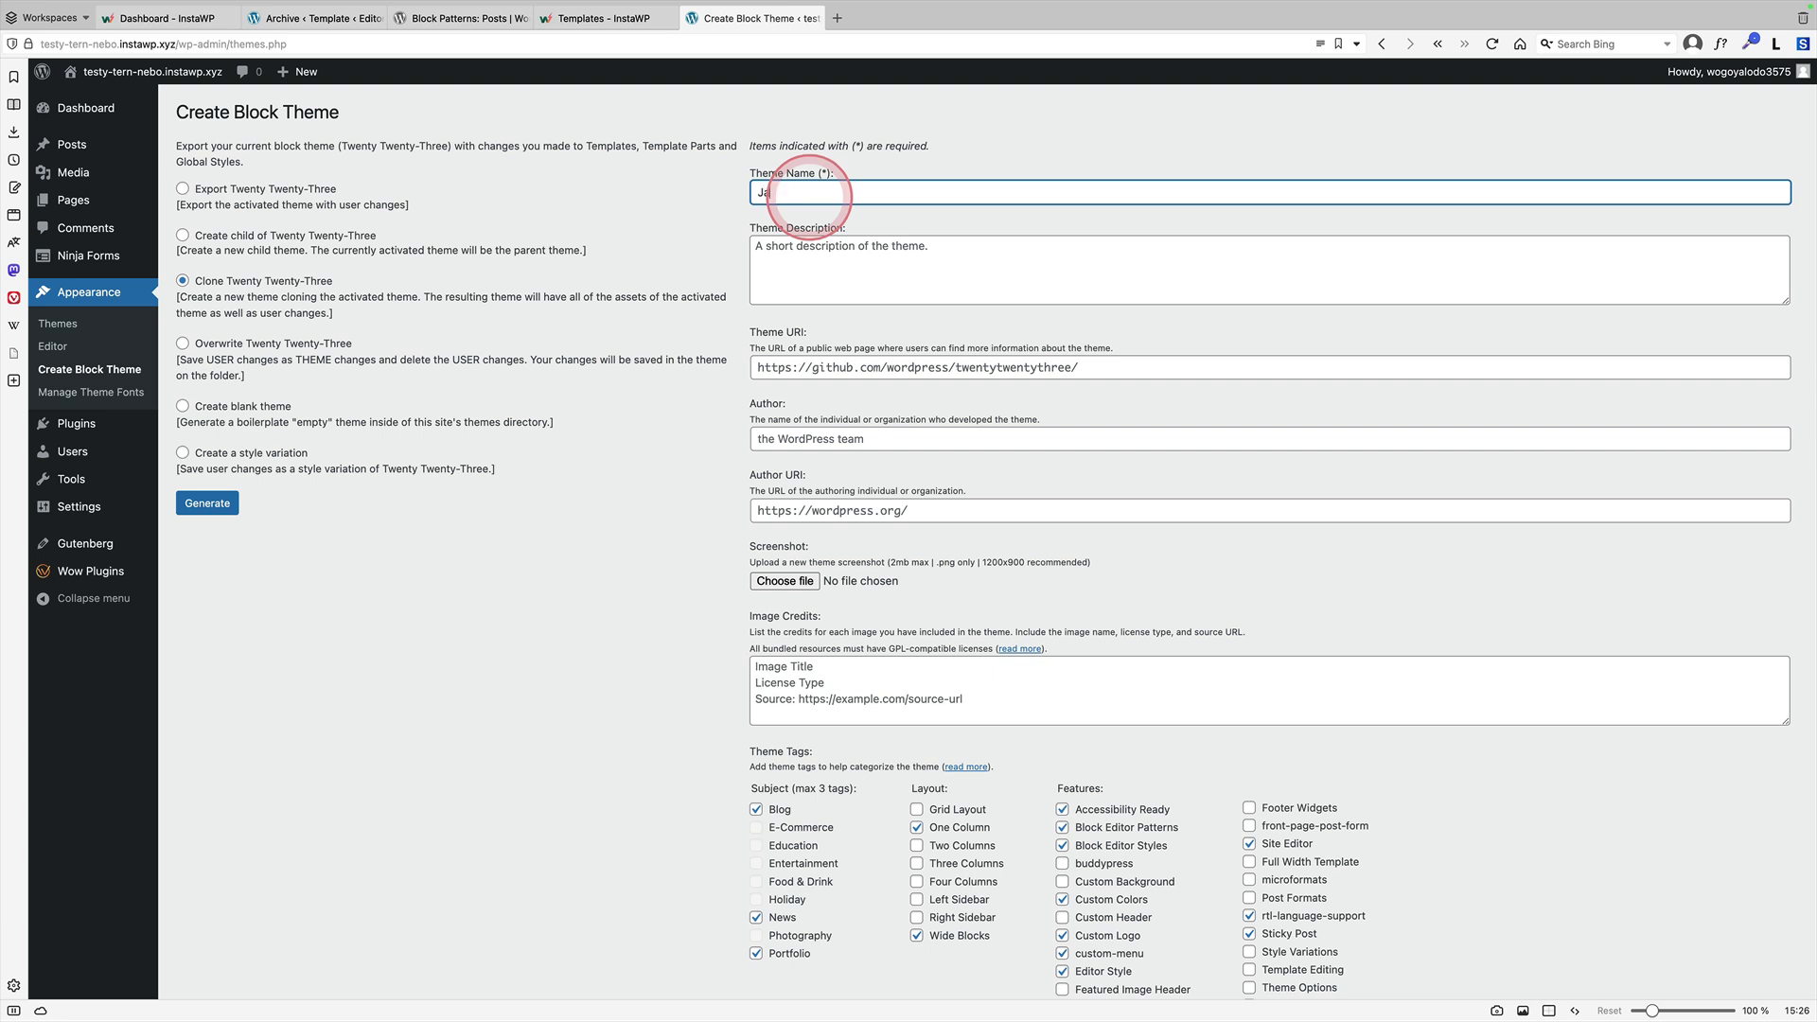
{"action": "type", "text": "Jamies Portfolio"}
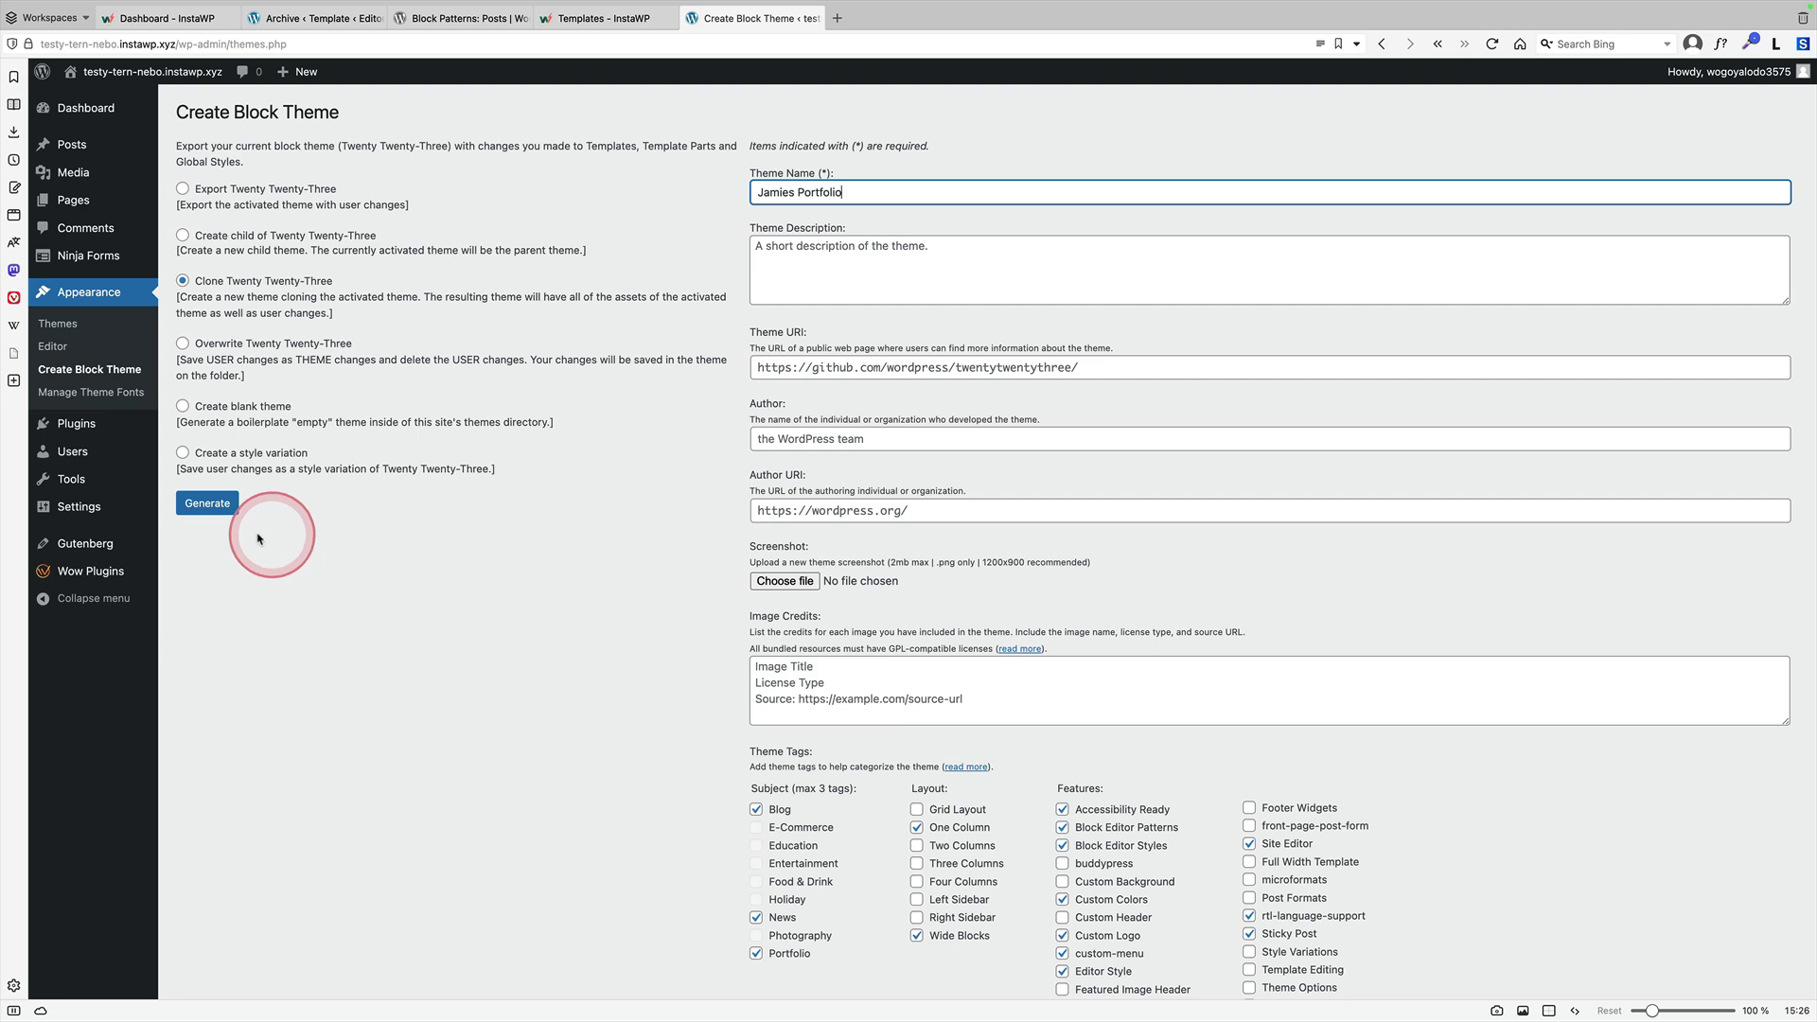
{"action": "left_click", "coordinate": [214, 504]}
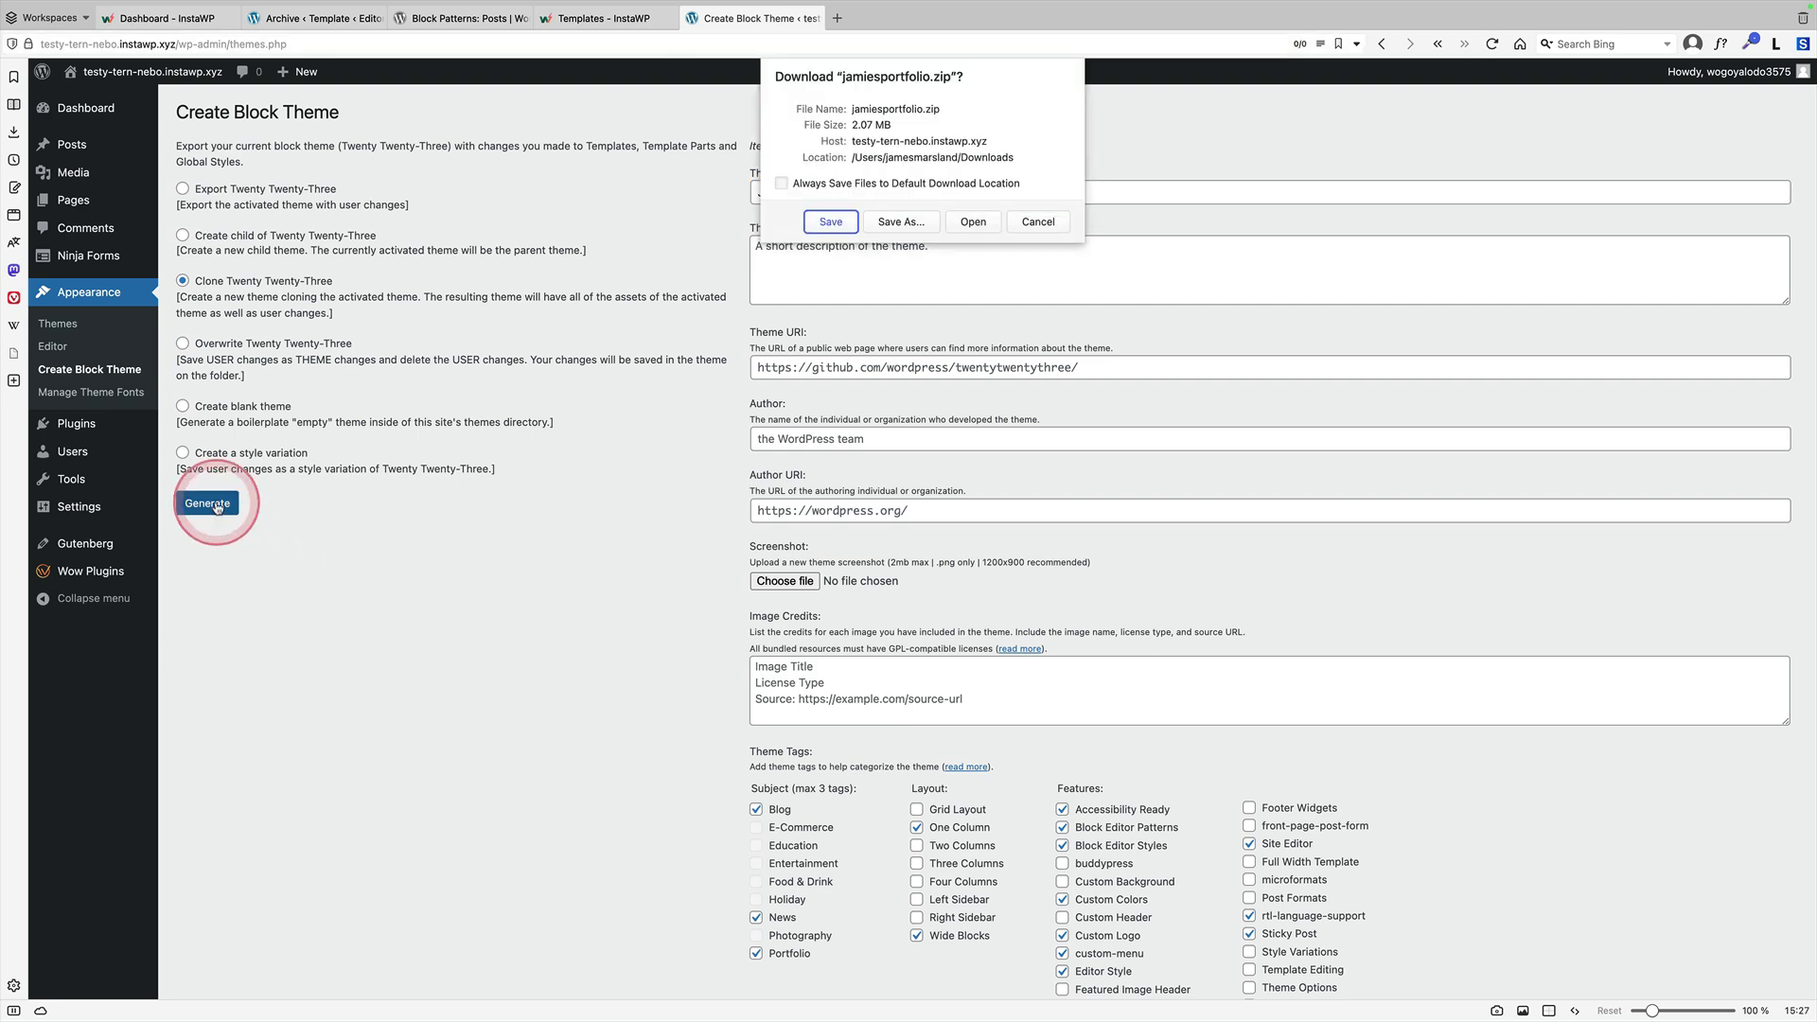
{"action": "left_click", "coordinate": [830, 223]}
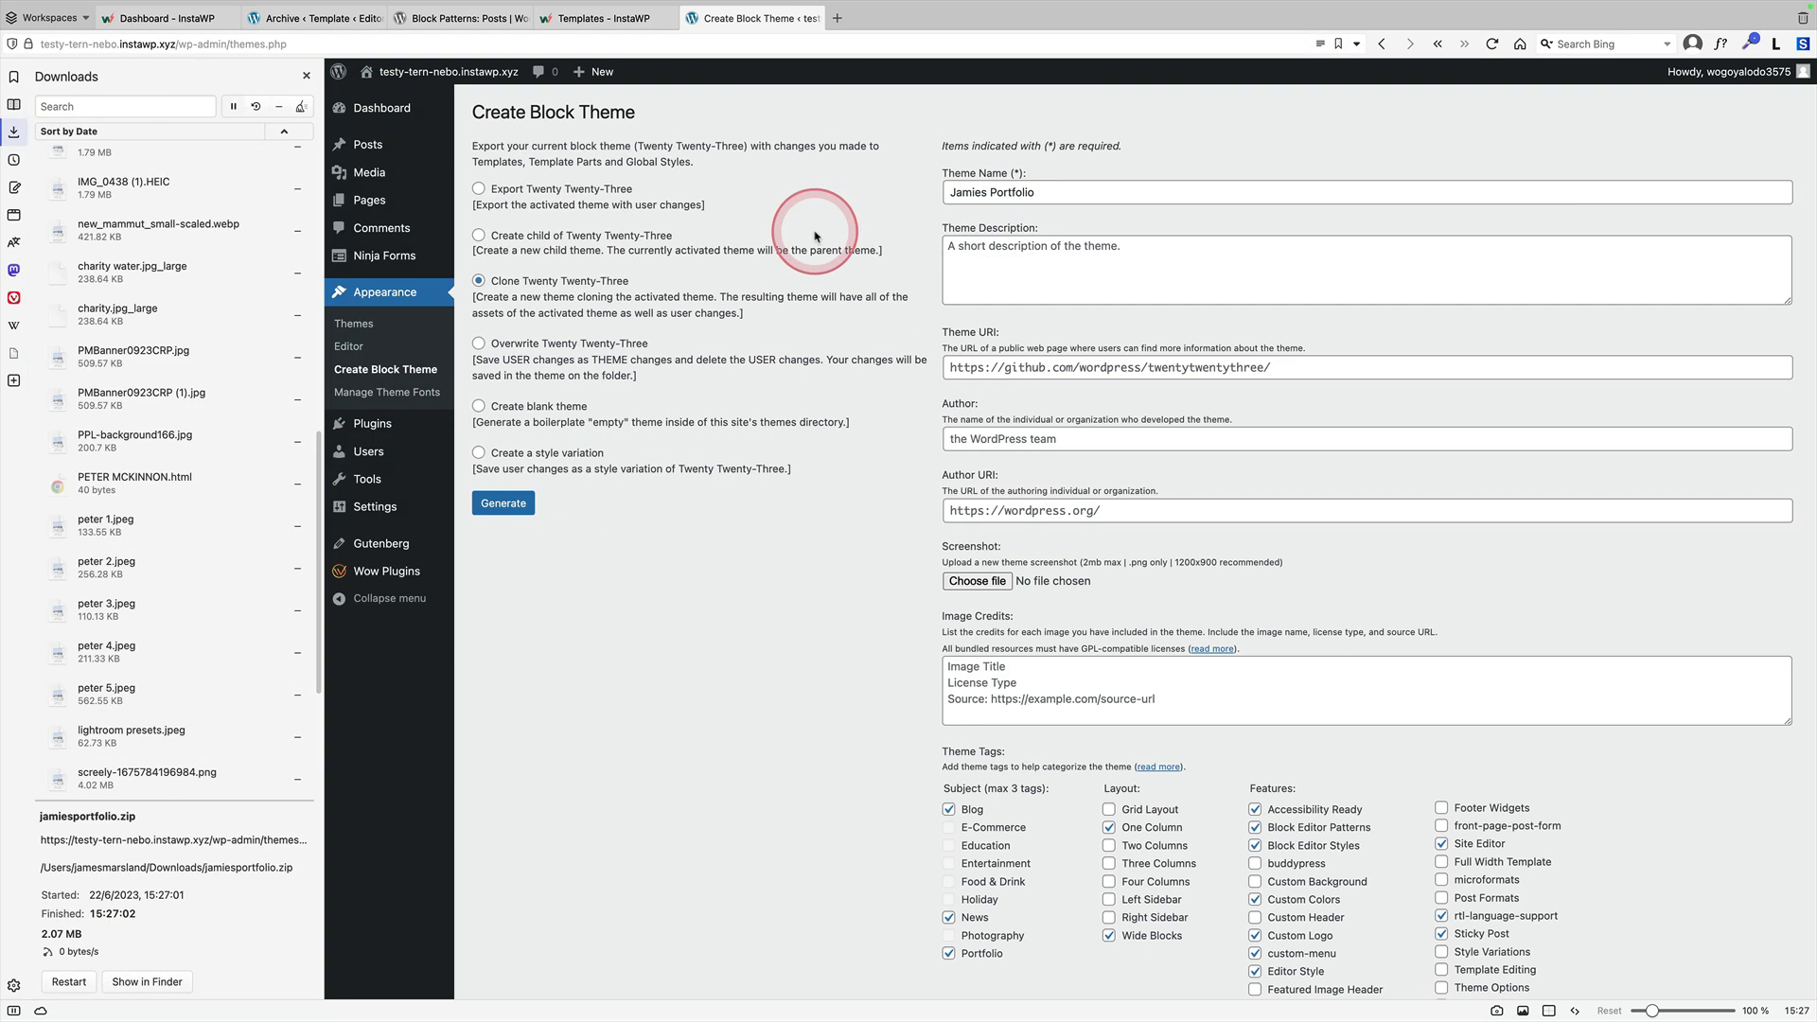
{"action": "left_click", "coordinate": [93, 854]}
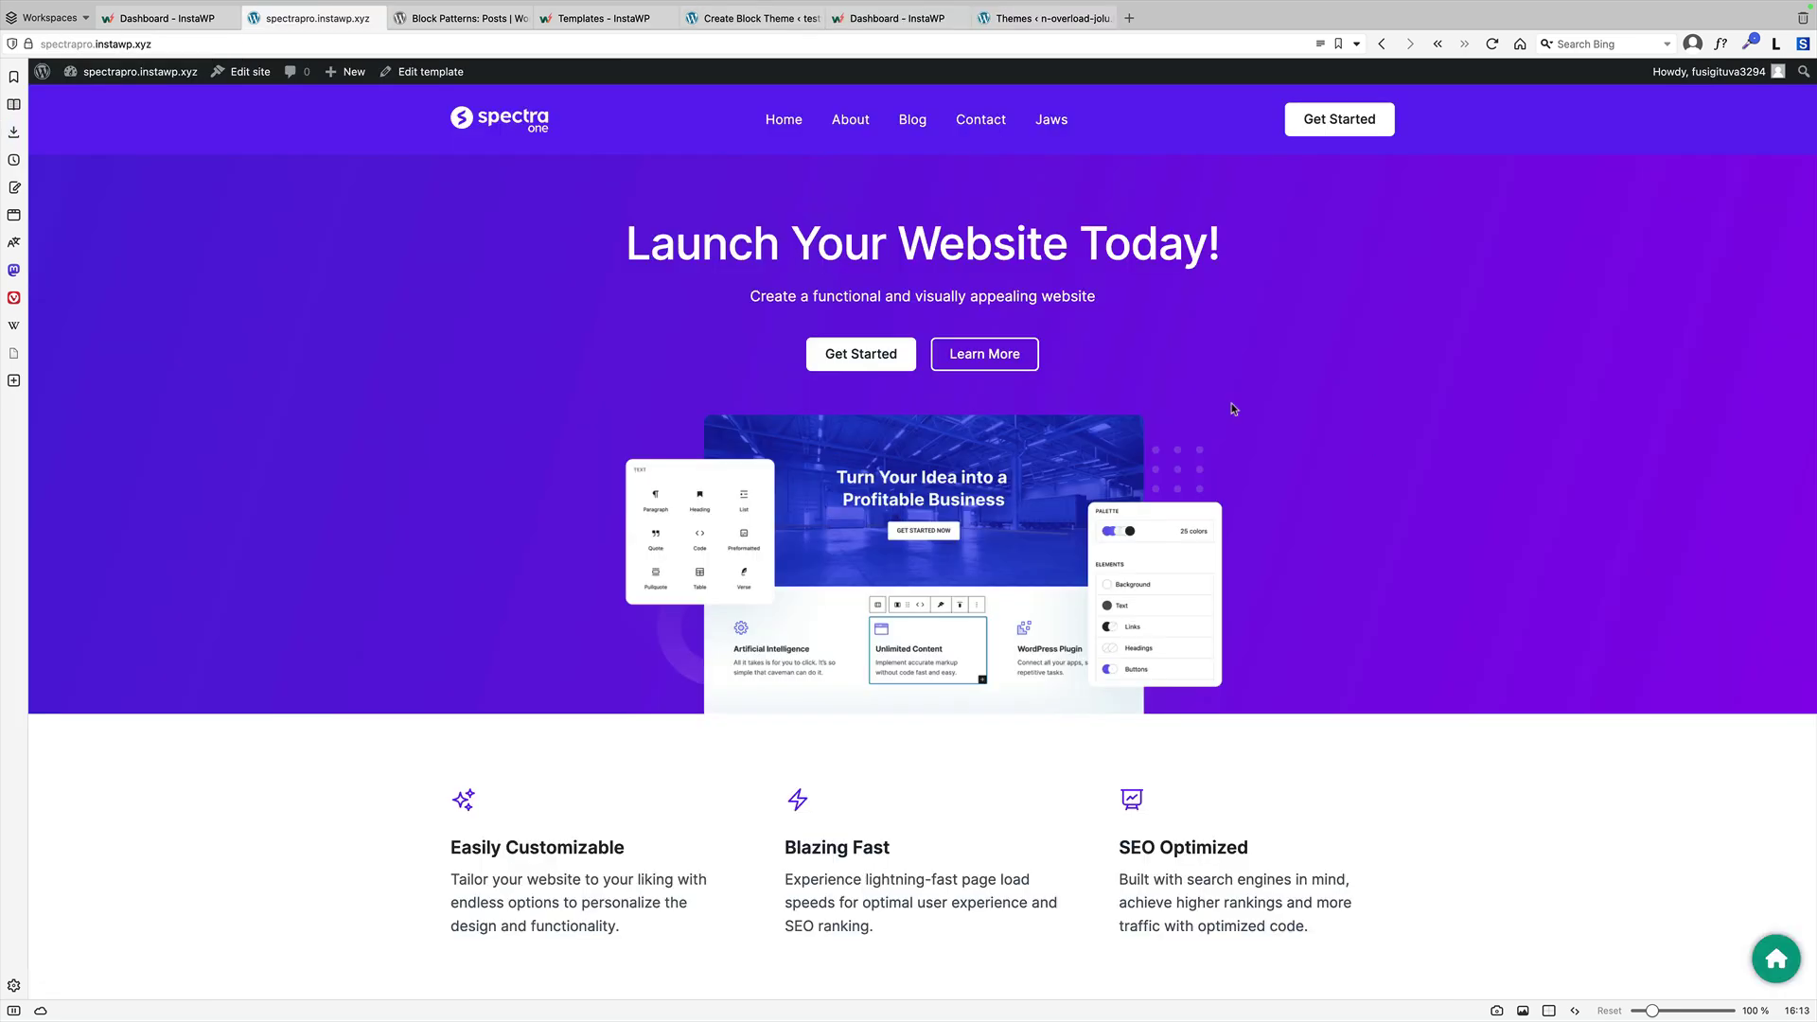
- Go to the installed Themes page and bring up the Add New theme upload option
{"action": "left_click", "coordinate": [418, 303]}
{"action": "left_click", "coordinate": [350, 300]}
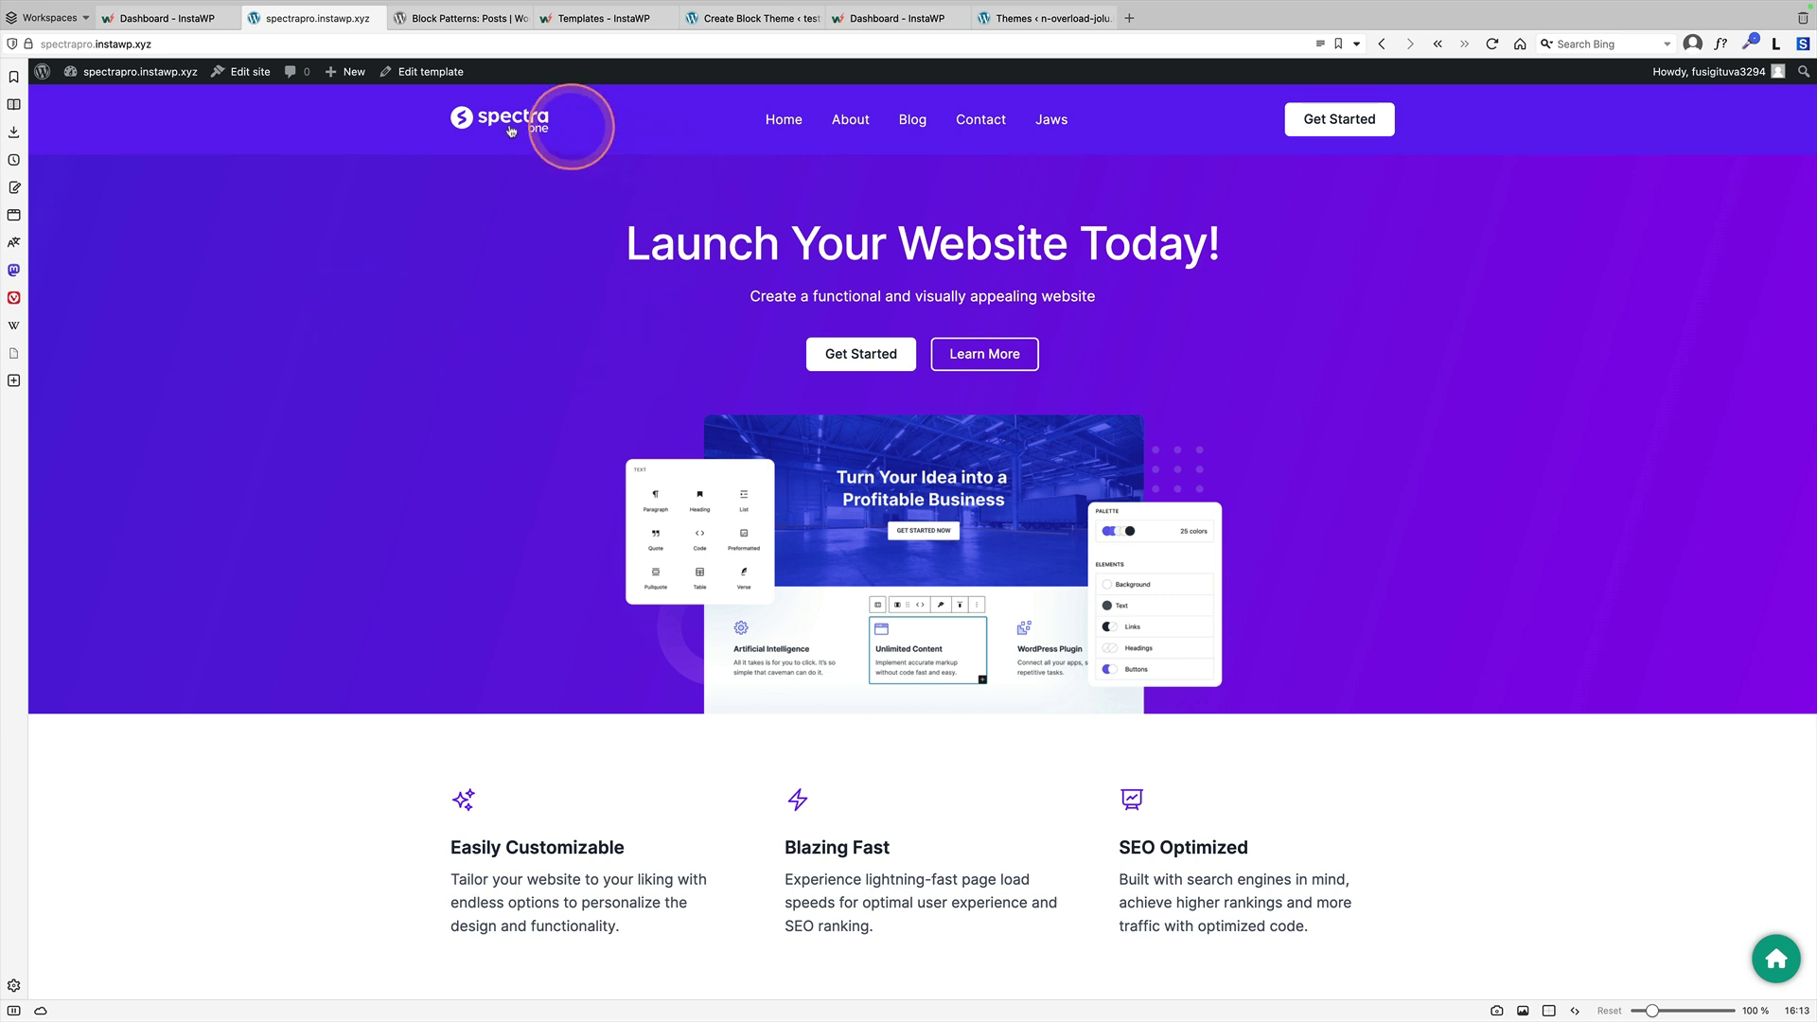
{"action": "mouse_move", "coordinate": [150, 82]}
{"action": "left_click", "coordinate": [98, 127]}
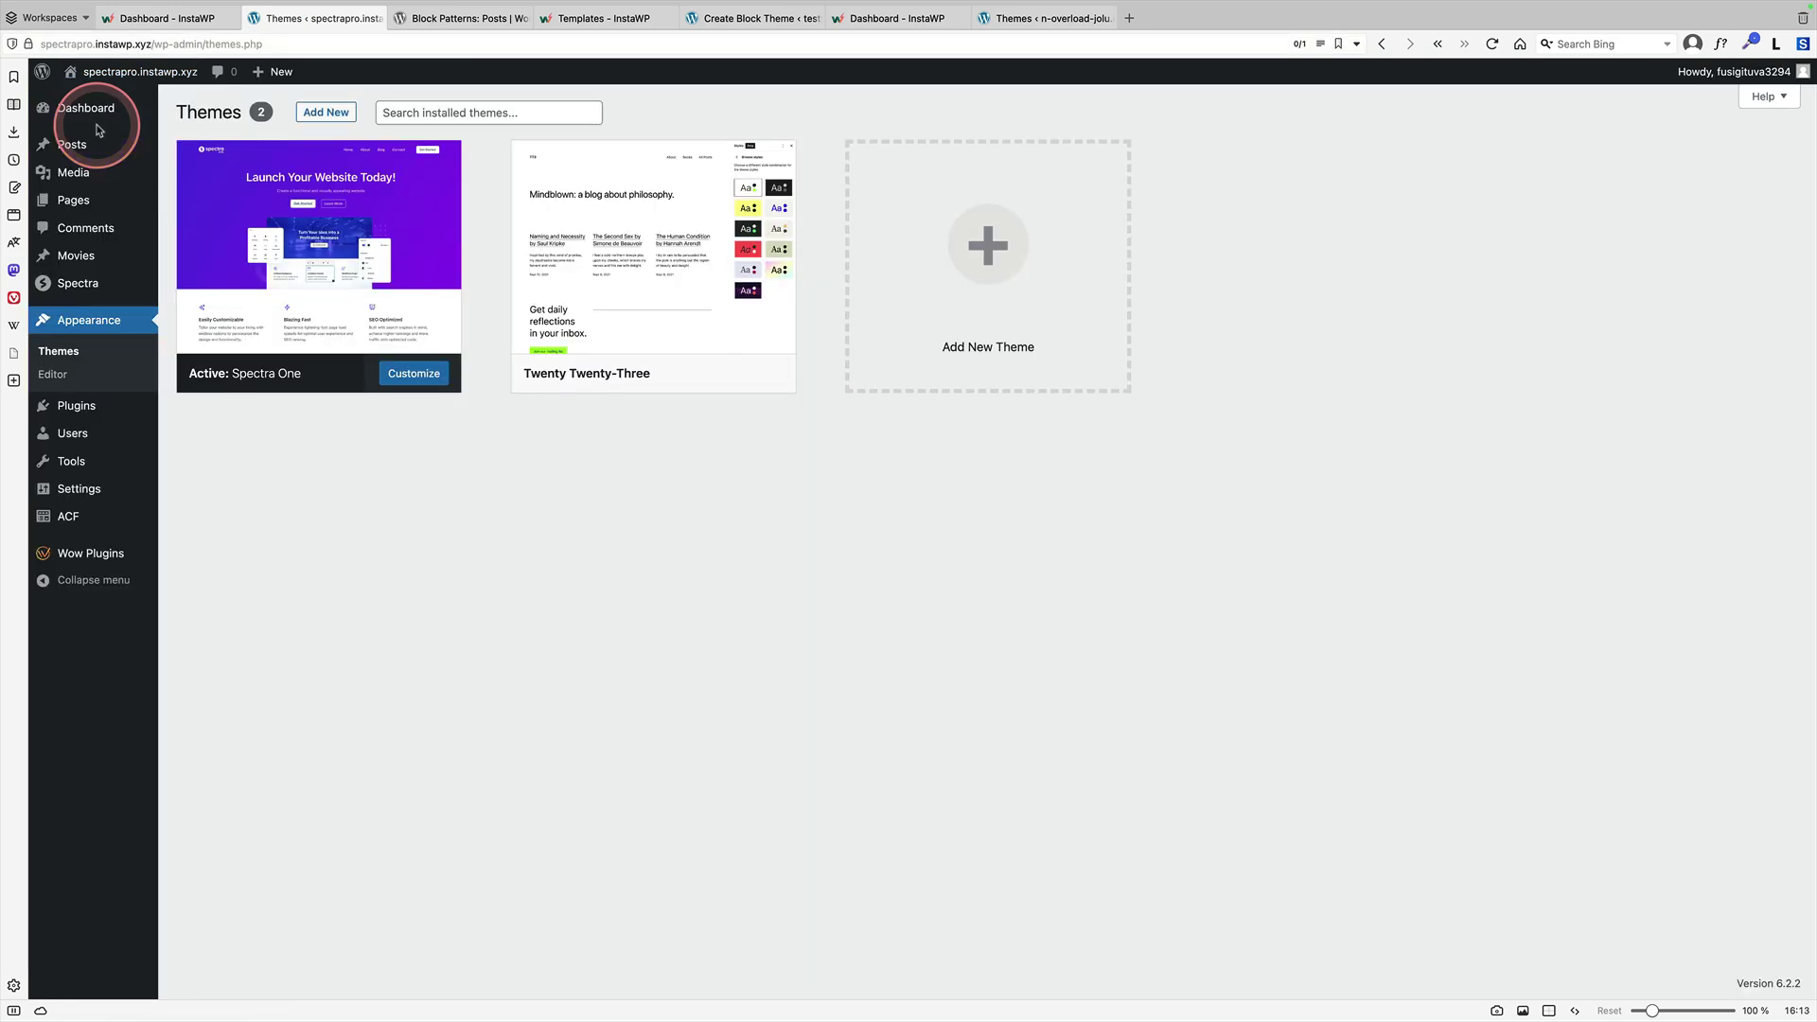
{"action": "left_click", "coordinate": [988, 251]}
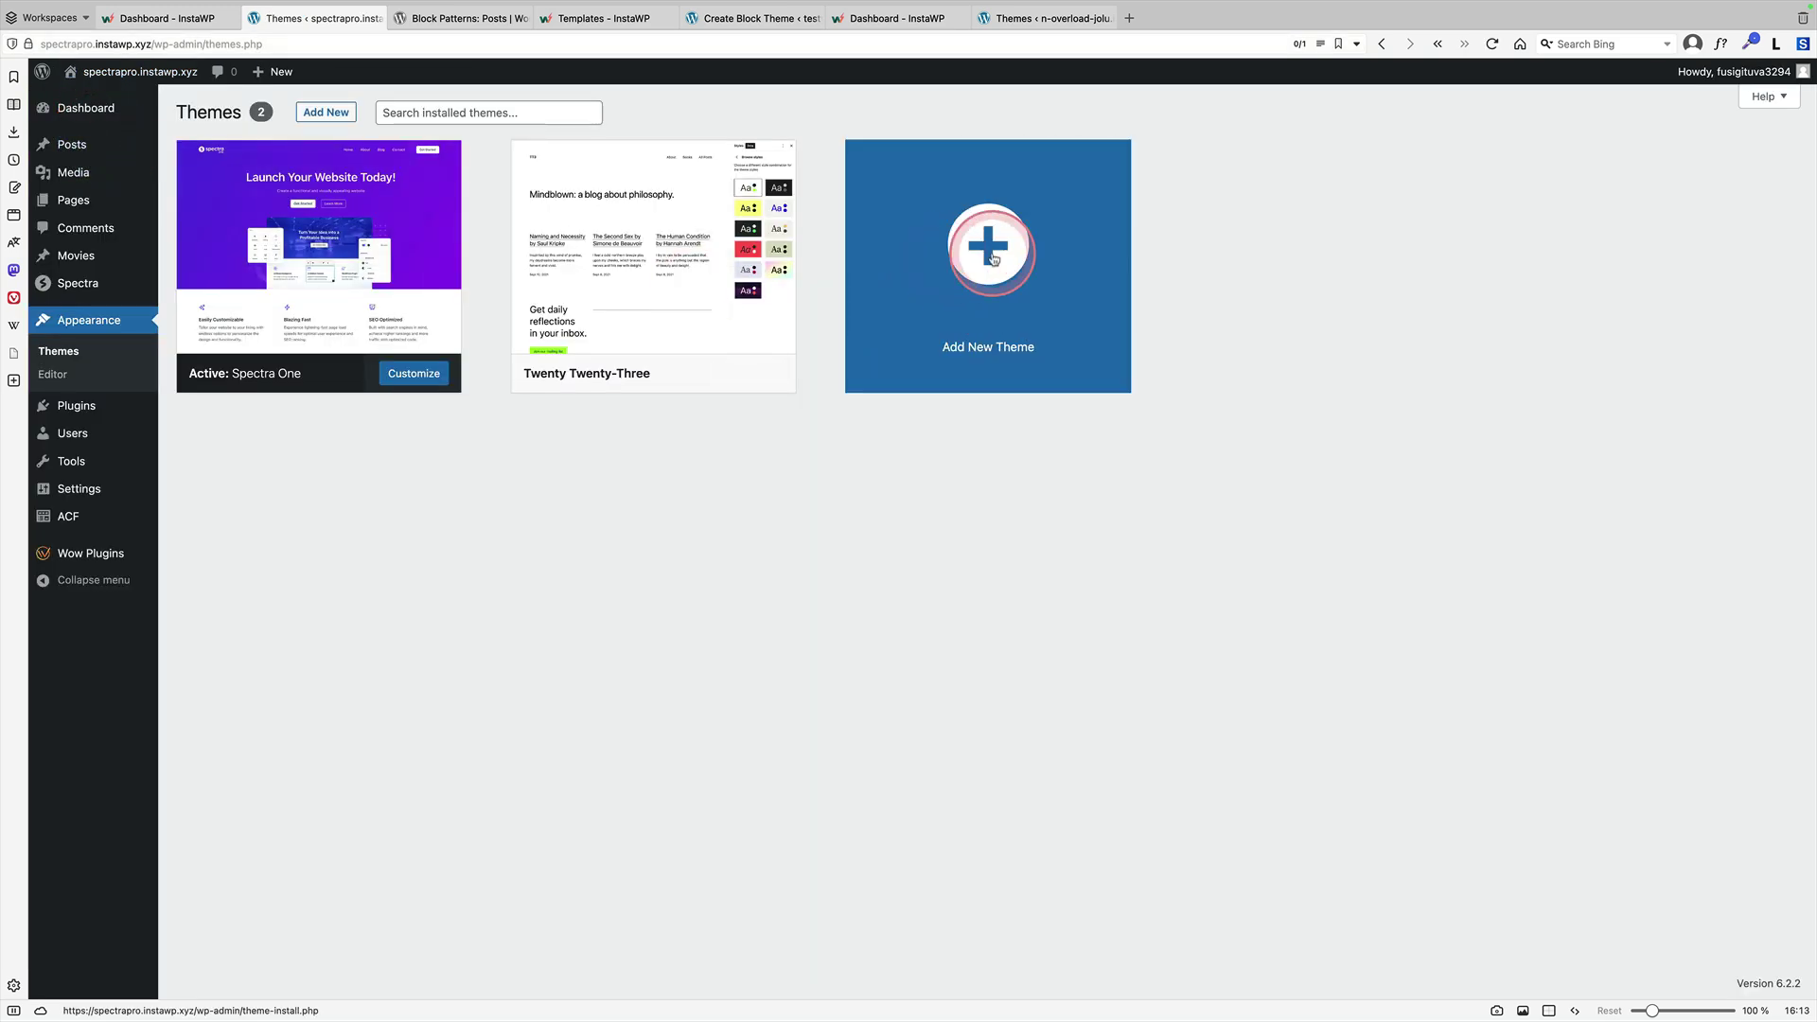
{"action": "left_click", "coordinate": [329, 113]}
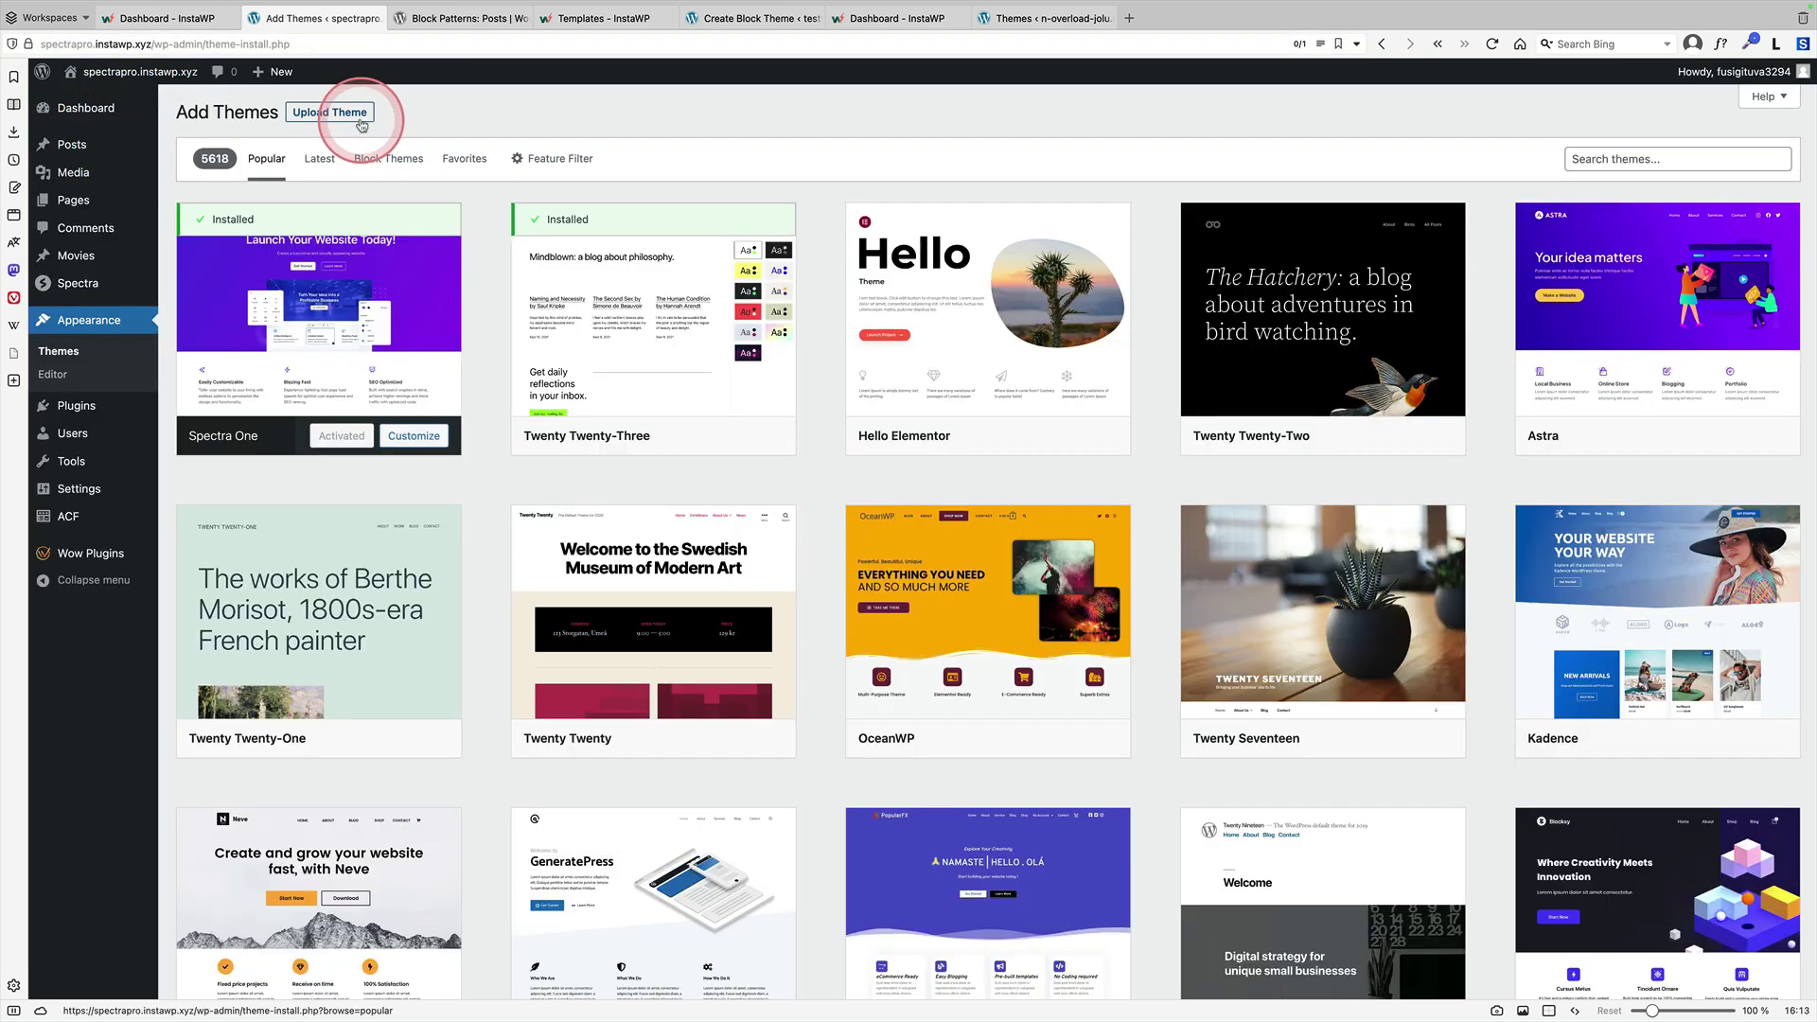
- Upload and install jamieportfolio.zip, then activate the Jamie Portfolio theme
{"action": "left_click", "coordinate": [837, 261]}
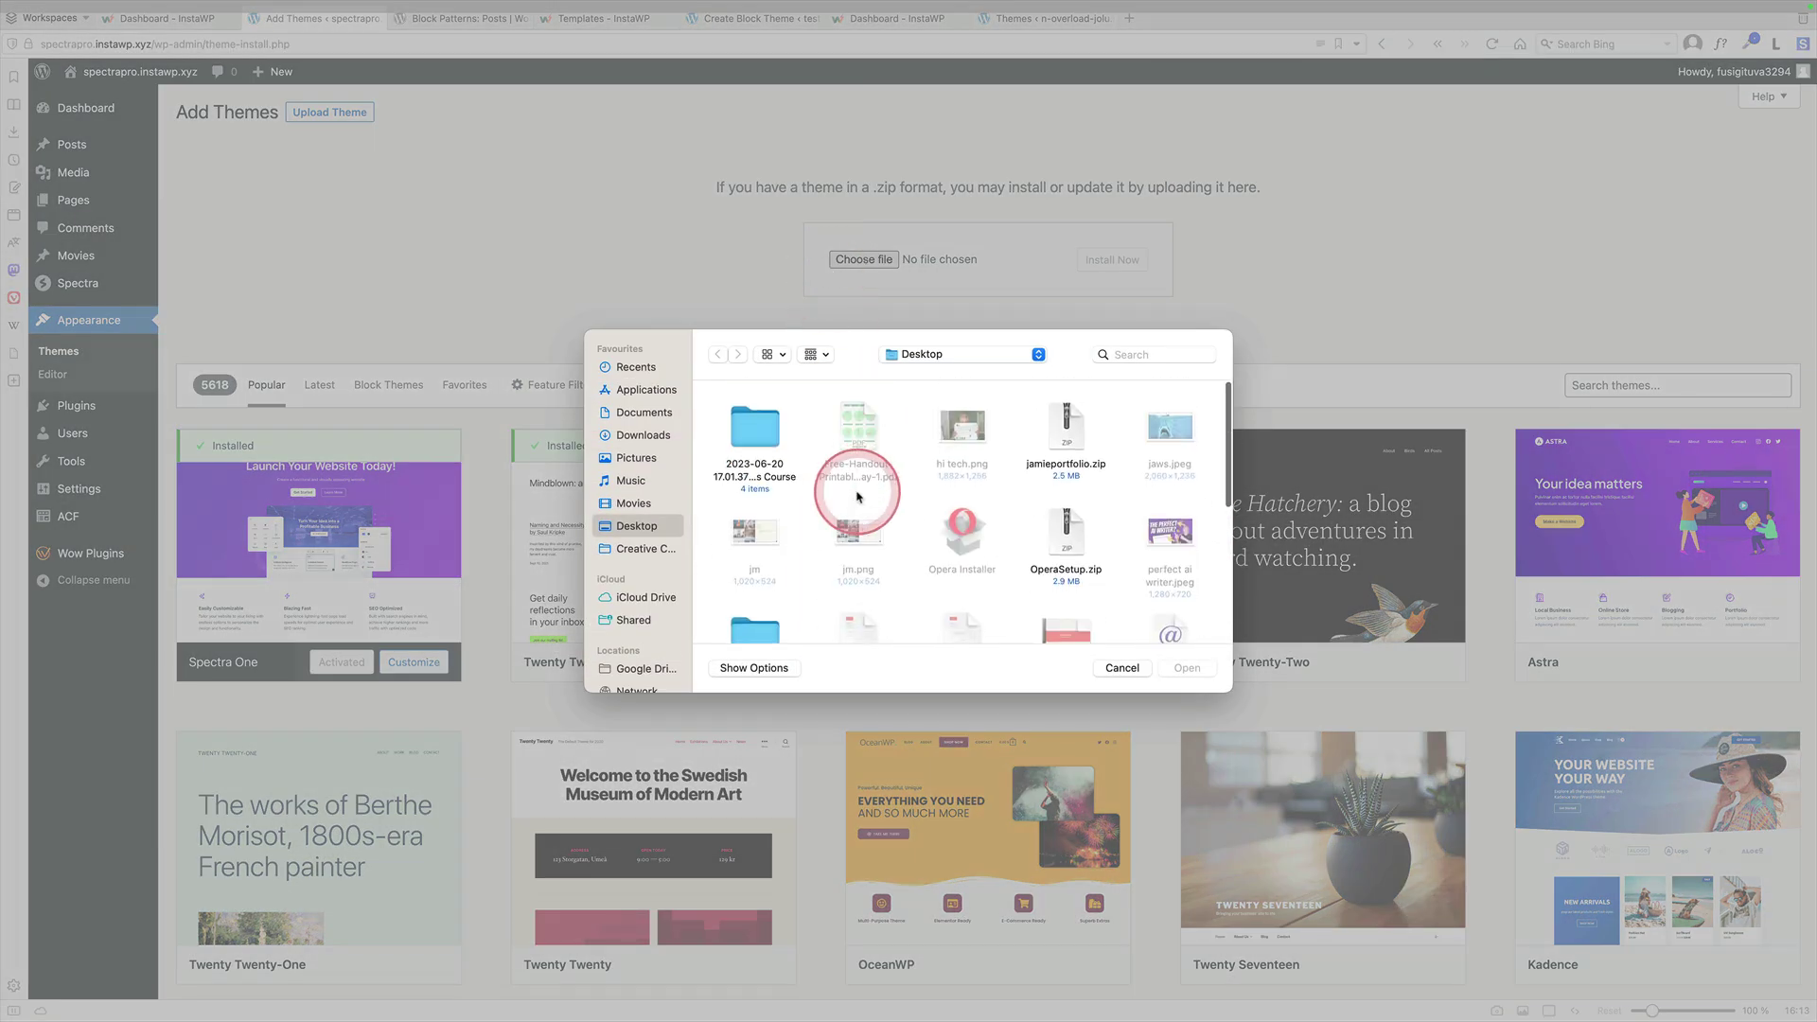
{"action": "double_click", "coordinate": [1061, 432]}
{"action": "left_click", "coordinate": [1103, 260]}
{"action": "left_click", "coordinate": [530, 209]}
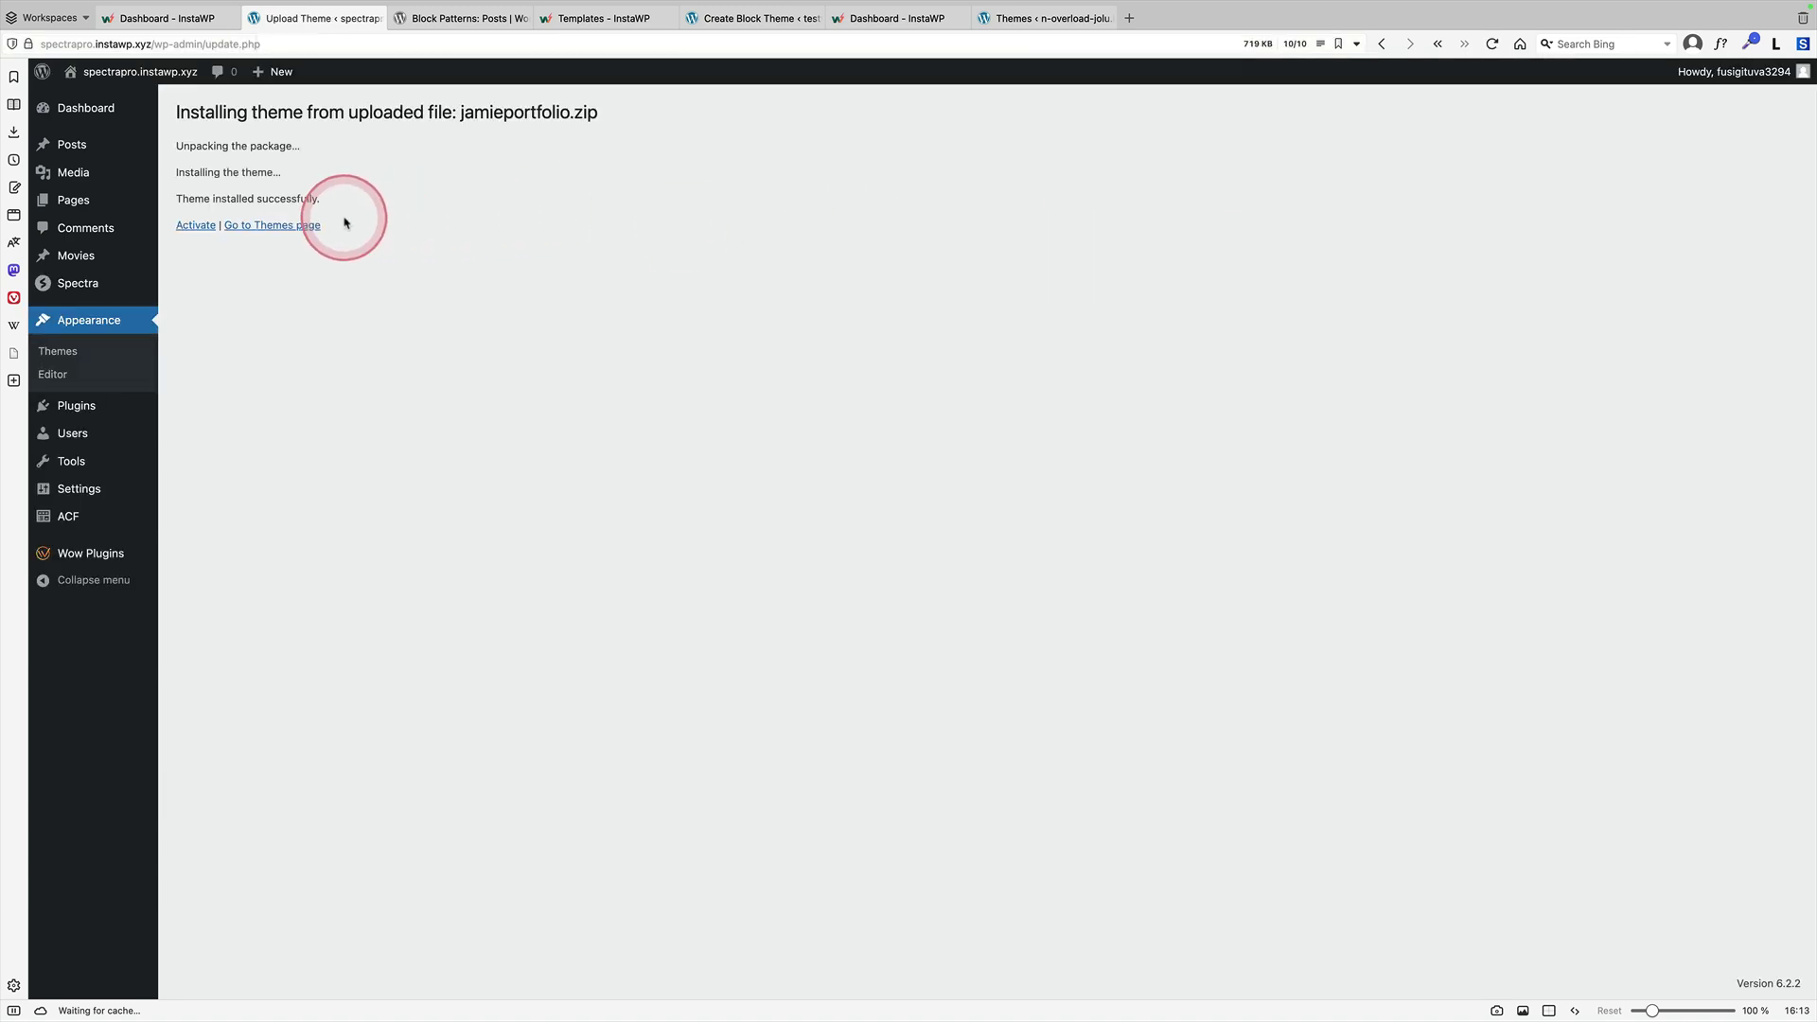
{"action": "left_click", "coordinate": [194, 225]}
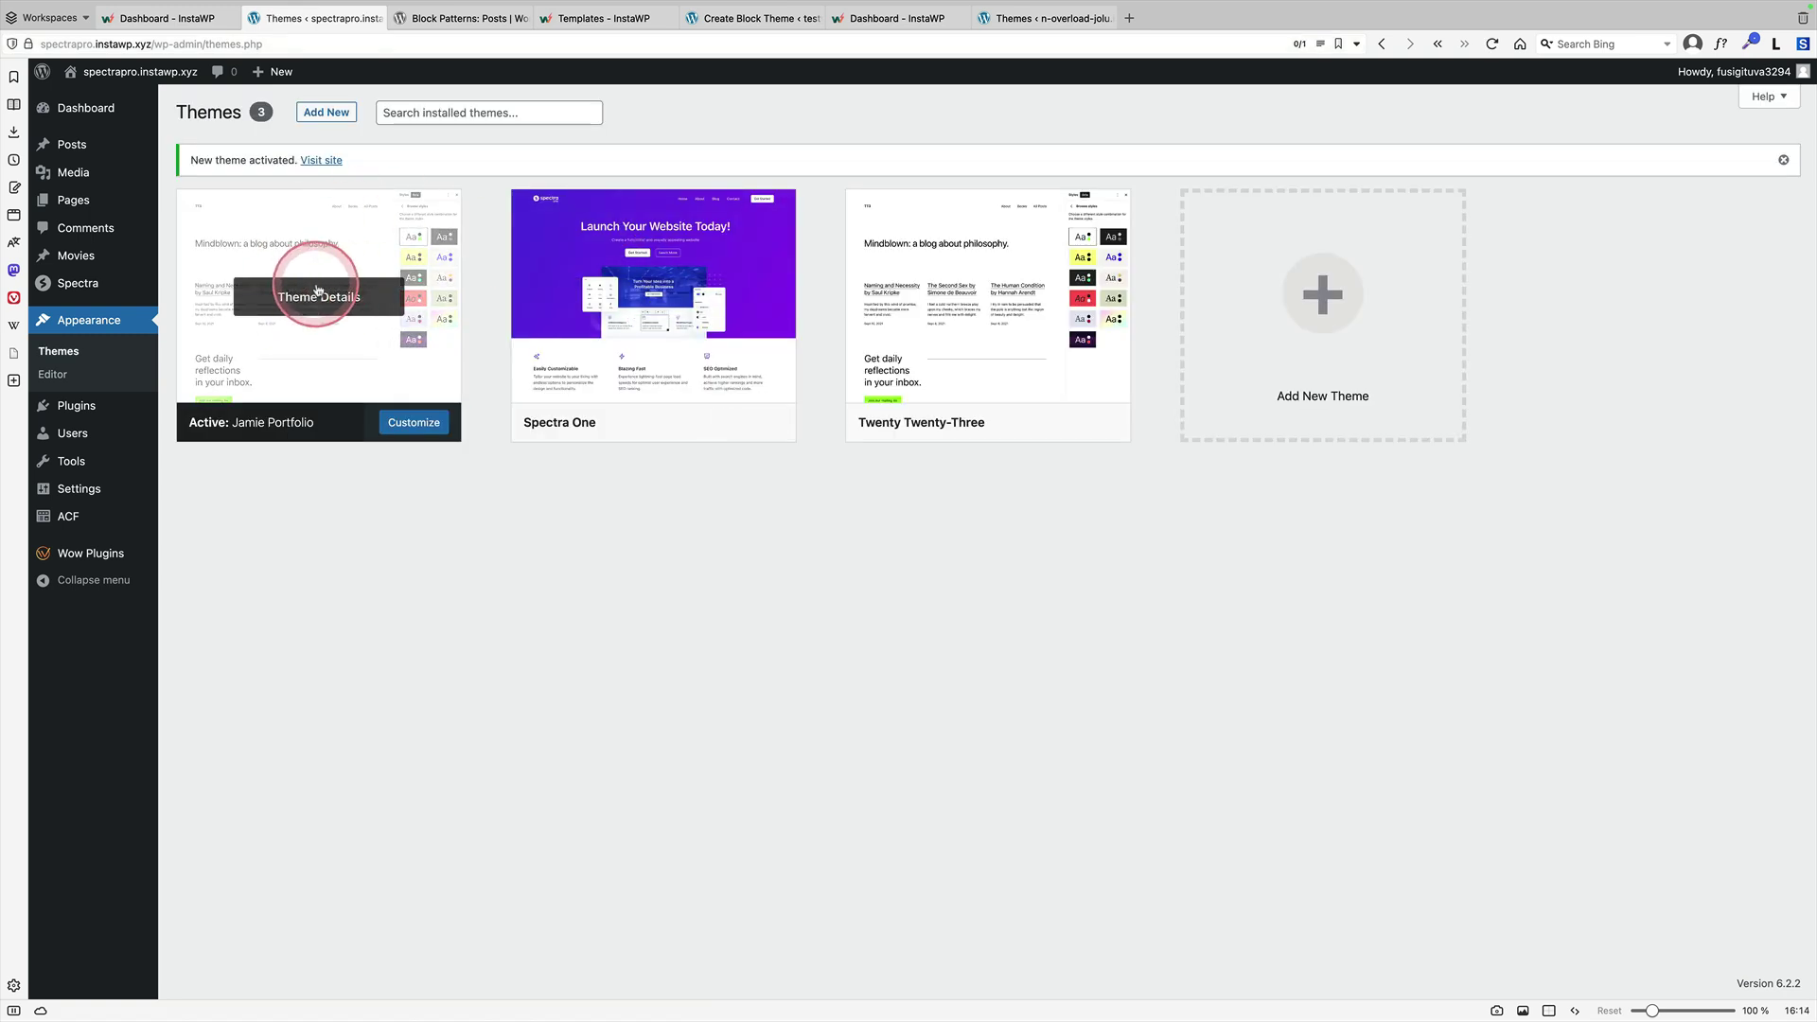
- Visit the live site and scroll through the portfolio home page
{"action": "left_click", "coordinate": [321, 161]}
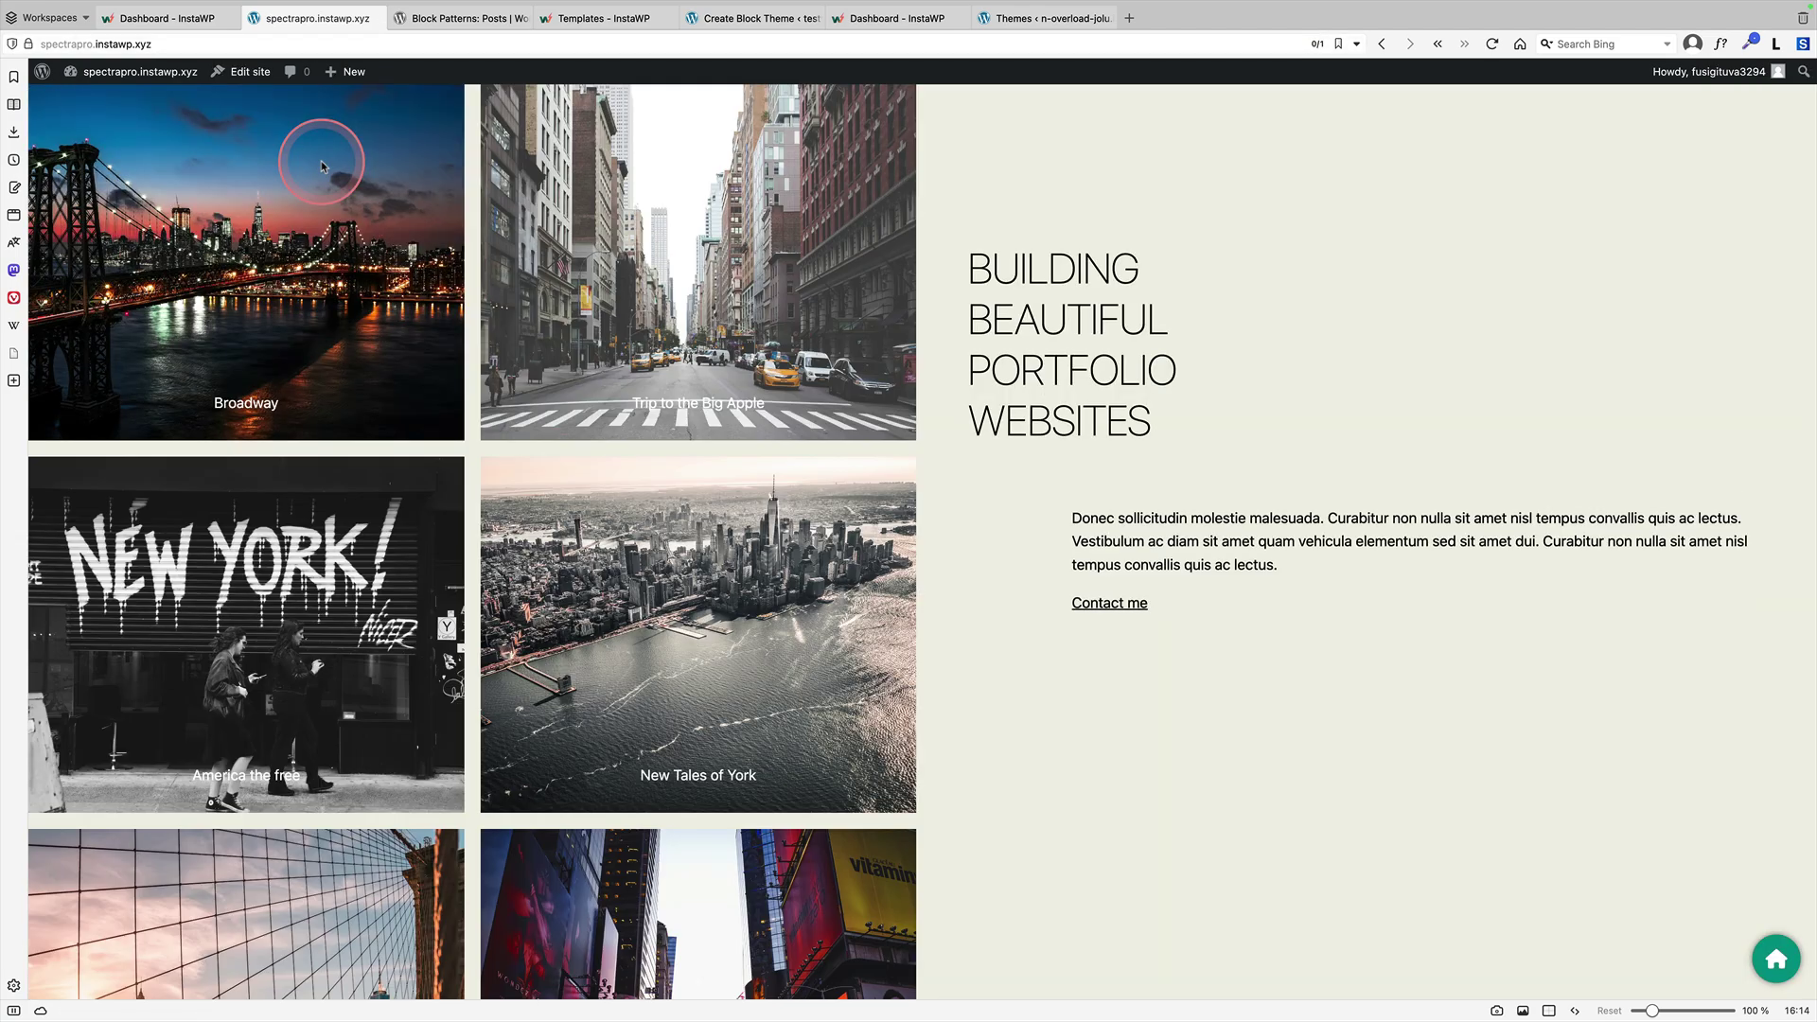
{"action": "left_click", "coordinate": [1088, 712]}
{"action": "scroll", "coordinate": [1088, 711], "scroll_direction": "down", "scroll_amount": 3}
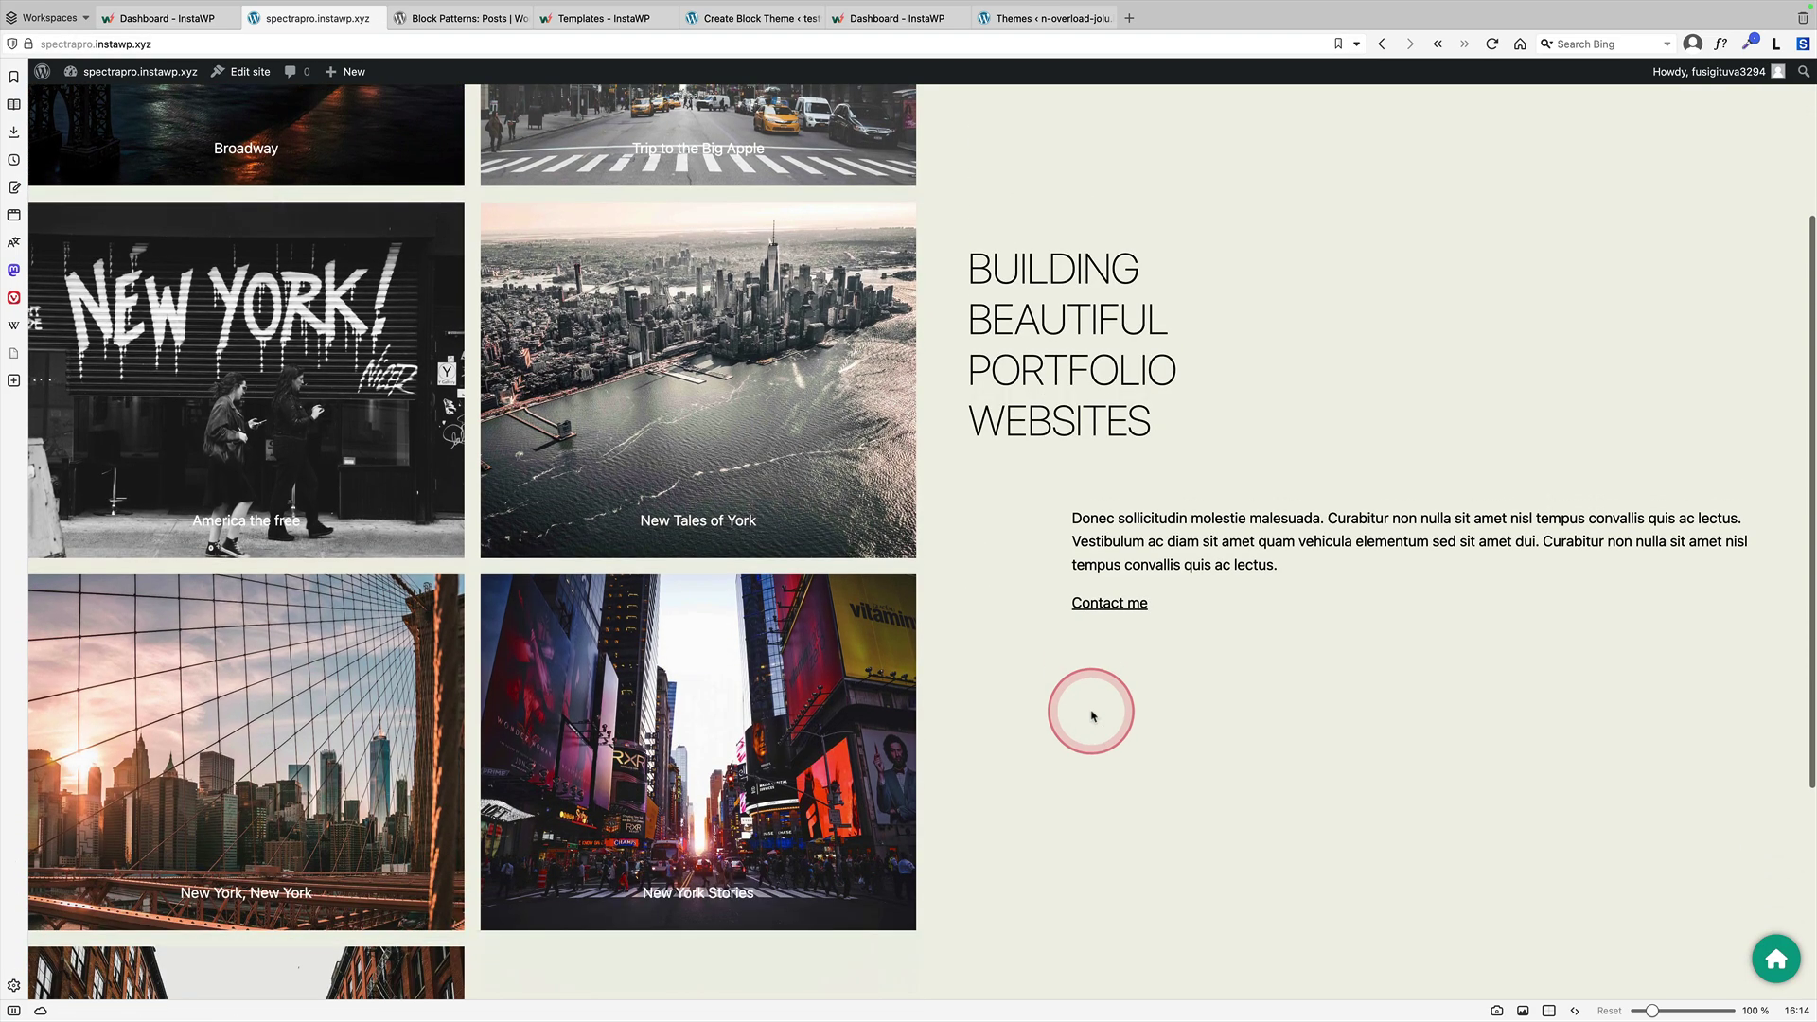
{"action": "scroll", "coordinate": [1091, 715], "scroll_direction": "down", "scroll_amount": 2}
{"action": "scroll", "coordinate": [1091, 715], "scroll_direction": "up", "scroll_amount": 5}
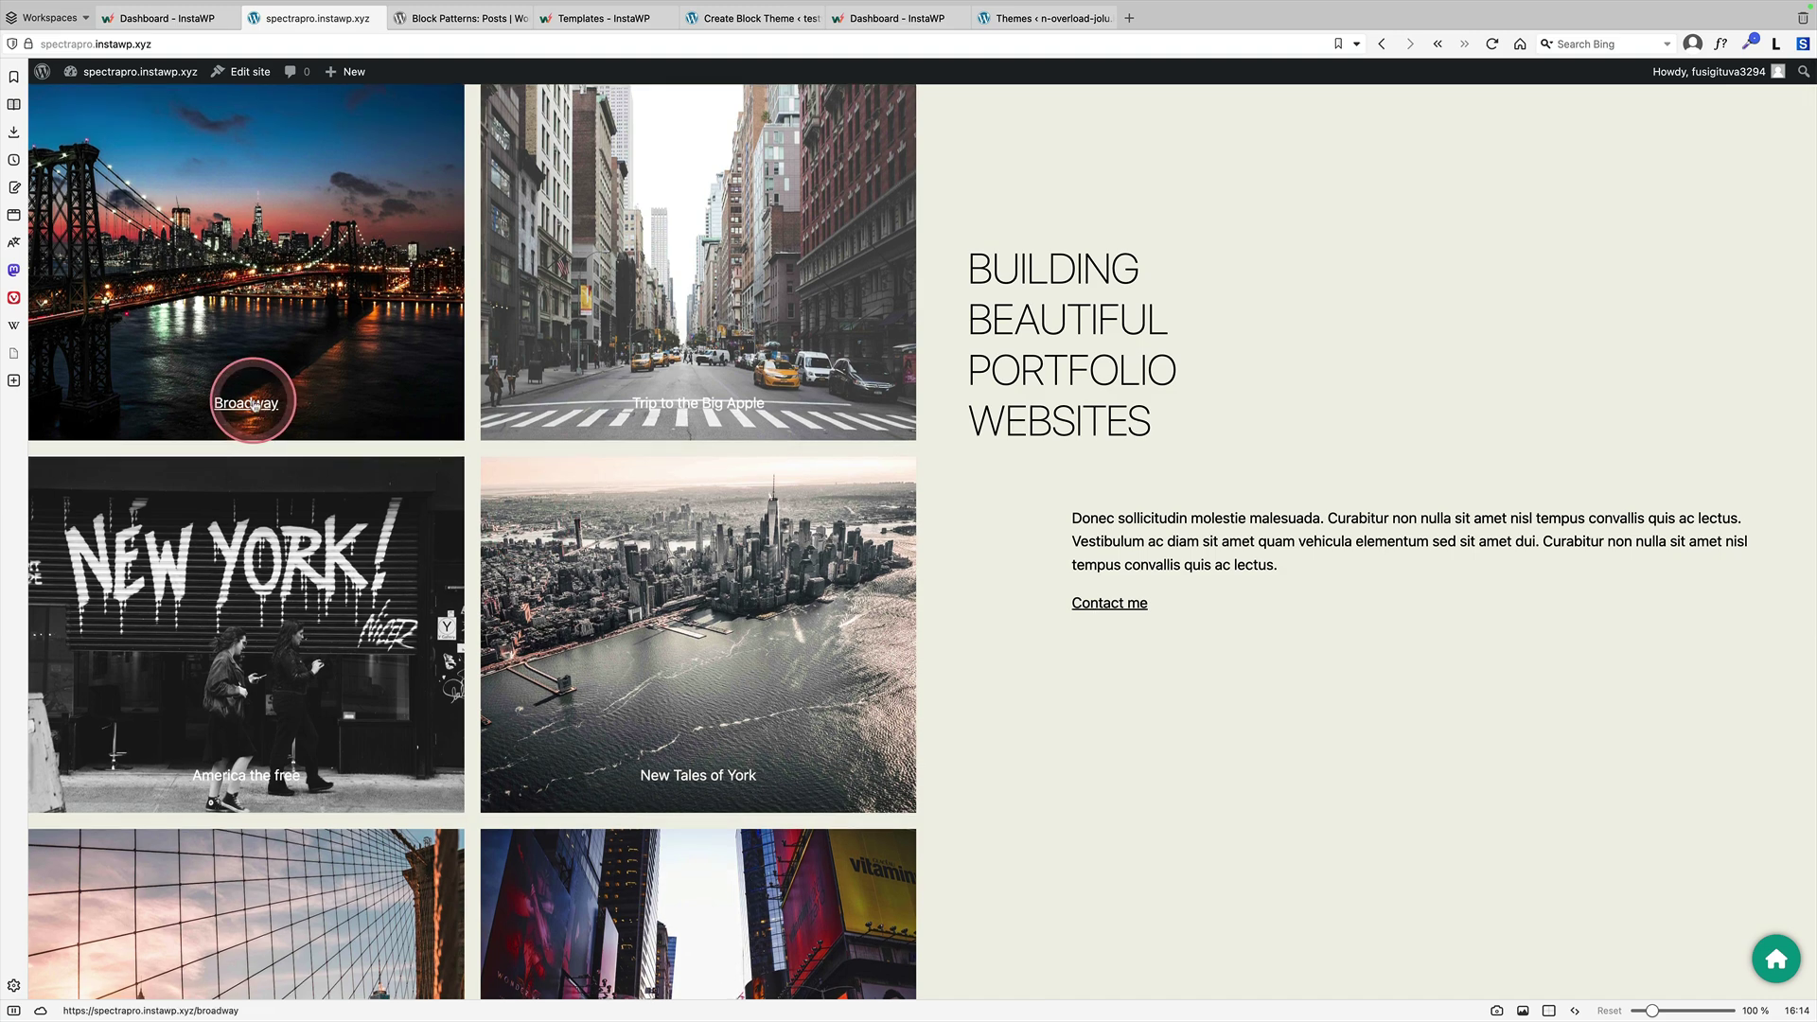
- View the Broadway and Trip to the Big Apple posts, returning home after each
{"action": "left_click", "coordinate": [253, 405]}
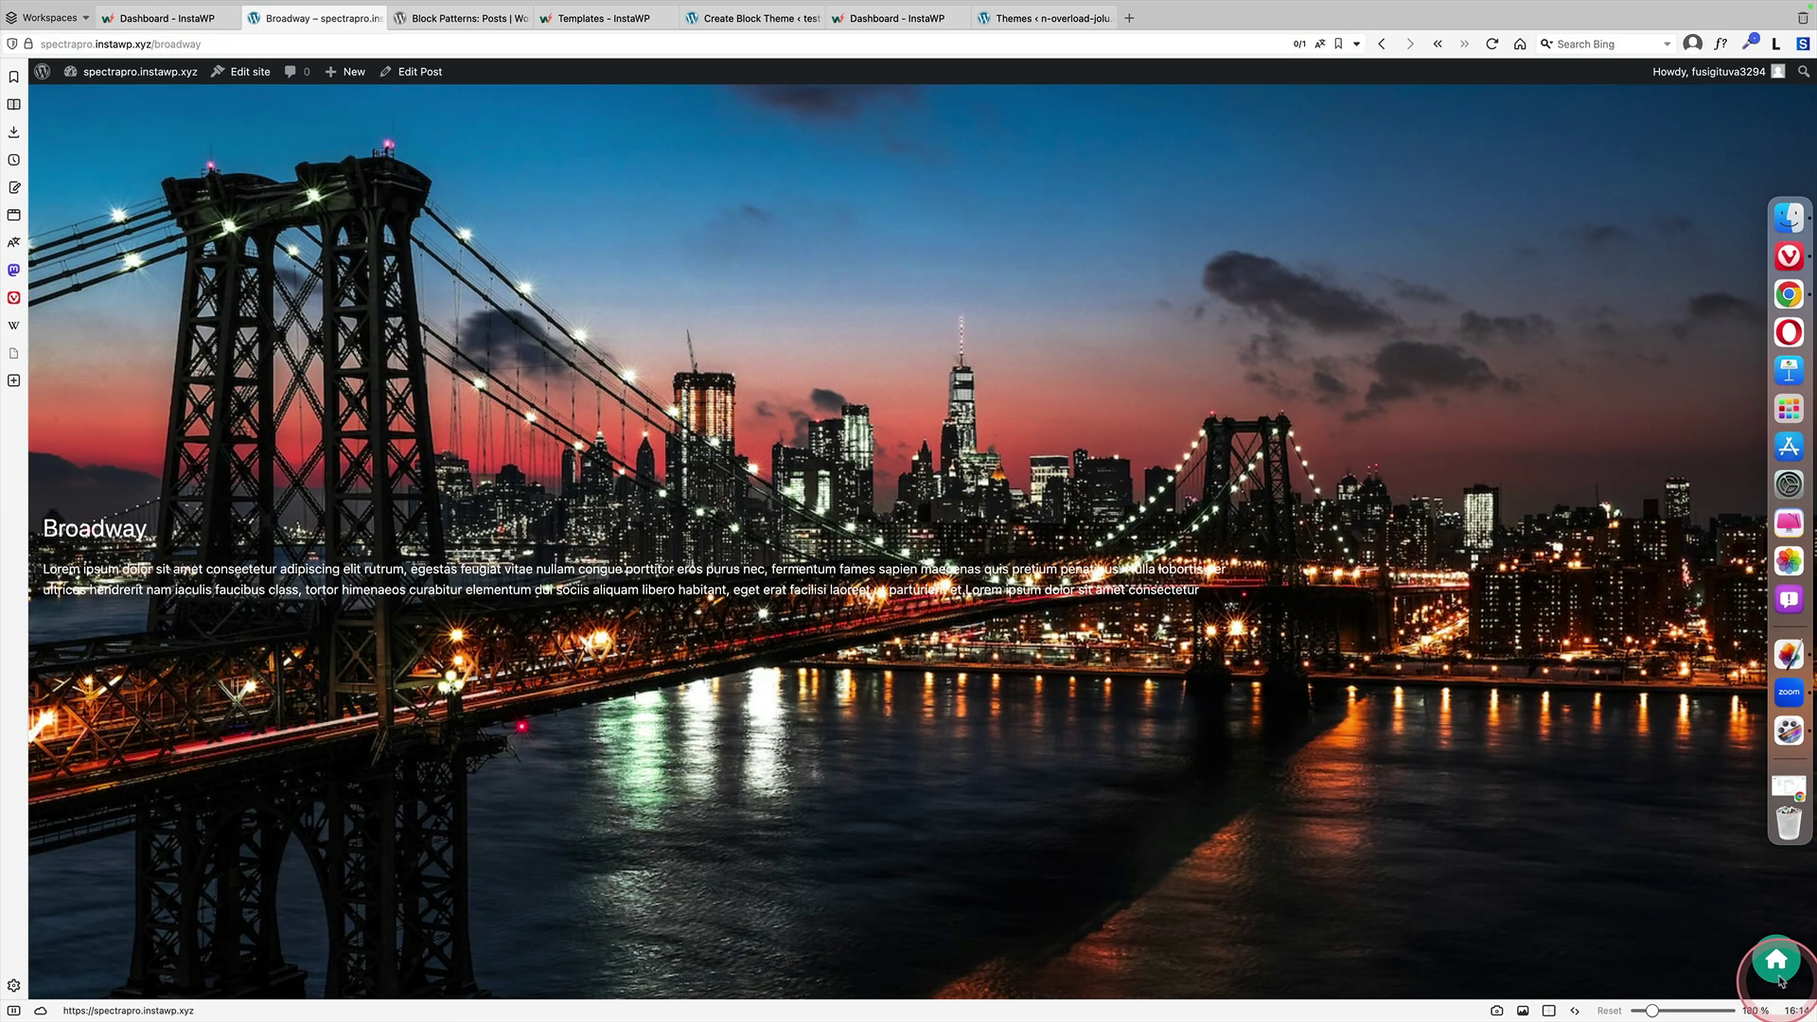
{"action": "left_click", "coordinate": [1777, 975]}
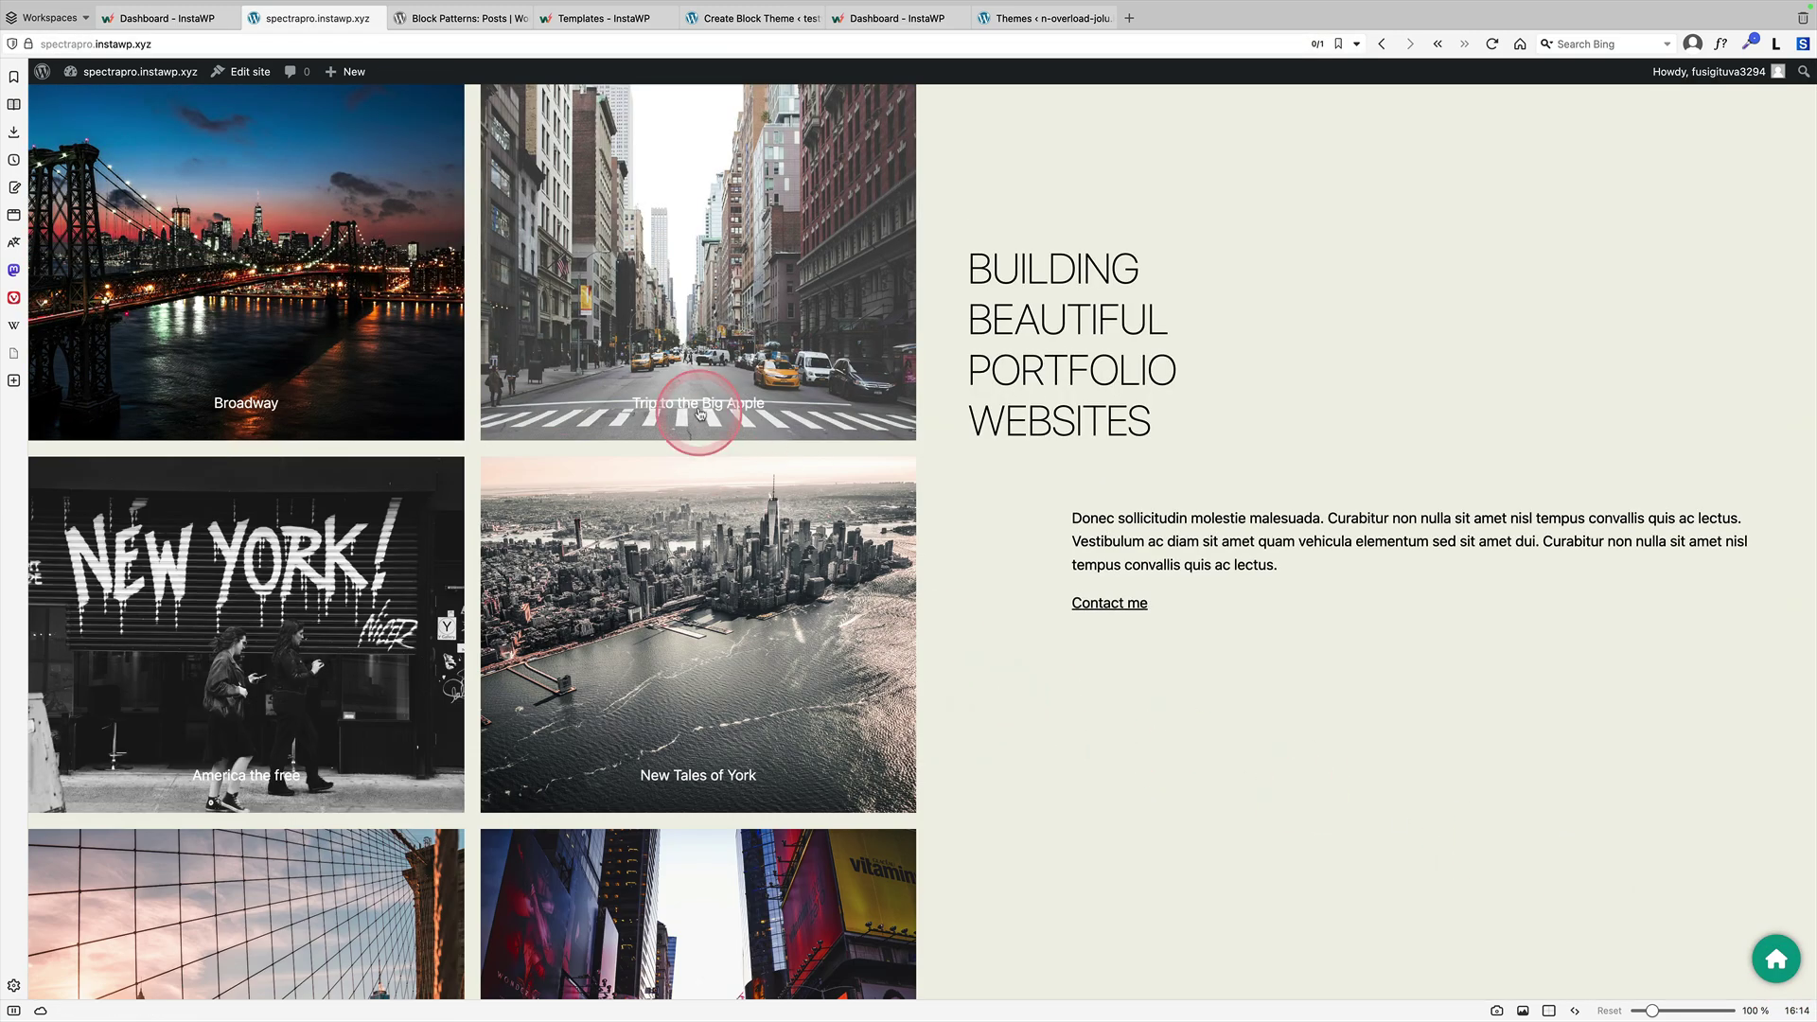
{"action": "left_click", "coordinate": [700, 412]}
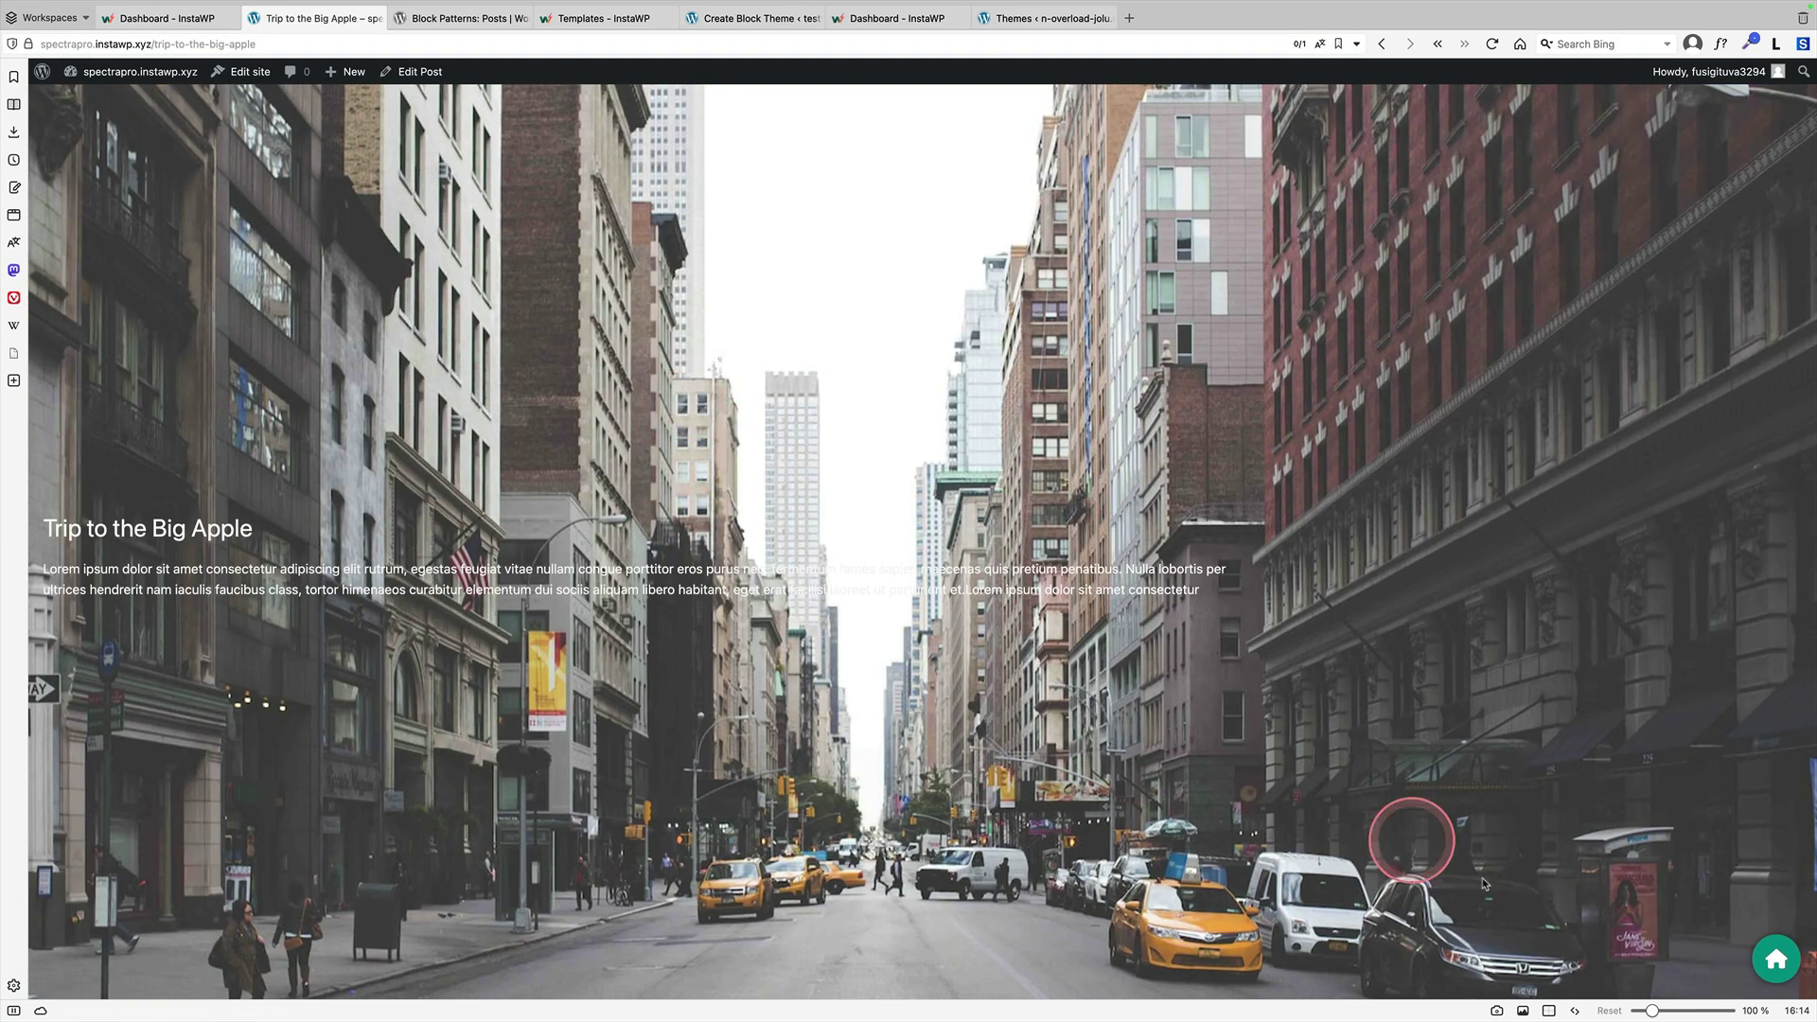
{"action": "left_click", "coordinate": [1776, 959]}
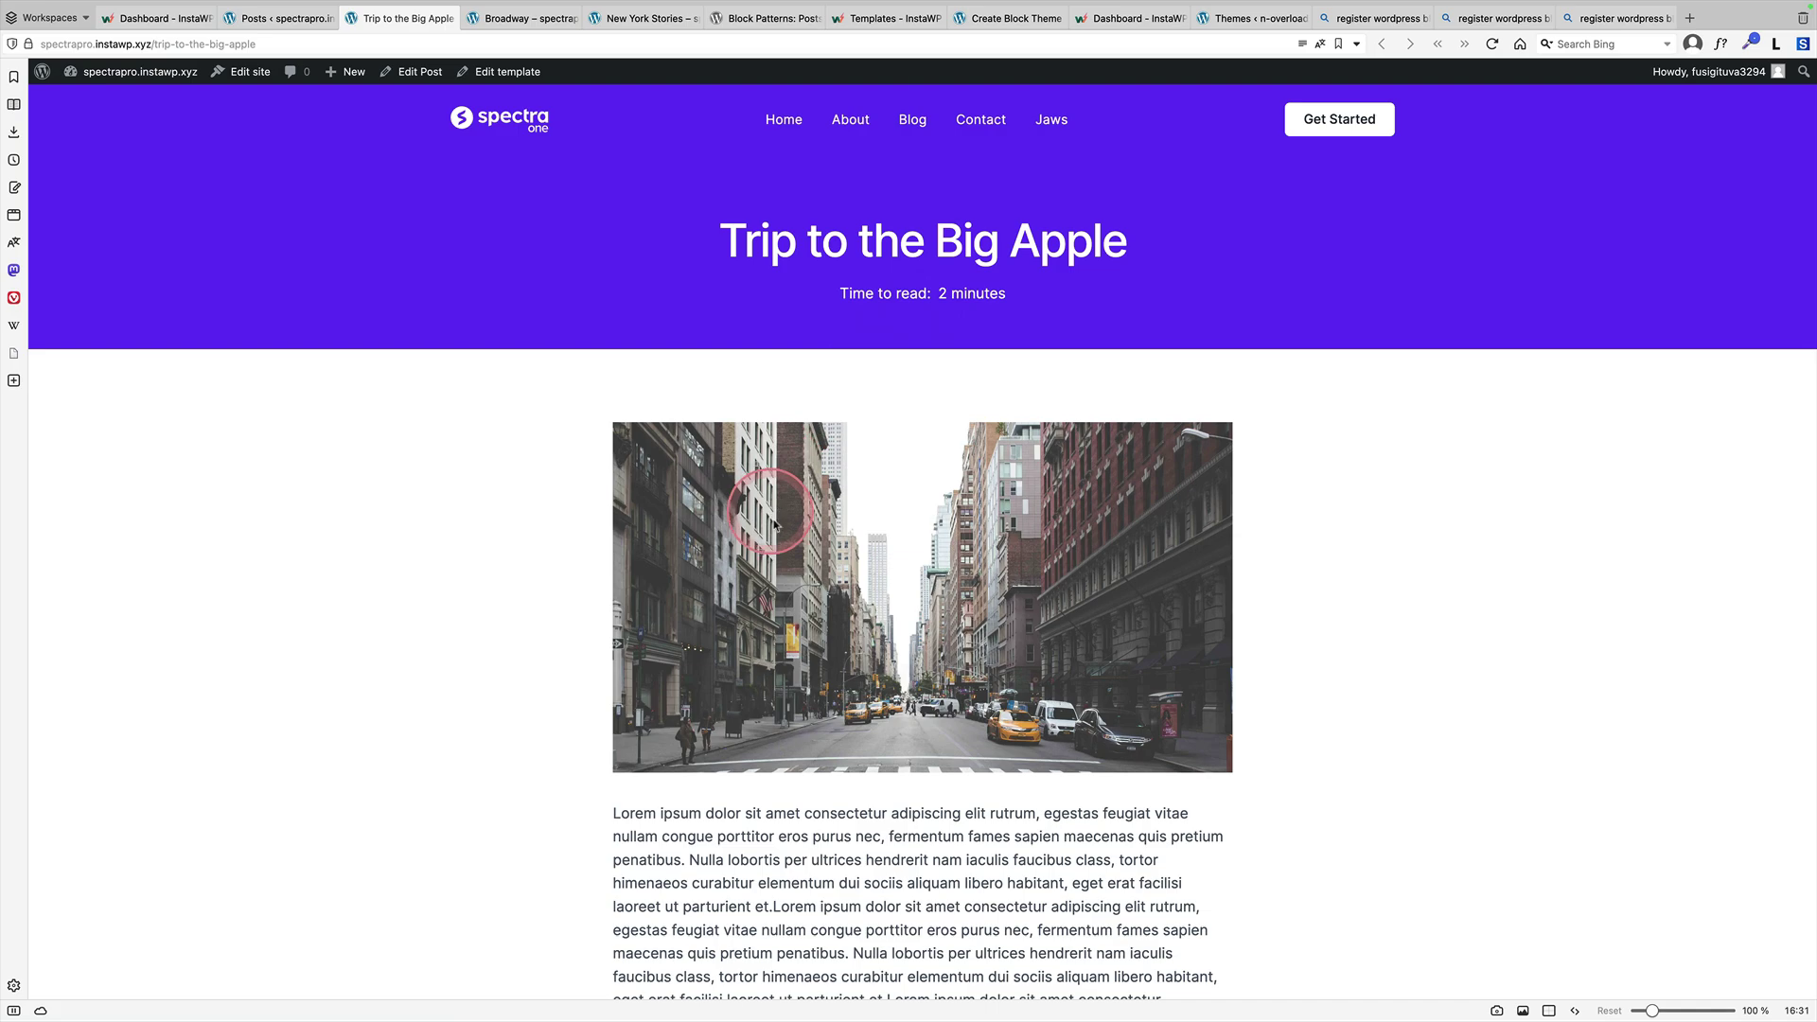
- Scroll through the current post, then the Broadway post, checking their reading times
{"action": "scroll", "coordinate": [833, 527], "scroll_direction": "down", "scroll_amount": 7}
{"action": "scroll", "coordinate": [778, 525], "scroll_direction": "up", "scroll_amount": 7}
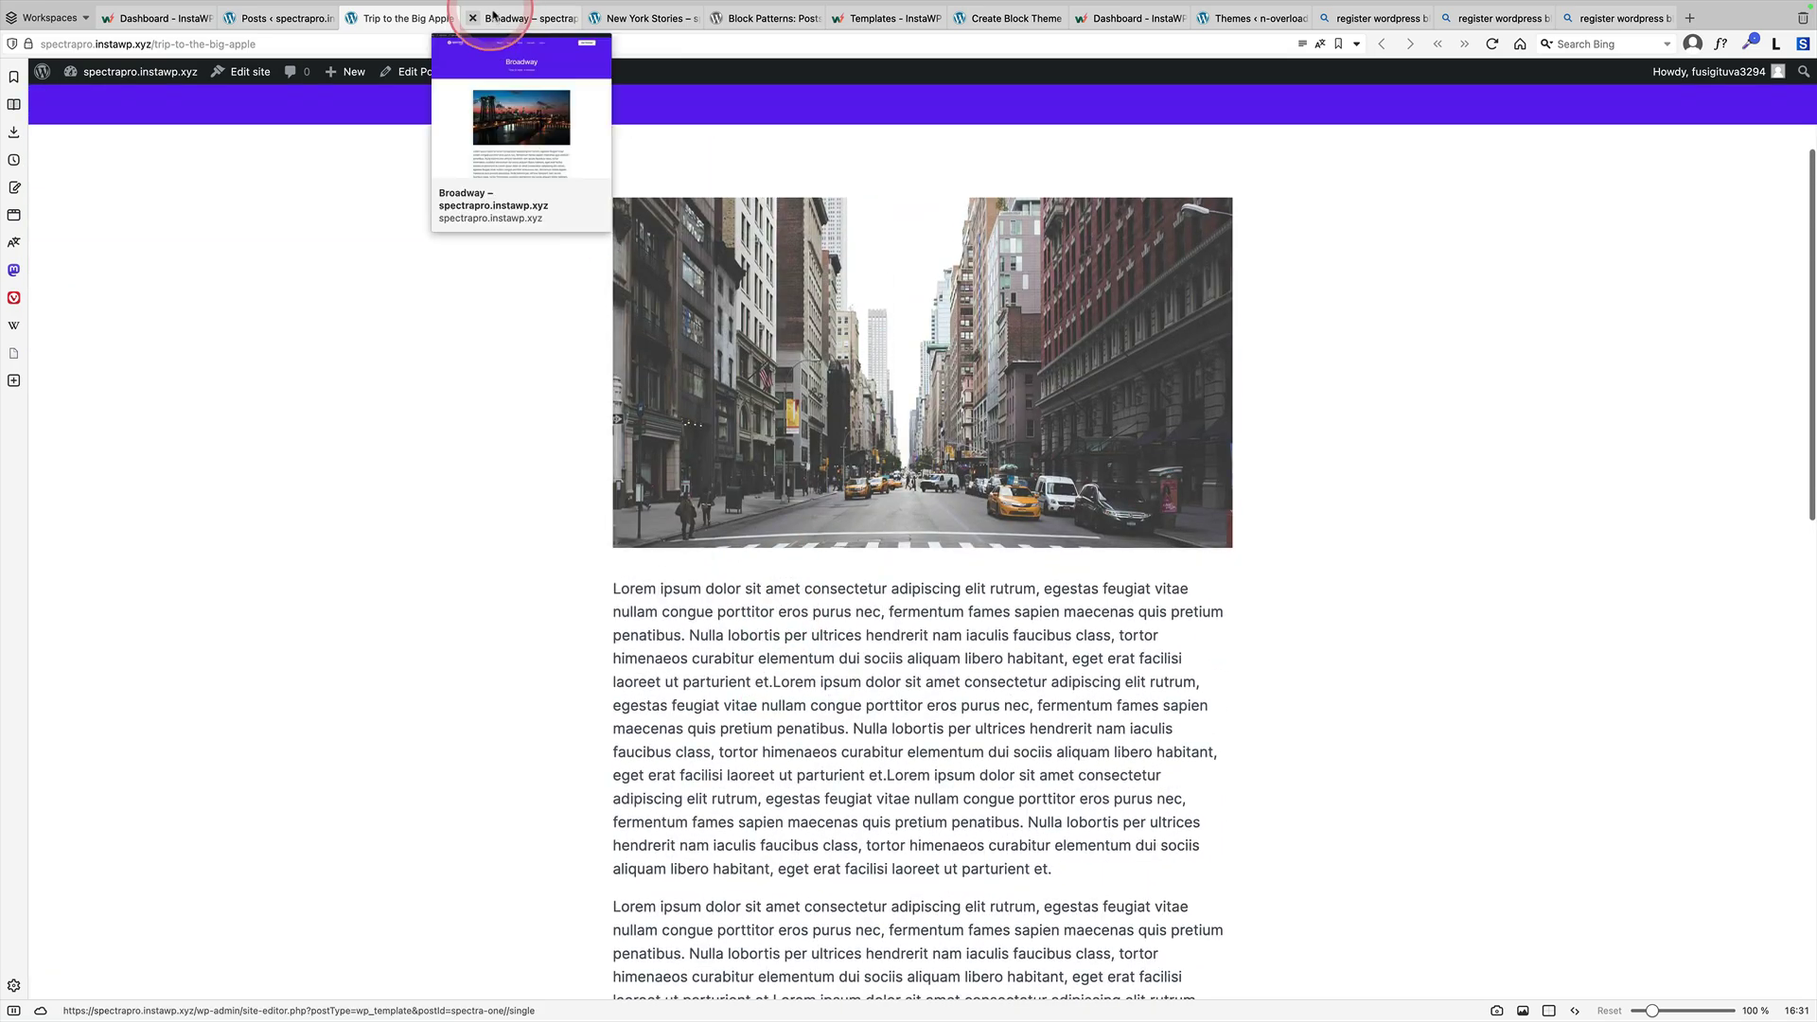
{"action": "left_click", "coordinate": [493, 18]}
{"action": "scroll", "coordinate": [478, 542], "scroll_direction": "down", "scroll_amount": 7}
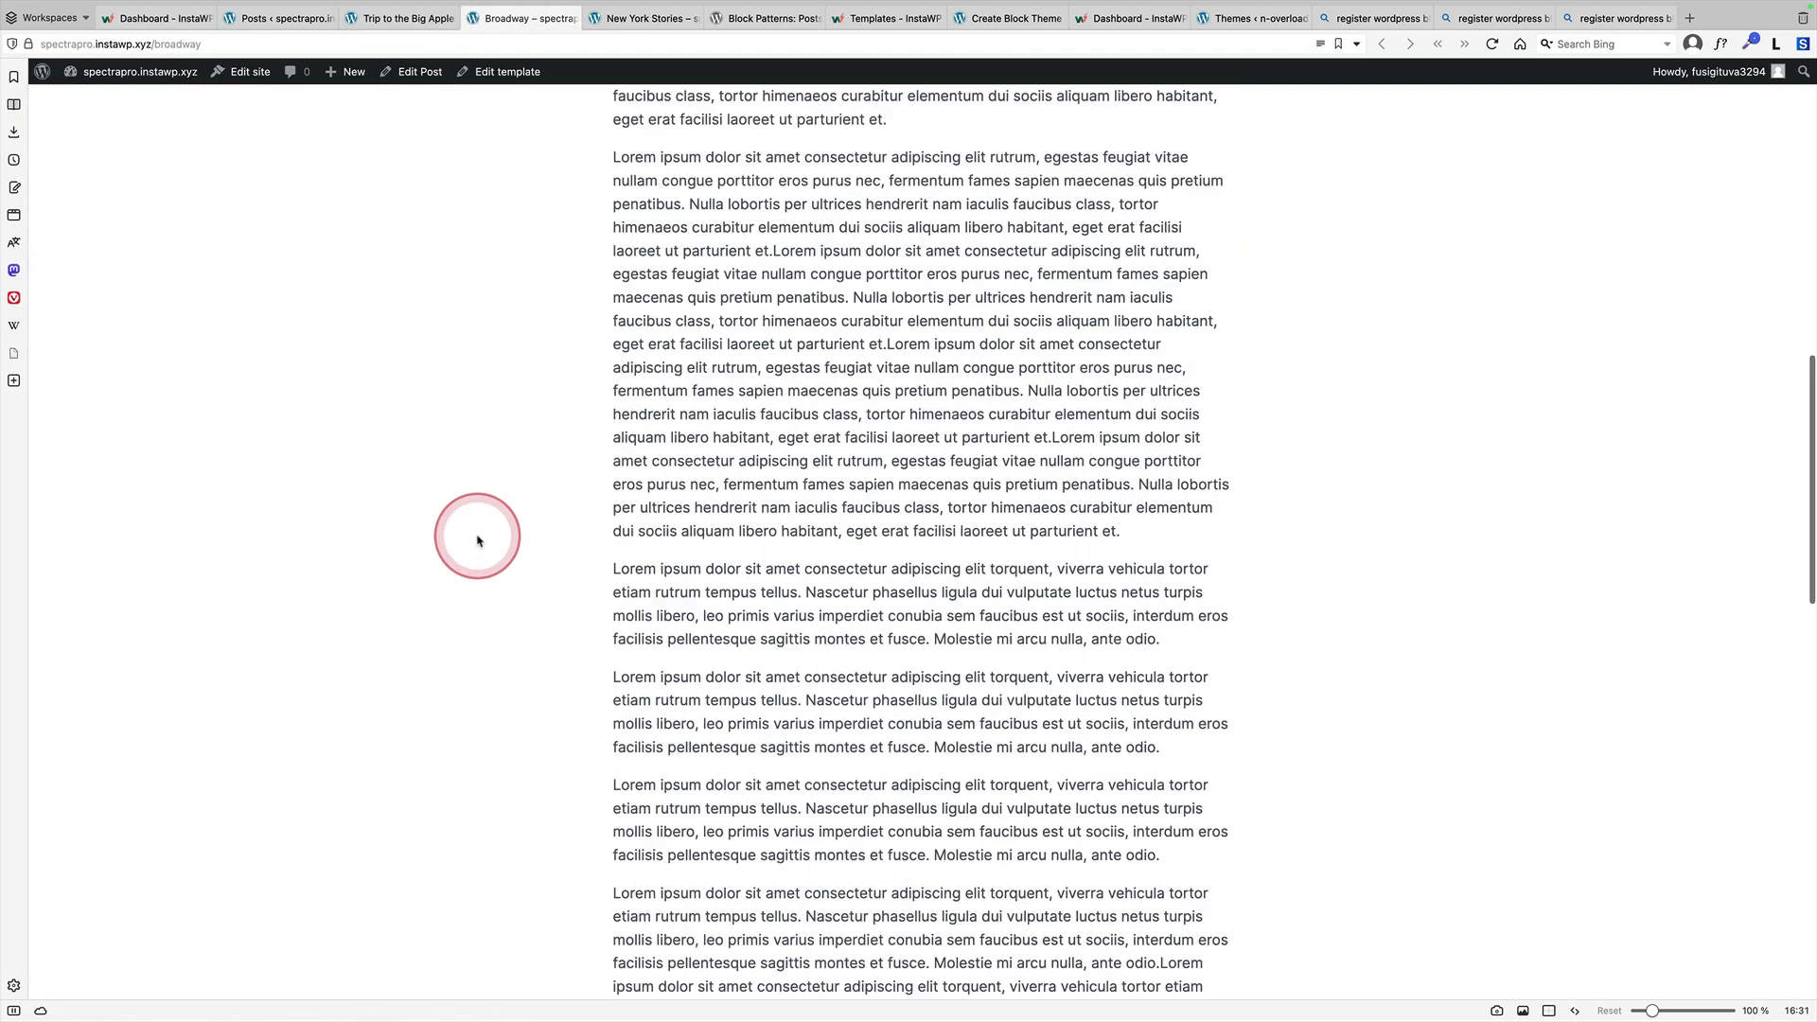
{"action": "scroll", "coordinate": [643, 487], "scroll_direction": "up", "scroll_amount": 7}
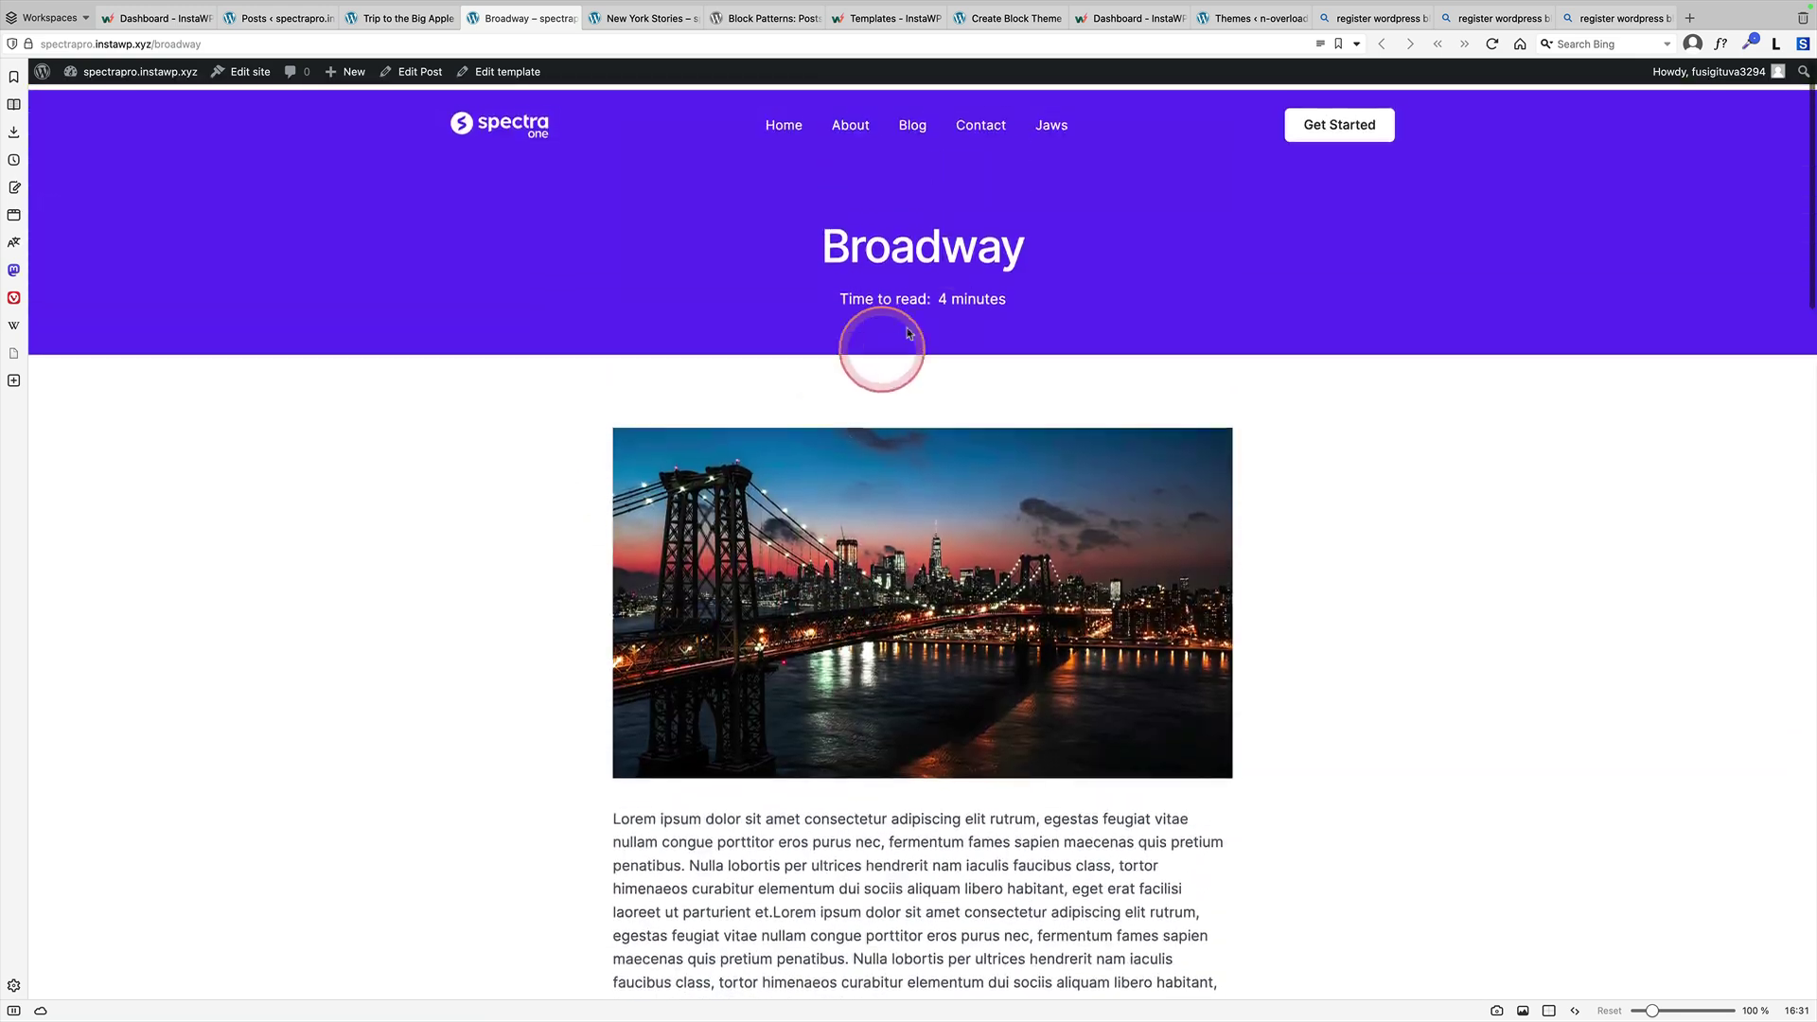
- Check the New York Stories post's 16-minute reading time, then return to the admin Posts list
{"action": "left_click", "coordinate": [626, 19]}
{"action": "scroll", "coordinate": [889, 632], "scroll_direction": "down", "scroll_amount": 6}
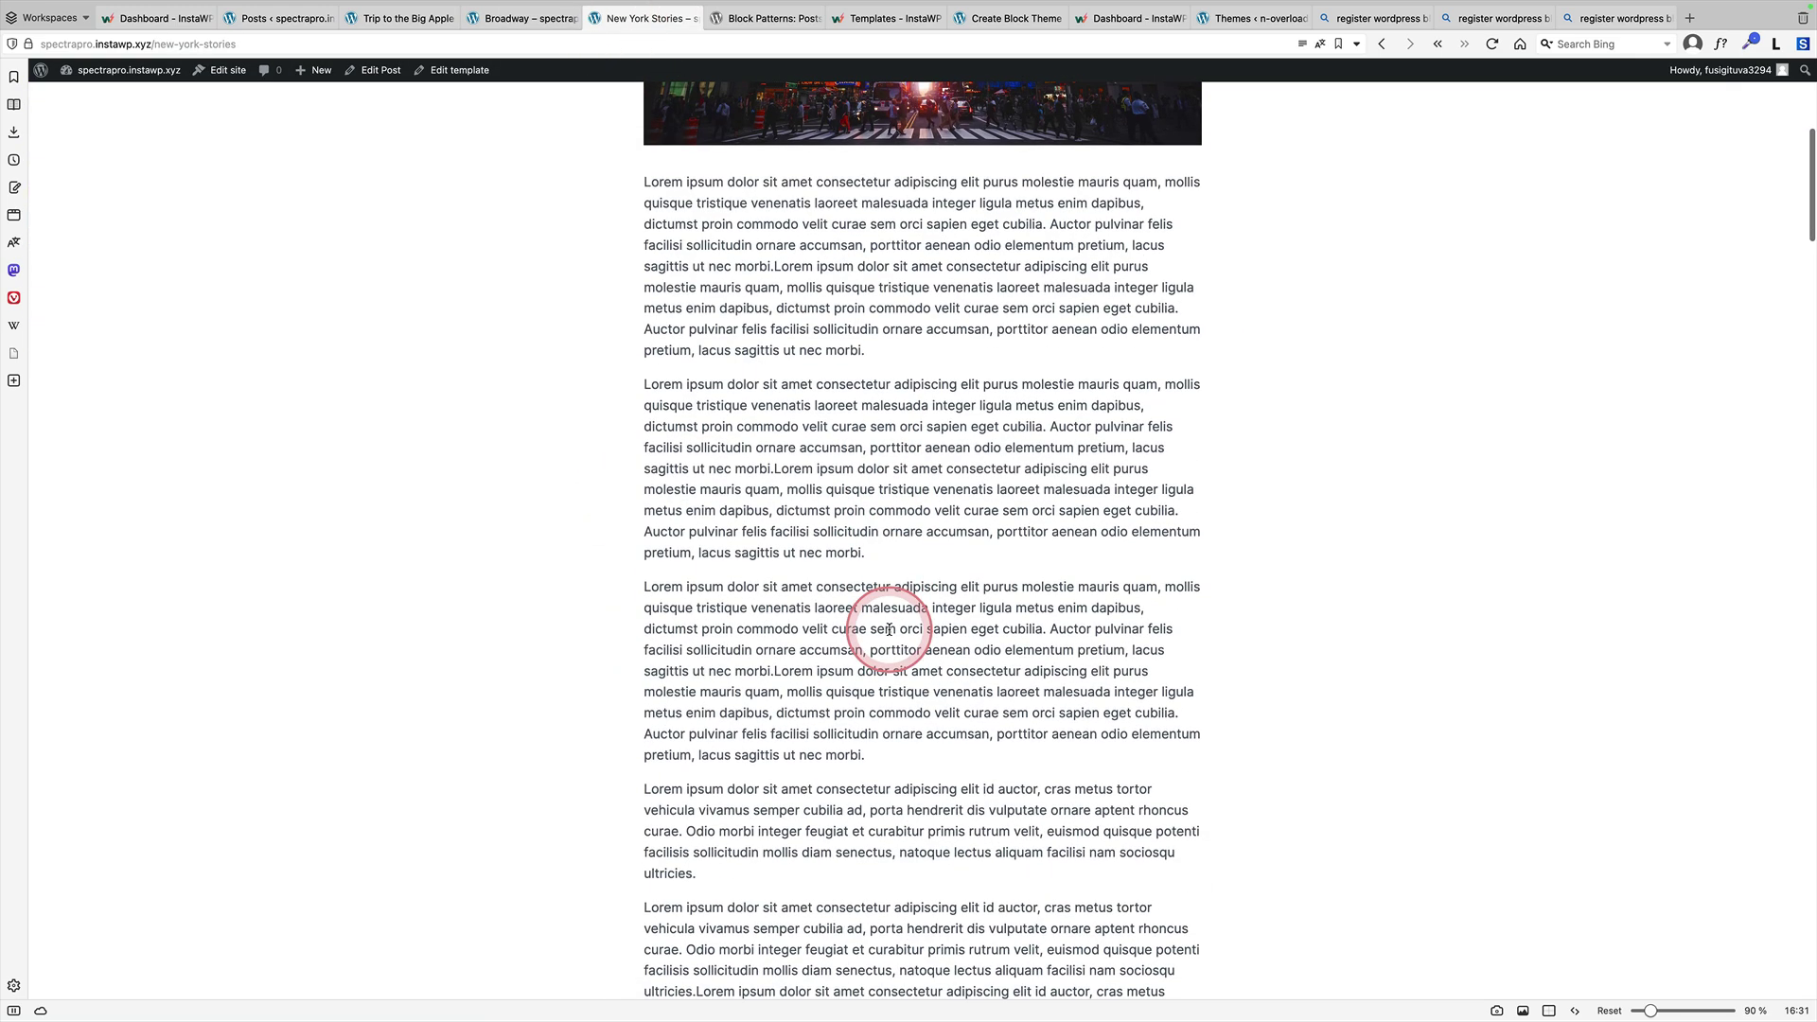
{"action": "scroll", "coordinate": [890, 630], "scroll_direction": "up", "scroll_amount": 6}
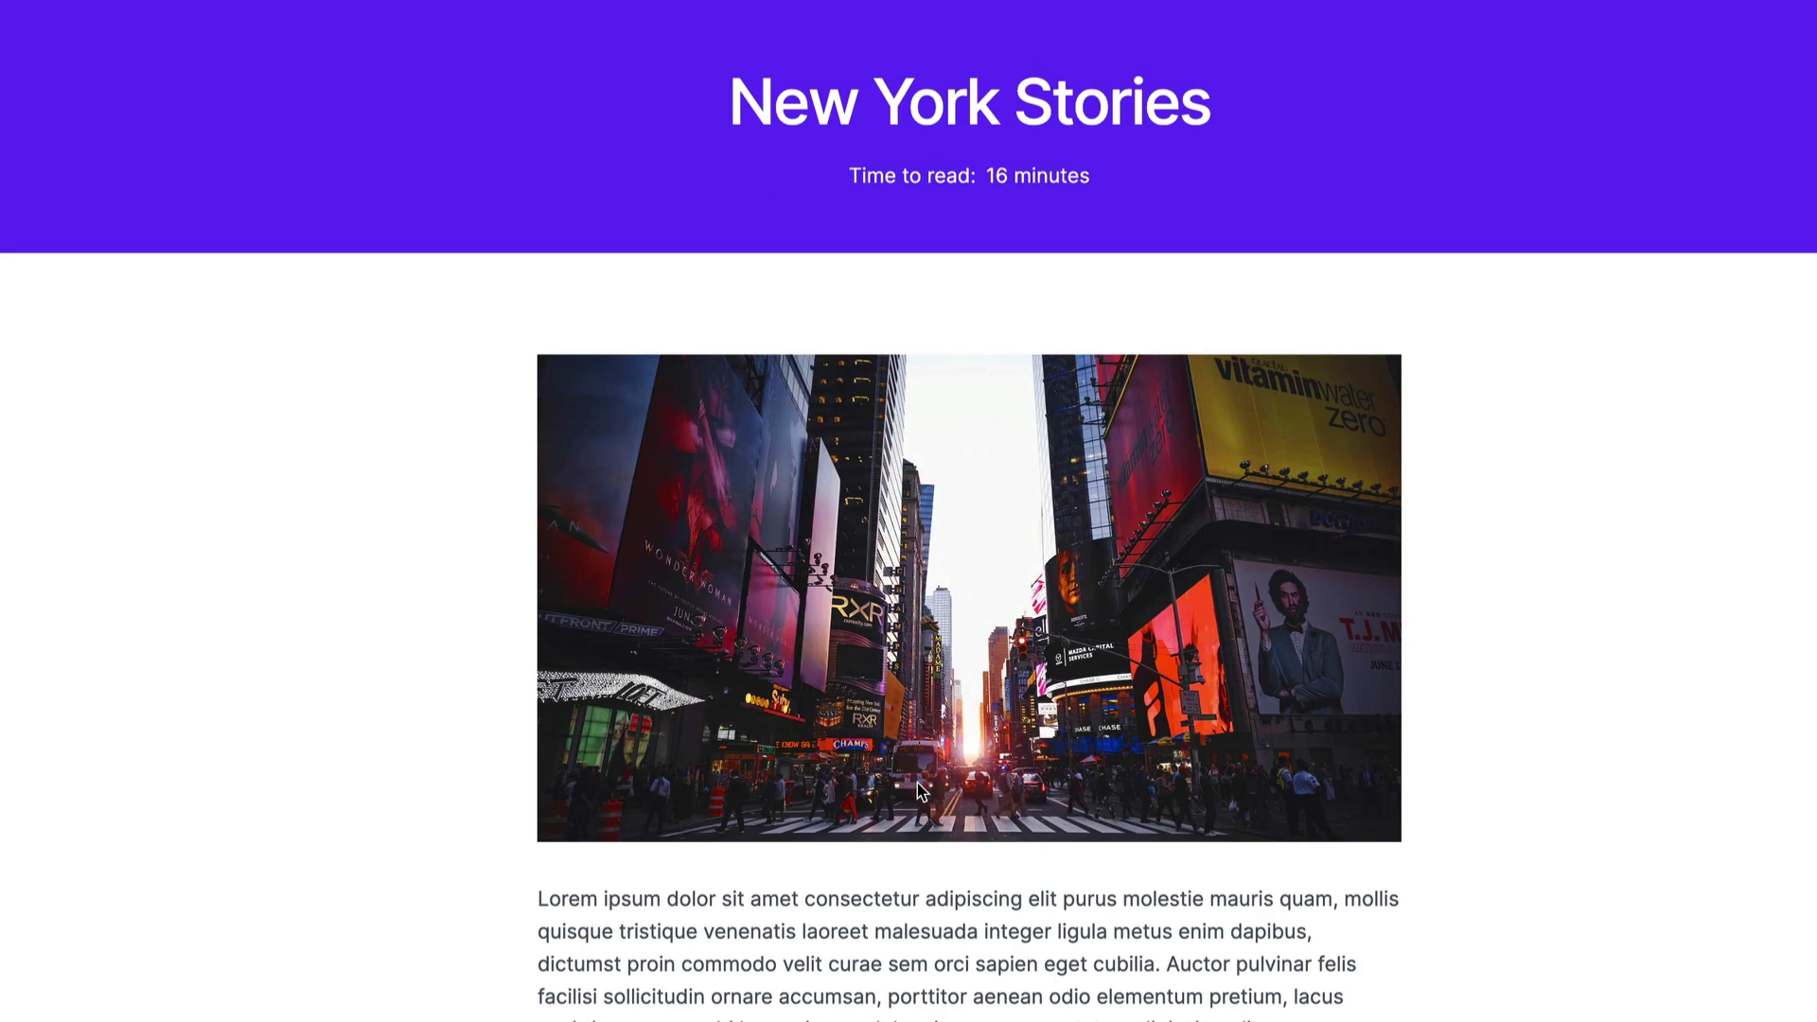
{"action": "left_click", "coordinate": [920, 791]}
{"action": "scroll", "coordinate": [922, 791], "scroll_direction": "up", "scroll_amount": 1}
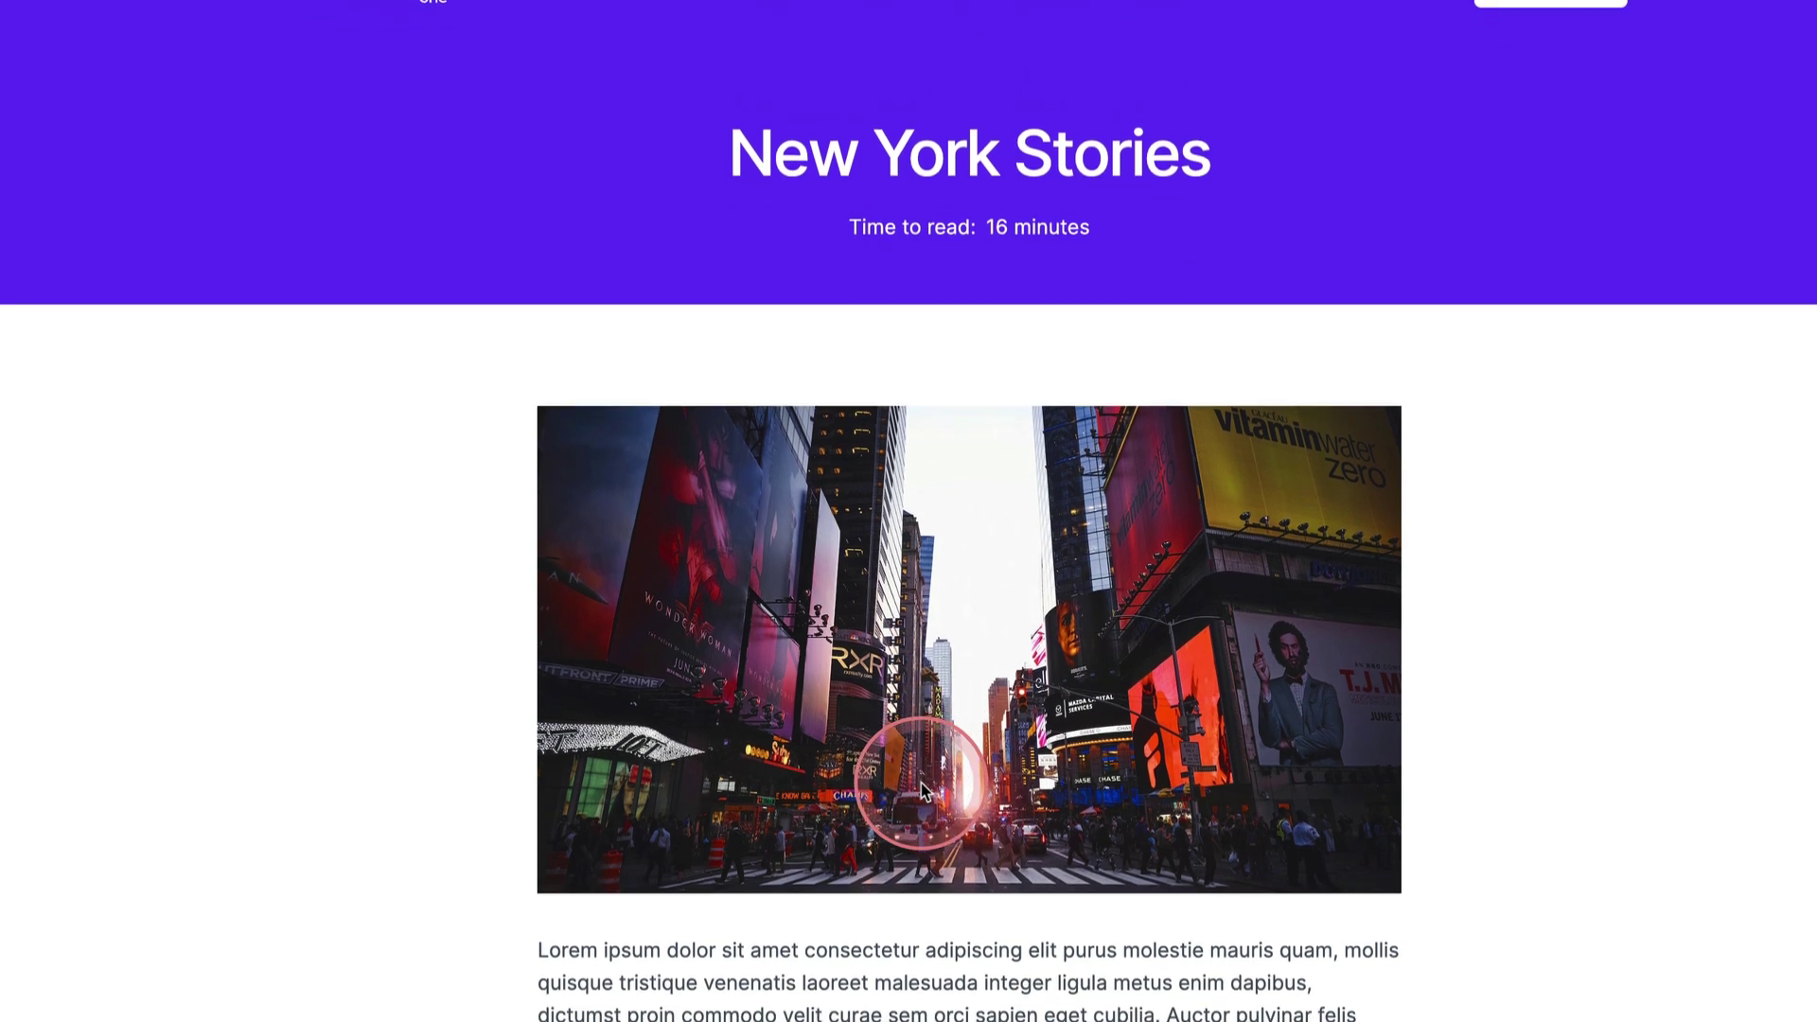
{"action": "left_click", "coordinate": [222, 600]}
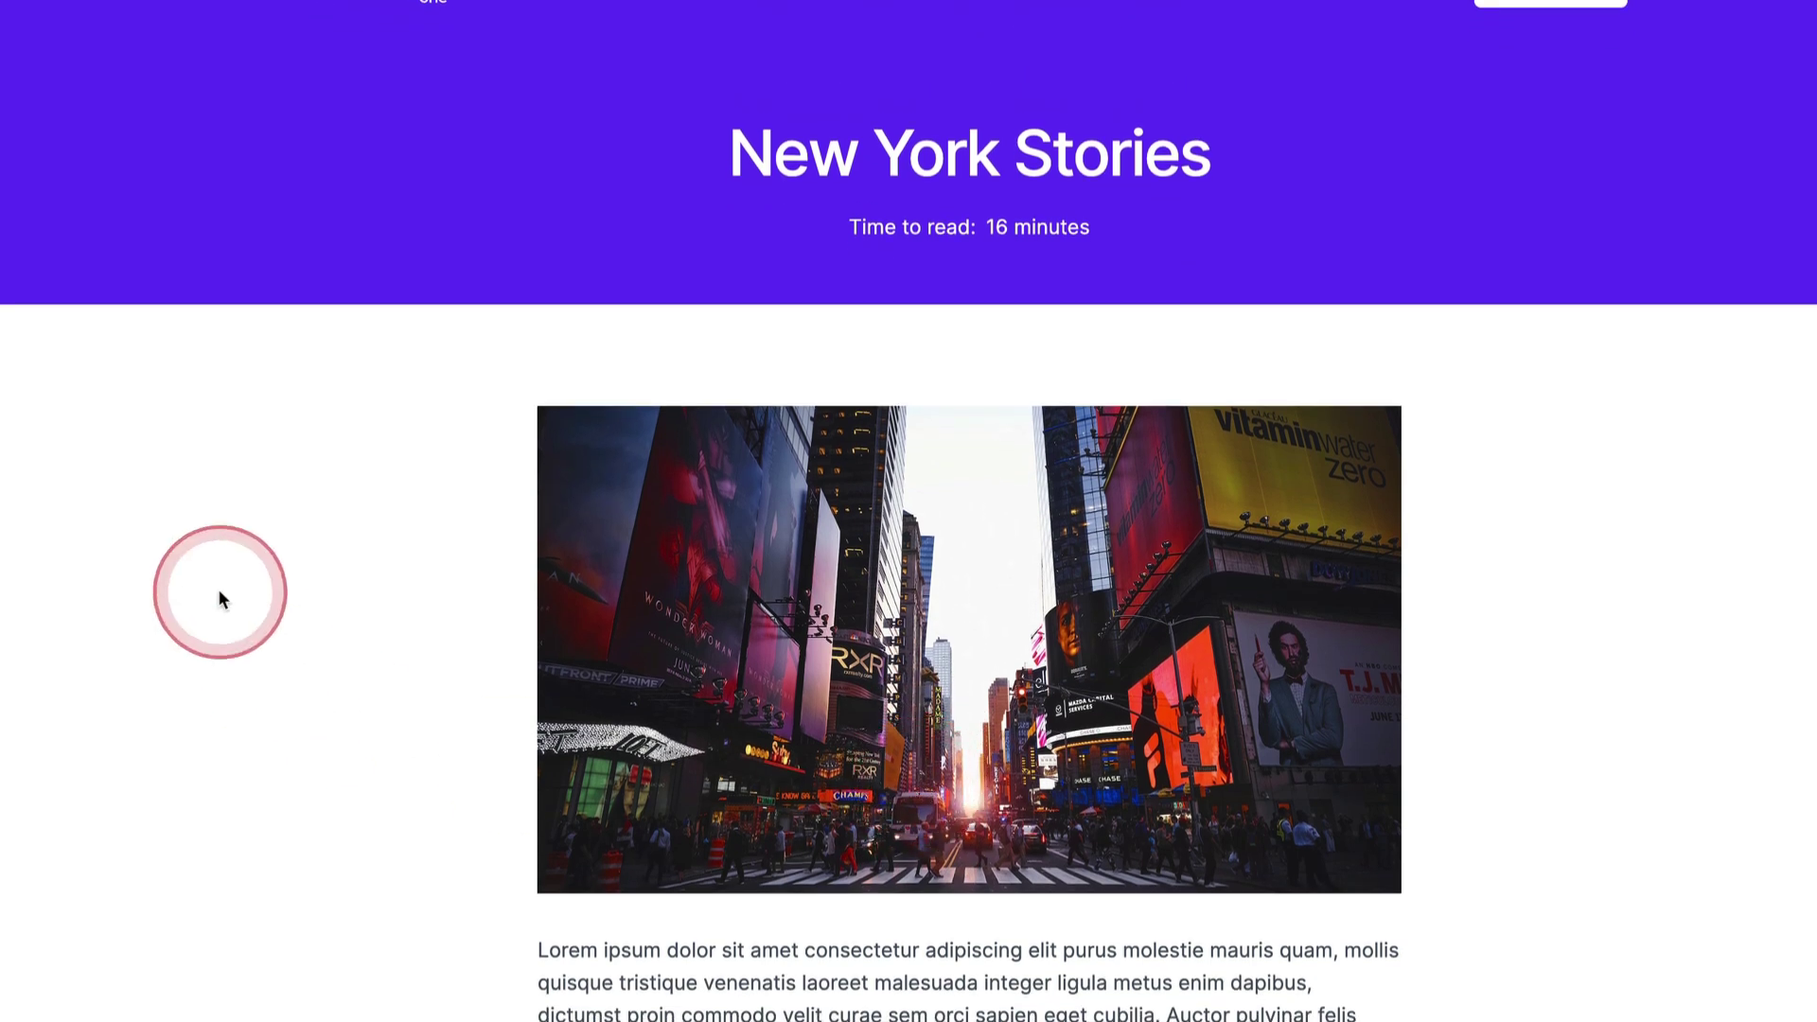
{"action": "left_click", "coordinate": [218, 596]}
{"action": "left_click", "coordinate": [293, 40]}
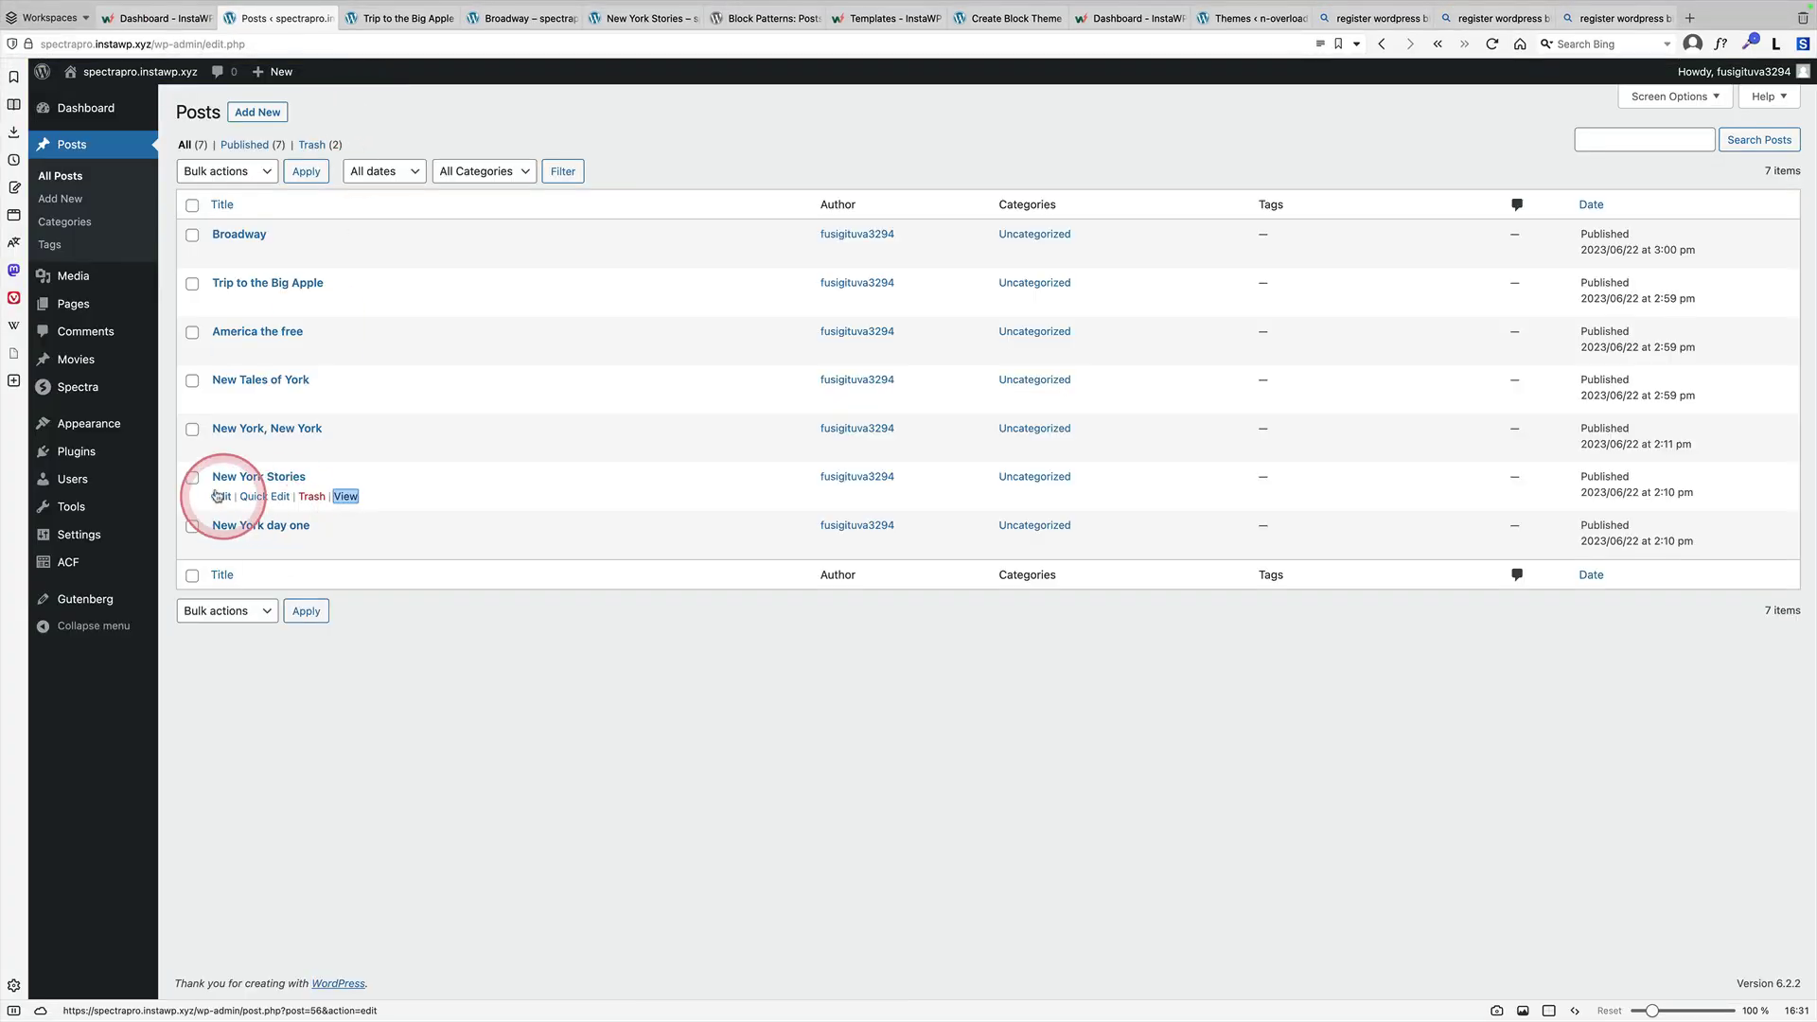
- Edit the Single template, select its Time To Read block, and show the List View outline
{"action": "mouse_move", "coordinate": [122, 423]}
{"action": "left_click", "coordinate": [188, 451]}
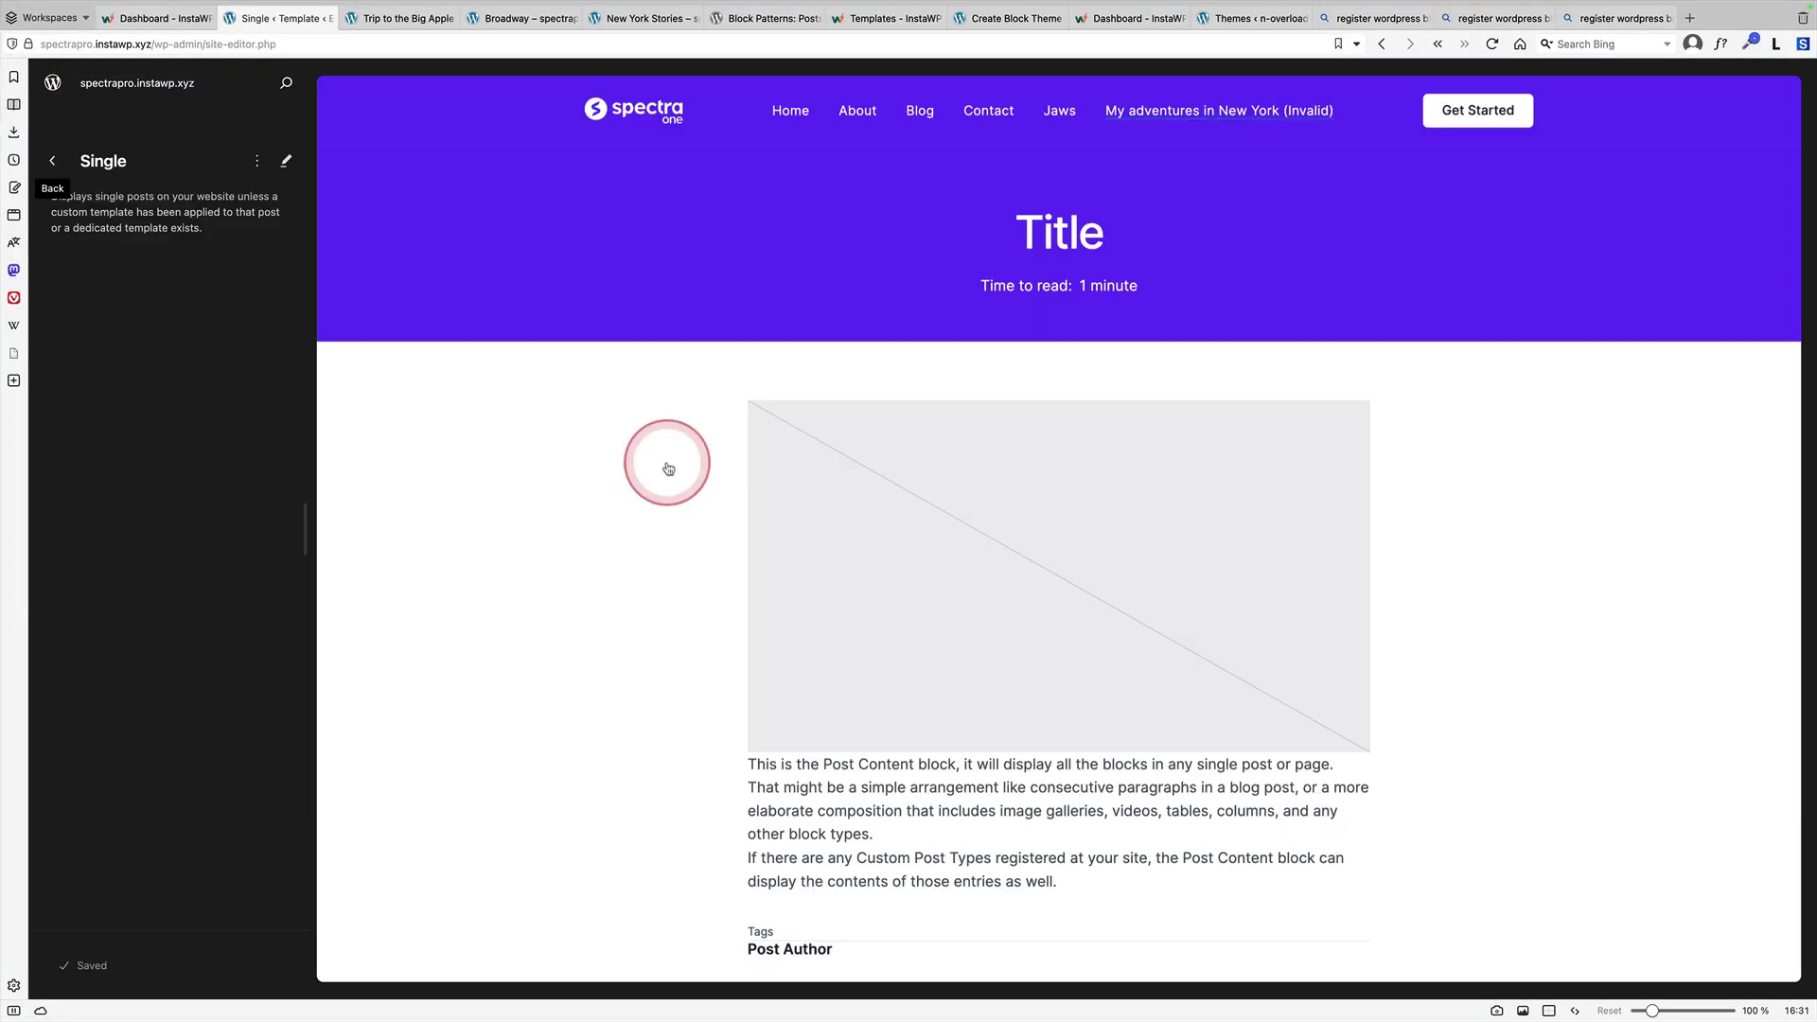
{"action": "left_click", "coordinate": [668, 467]}
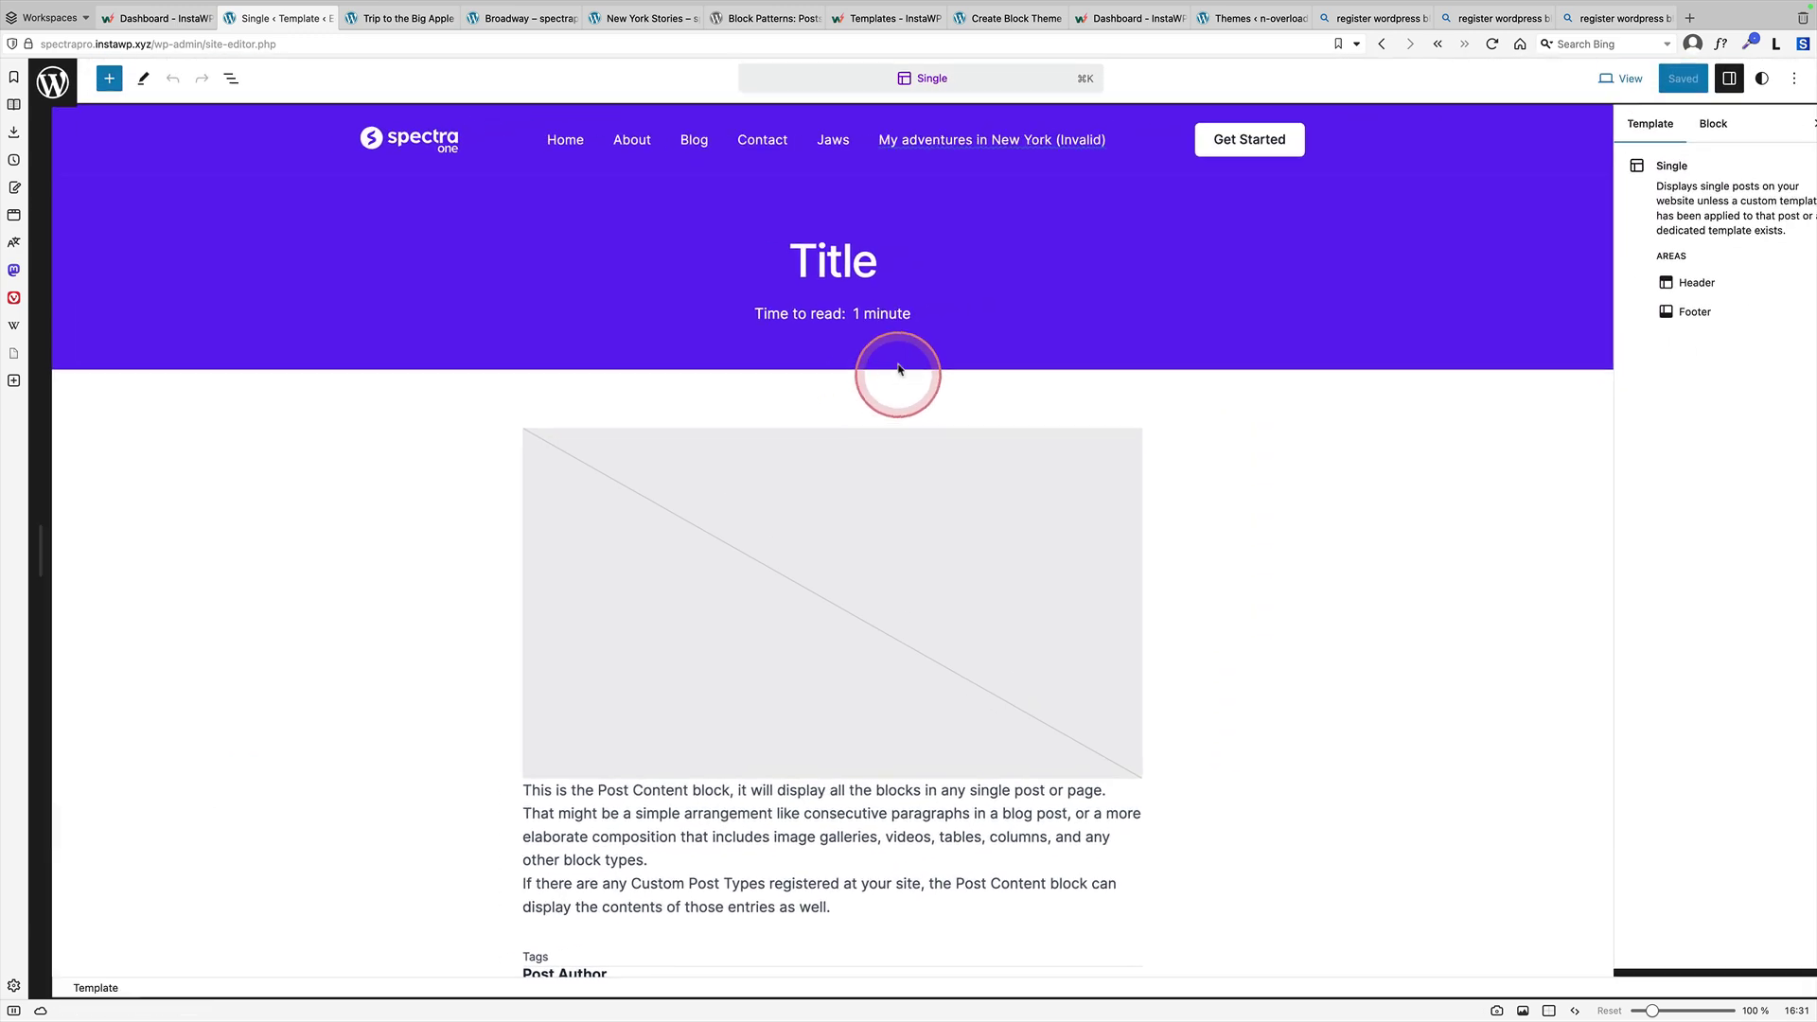
{"action": "left_click", "coordinate": [871, 318]}
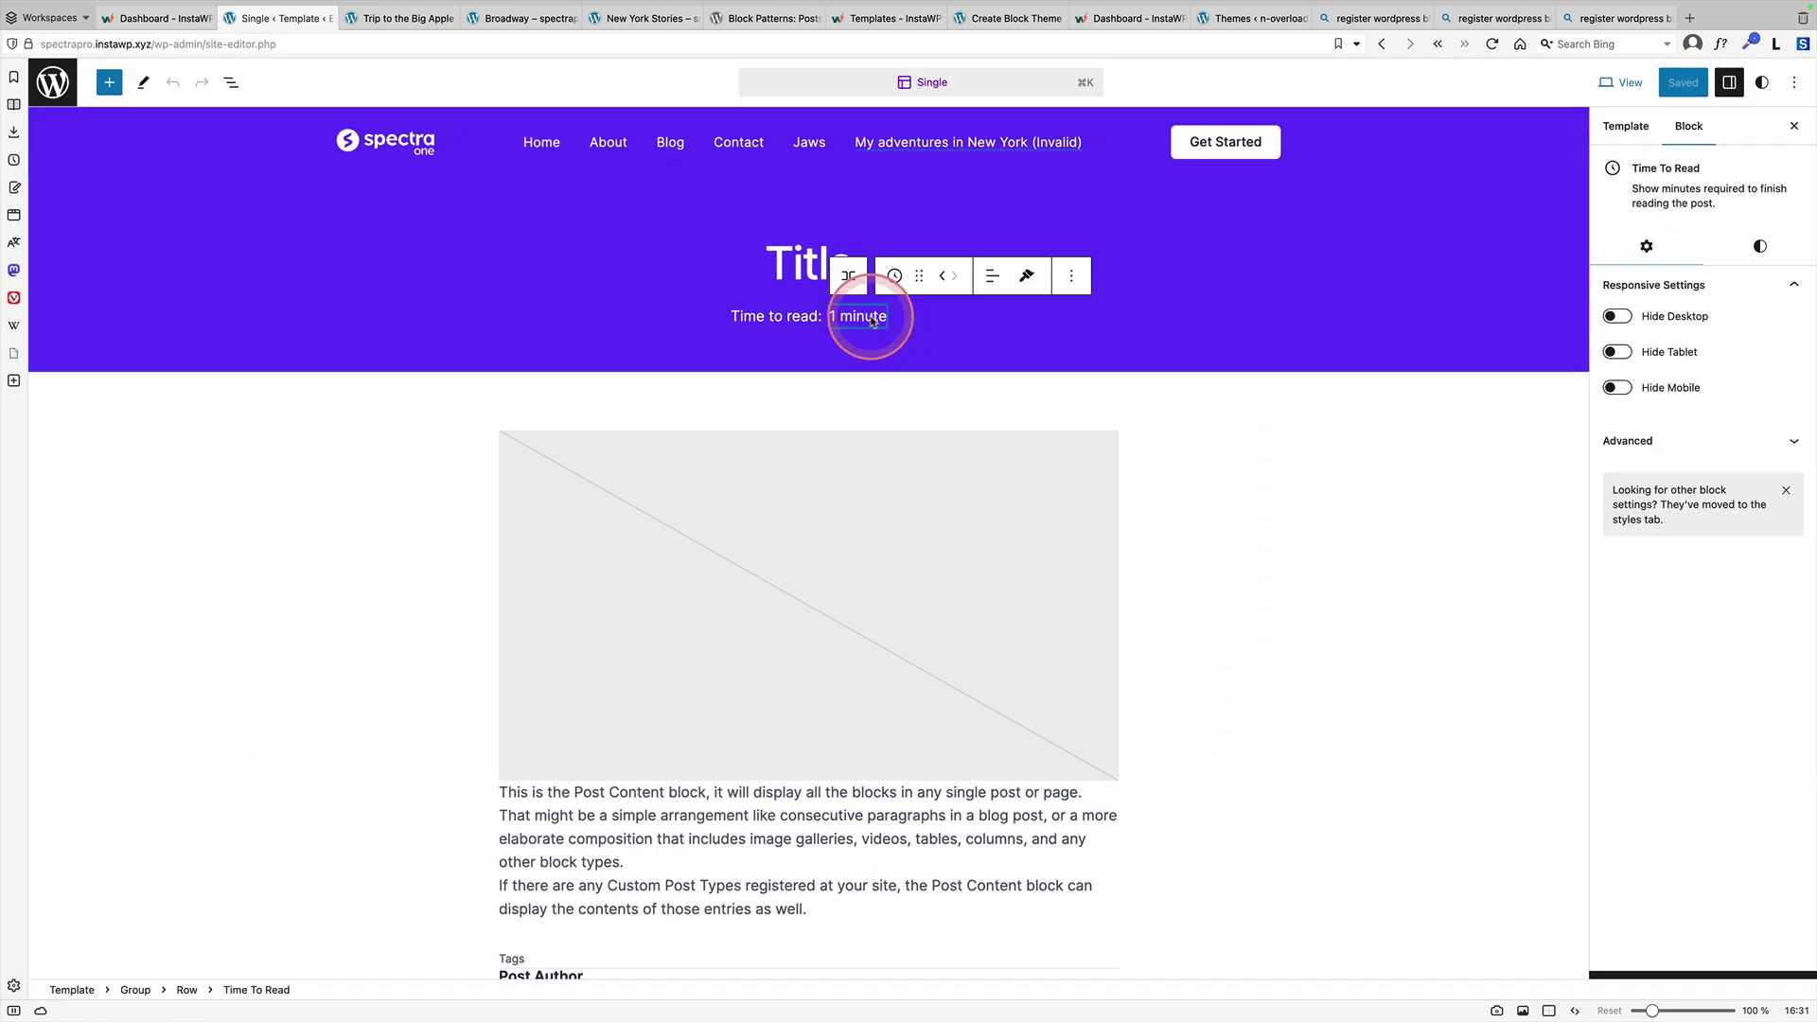
{"action": "left_click", "coordinate": [231, 82]}
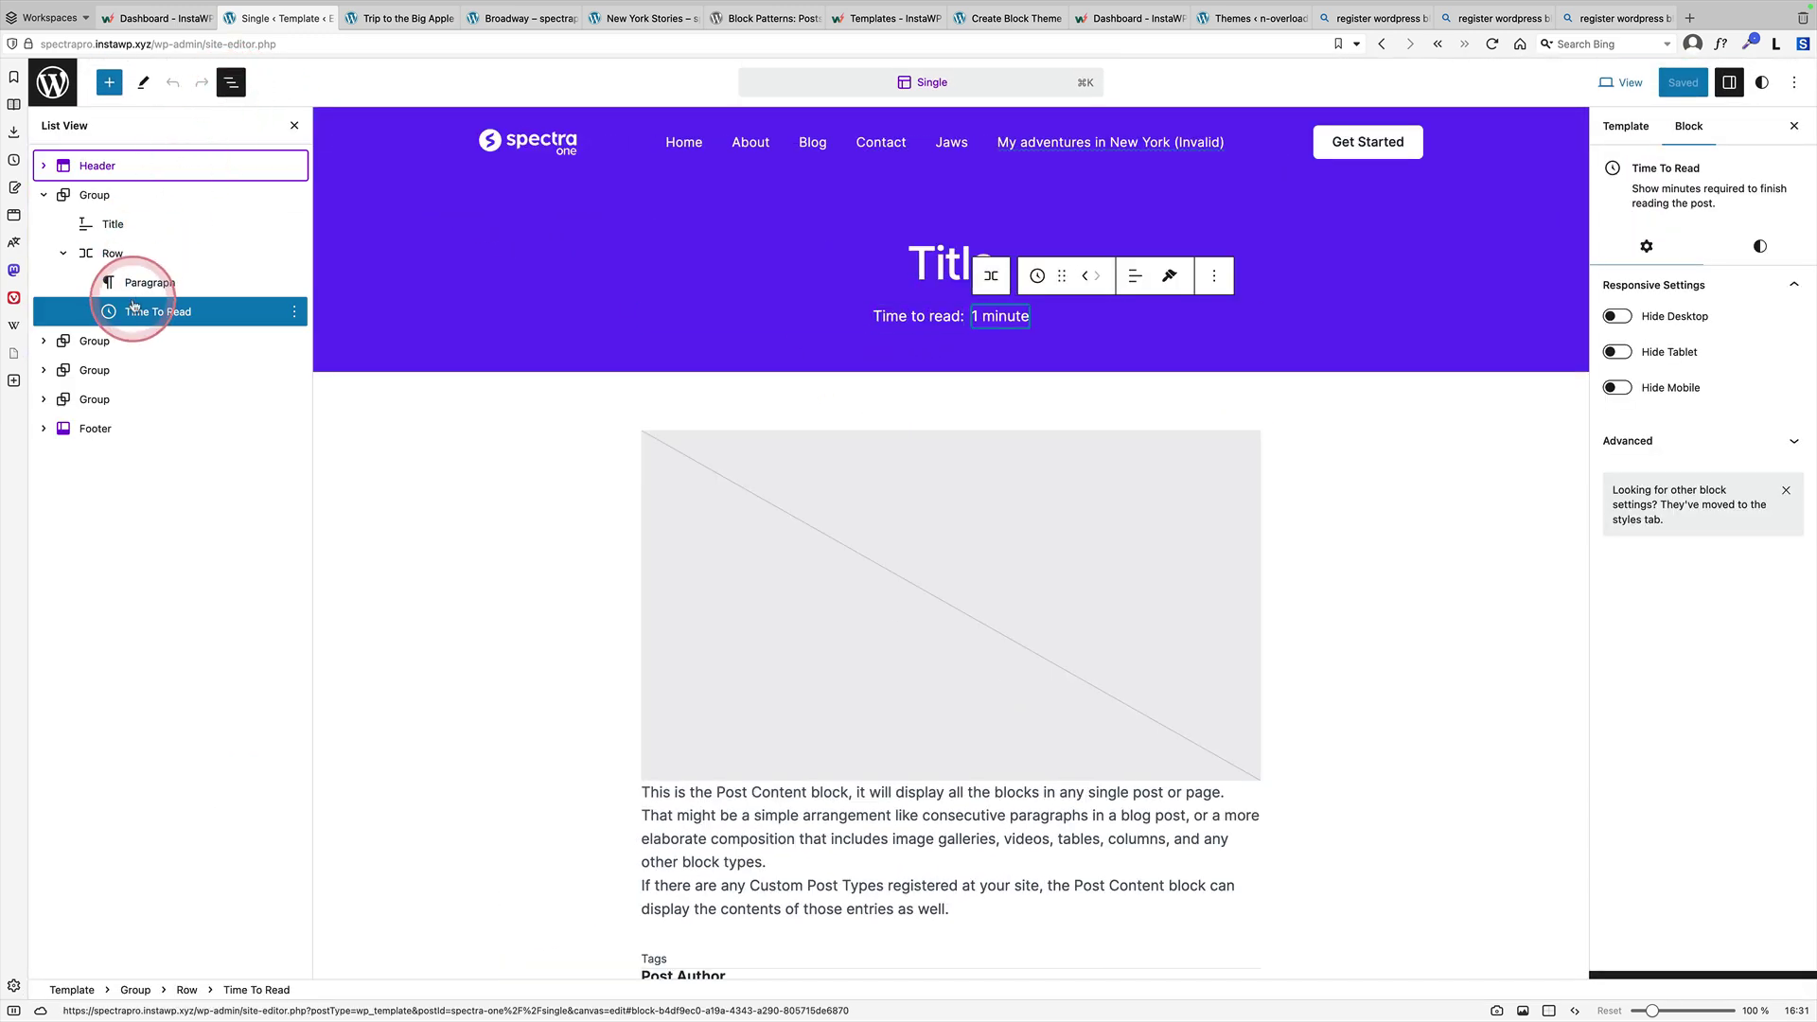